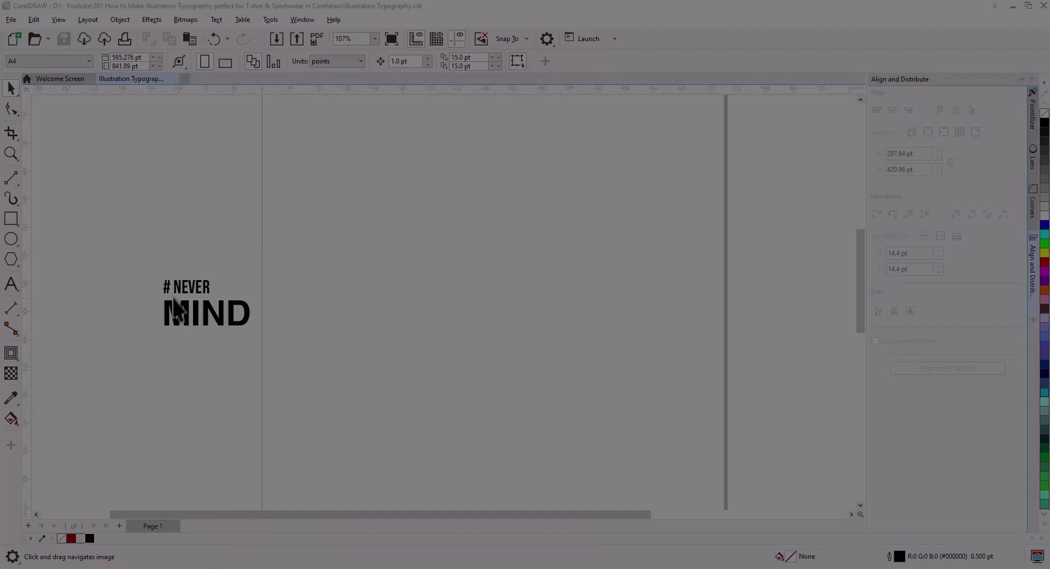
Step: Draw a tall rectangle about 64 by 229 pt in the empty page area beside the MIND text
{"action": "scroll", "coordinate": [175, 310], "scroll_direction": "up", "scroll_amount": 4}
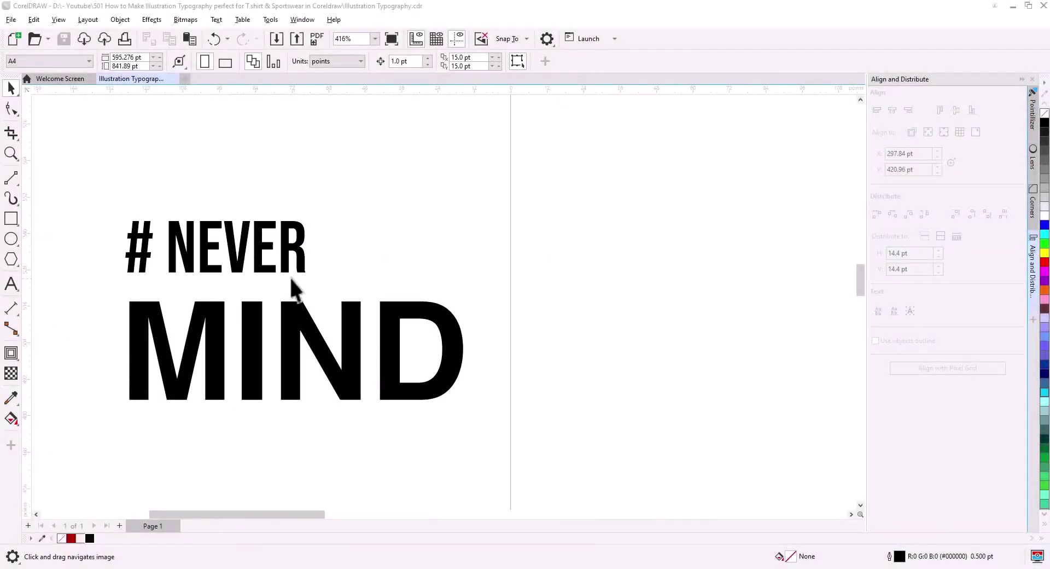
{"action": "scroll", "coordinate": [480, 361], "scroll_direction": "down", "scroll_amount": 2}
{"action": "left_click_drag", "start_coordinate": [590, 364], "coordinate": [323, 349]}
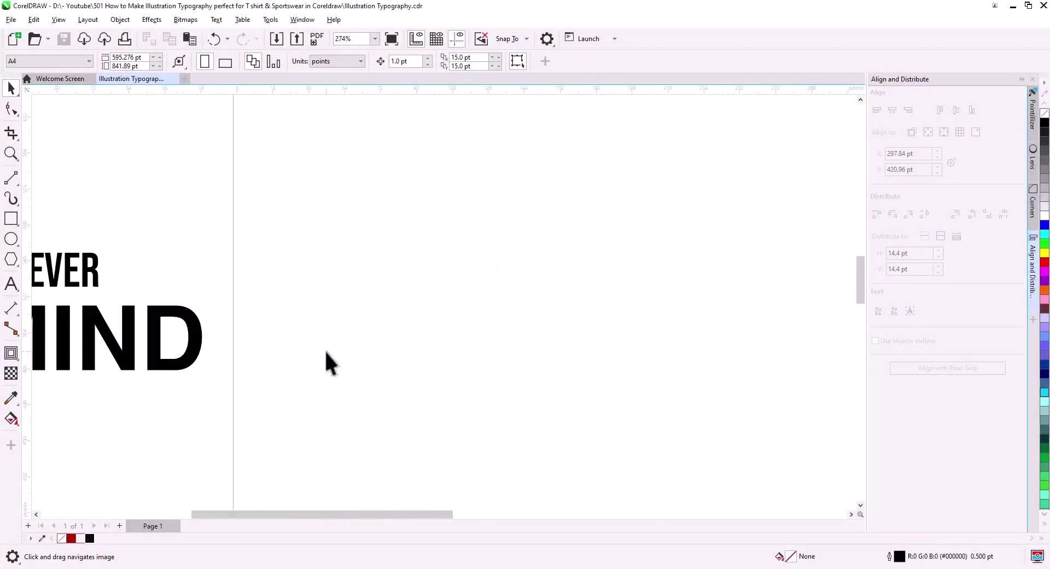
{"action": "scroll", "coordinate": [386, 362], "scroll_direction": "down", "scroll_amount": 3}
{"action": "left_click_drag", "start_coordinate": [439, 373], "coordinate": [405, 367]}
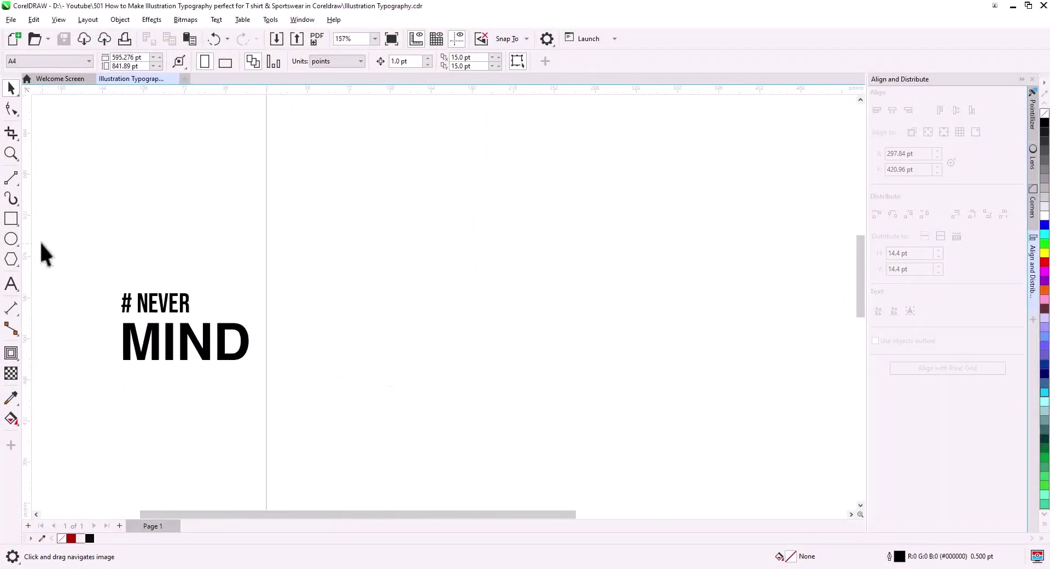
{"action": "left_click", "coordinate": [11, 218]}
{"action": "left_click_drag", "start_coordinate": [512, 386], "coordinate": [437, 125]}
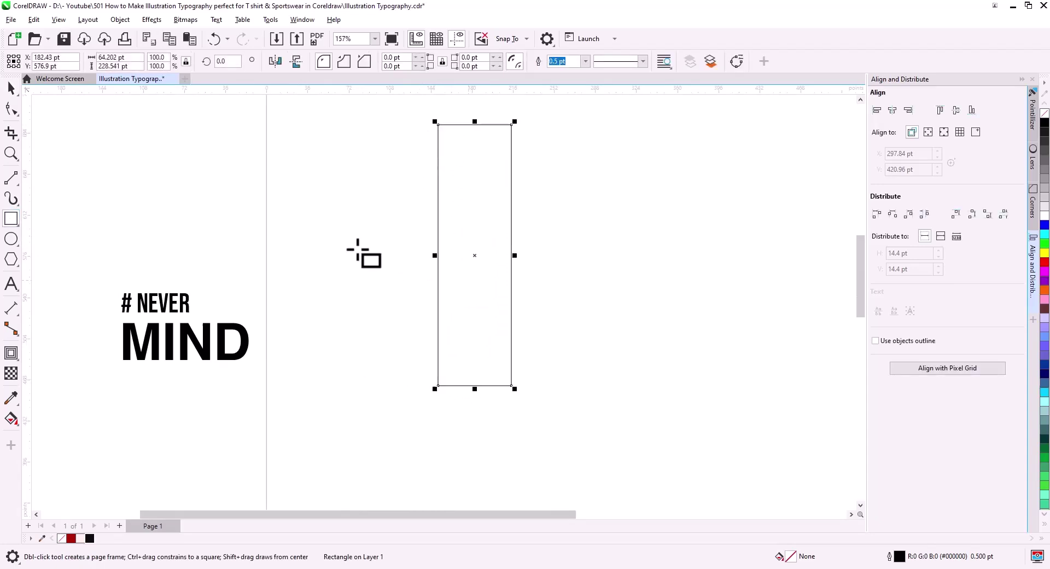
Step: Scale the tall rectangle down proportionally to 50%, about 32 by 114 pt
{"action": "left_click", "coordinate": [11, 87]}
{"action": "scroll", "coordinate": [408, 300], "scroll_direction": "down", "scroll_amount": 3}
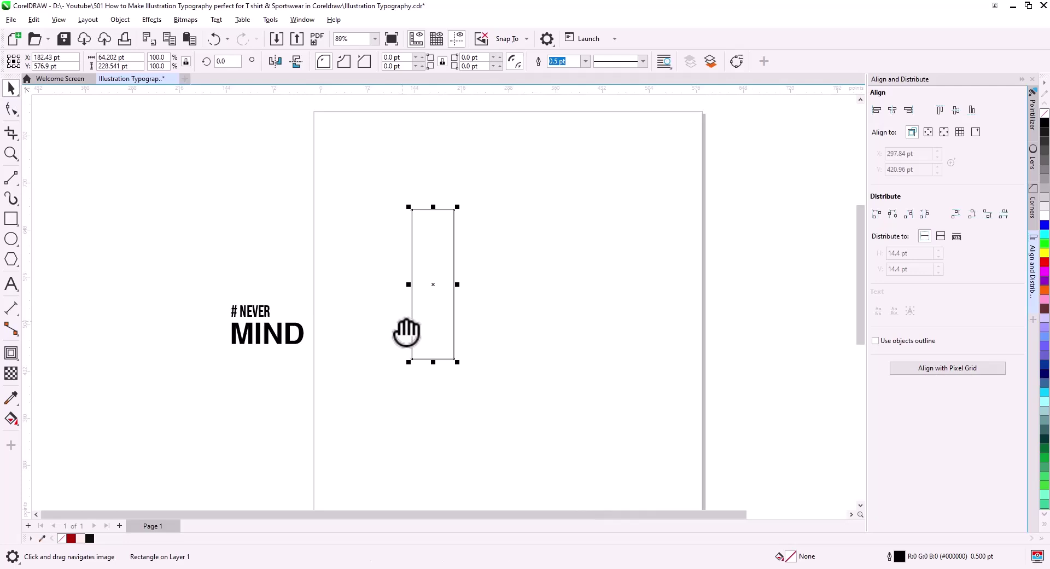
{"action": "left_click_drag", "start_coordinate": [406, 332], "coordinate": [373, 358]}
{"action": "left_click_drag", "start_coordinate": [424, 234], "coordinate": [400, 310]}
{"action": "scroll", "coordinate": [398, 361], "scroll_direction": "up", "scroll_amount": 2}
{"action": "scroll", "coordinate": [398, 361], "scroll_direction": "up", "scroll_amount": 2}
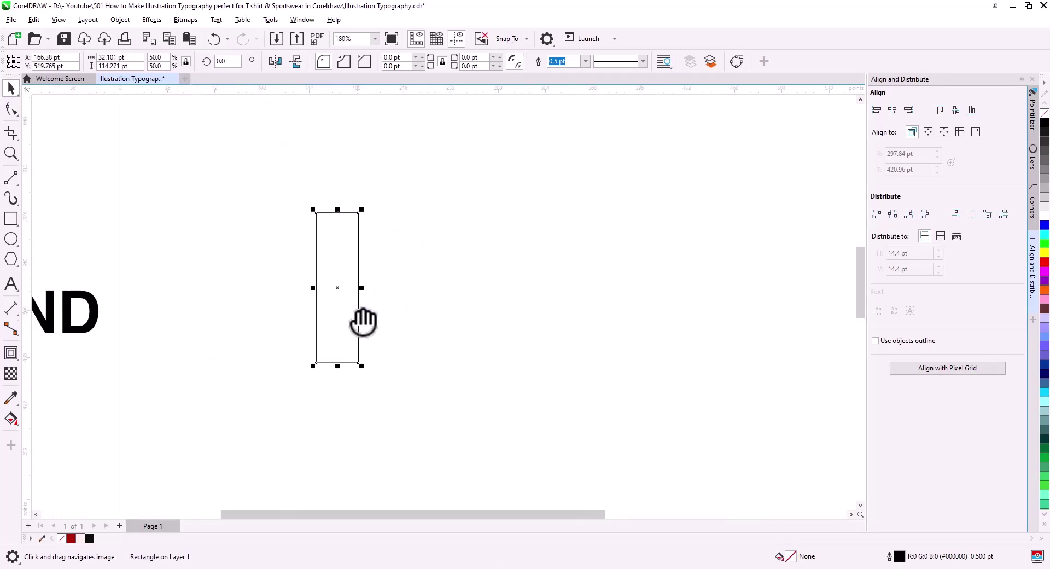
Step: Duplicate the rectangle twice at the same height, one copy far to its right and one close beside it
{"action": "left_click_drag", "start_coordinate": [337, 325], "coordinate": [647, 327]}
{"action": "left_click", "coordinate": [668, 355]}
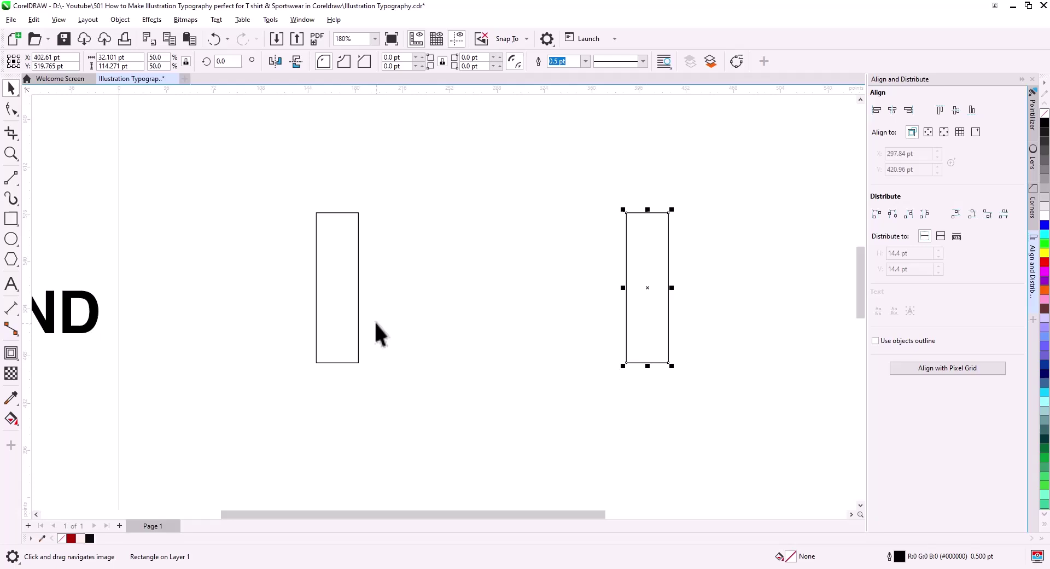
{"action": "left_click_drag", "start_coordinate": [344, 302], "coordinate": [428, 289]}
{"action": "left_click", "coordinate": [435, 329]}
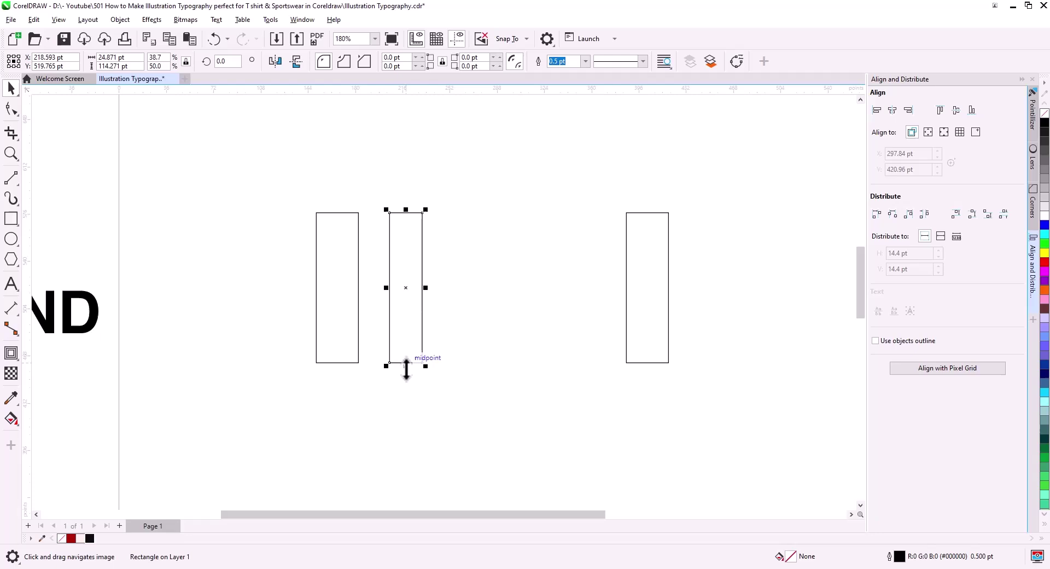
Step: Resize the middle copy to about 38.7% wide by 42% high and tilt it about 34.3°
{"action": "left_click_drag", "start_coordinate": [407, 365], "coordinate": [405, 339]}
{"action": "left_click", "coordinate": [408, 290]}
{"action": "left_click_drag", "start_coordinate": [389, 212], "coordinate": [390, 295]}
{"action": "left_click", "coordinate": [370, 281]}
Step: Left-align the slanted bar with the first upright, then raise it past the upright's top edge and enlarge it to about 41.4% by 44.8%
{"action": "scroll", "coordinate": [368, 274], "scroll_direction": "up", "scroll_amount": 2}
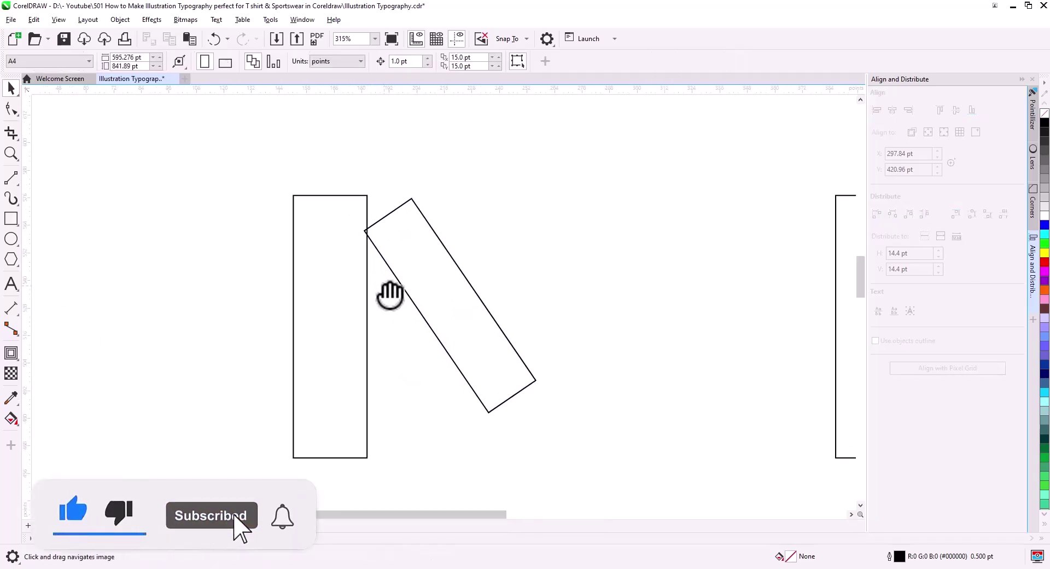
{"action": "left_click", "coordinate": [334, 273]}
{"action": "left_click", "coordinate": [402, 273], "text": "shift"}
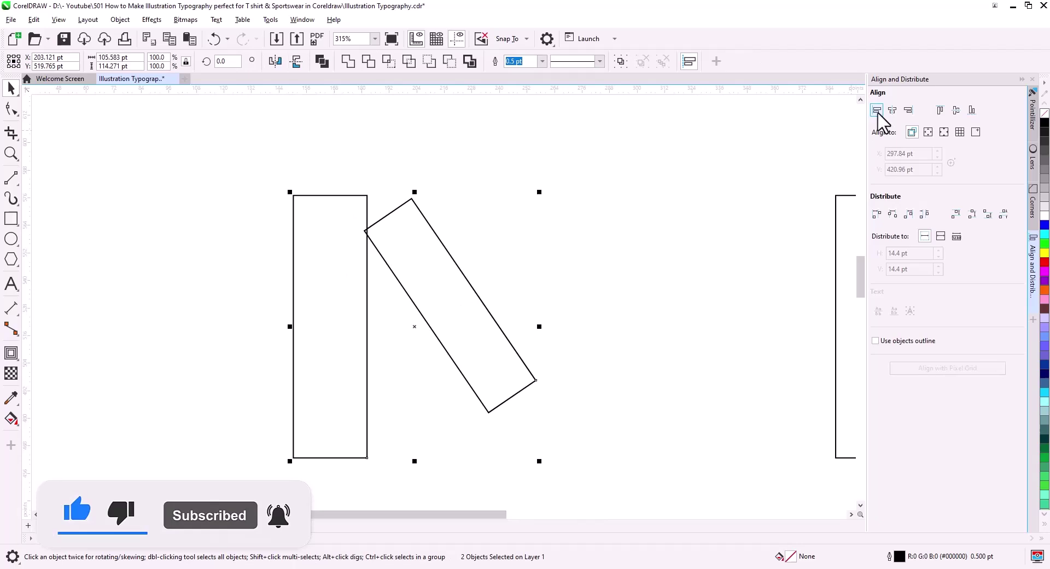
{"action": "left_click", "coordinate": [876, 110]}
{"action": "left_click", "coordinate": [459, 241]}
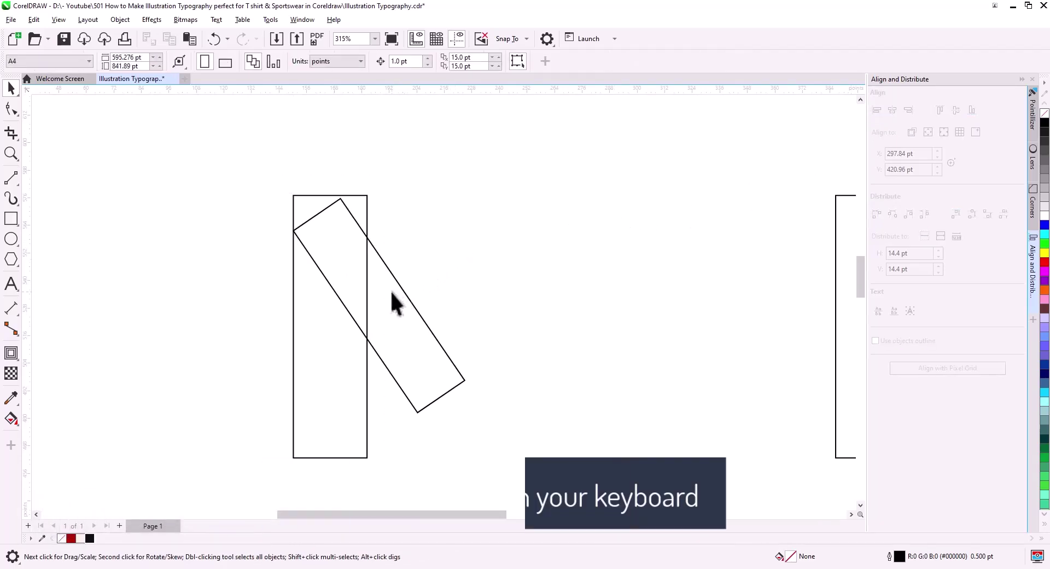
{"action": "left_click_drag", "start_coordinate": [392, 292], "coordinate": [405, 285]}
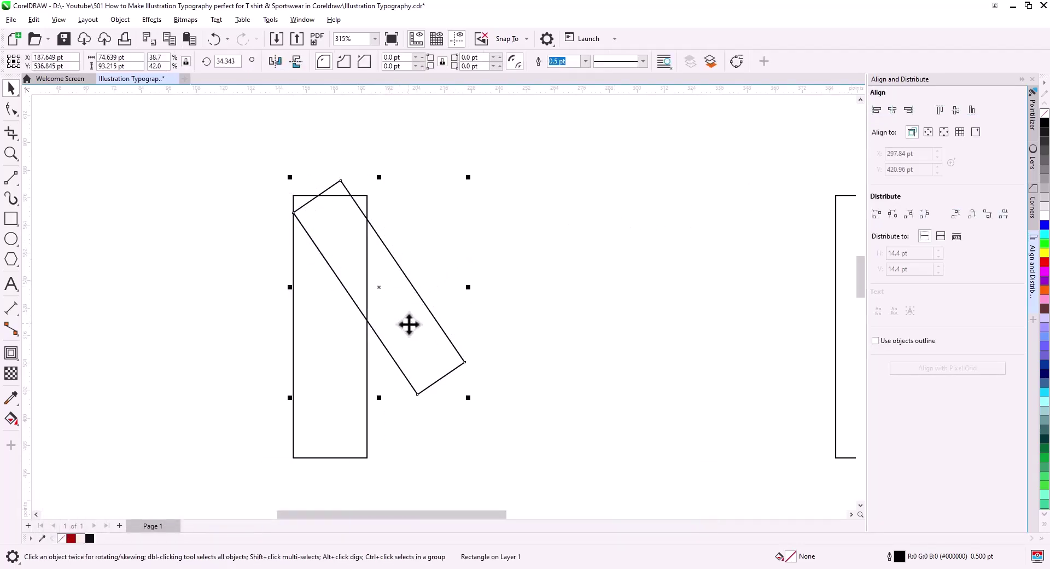
{"action": "left_click_drag", "start_coordinate": [467, 398], "coordinate": [481, 417]}
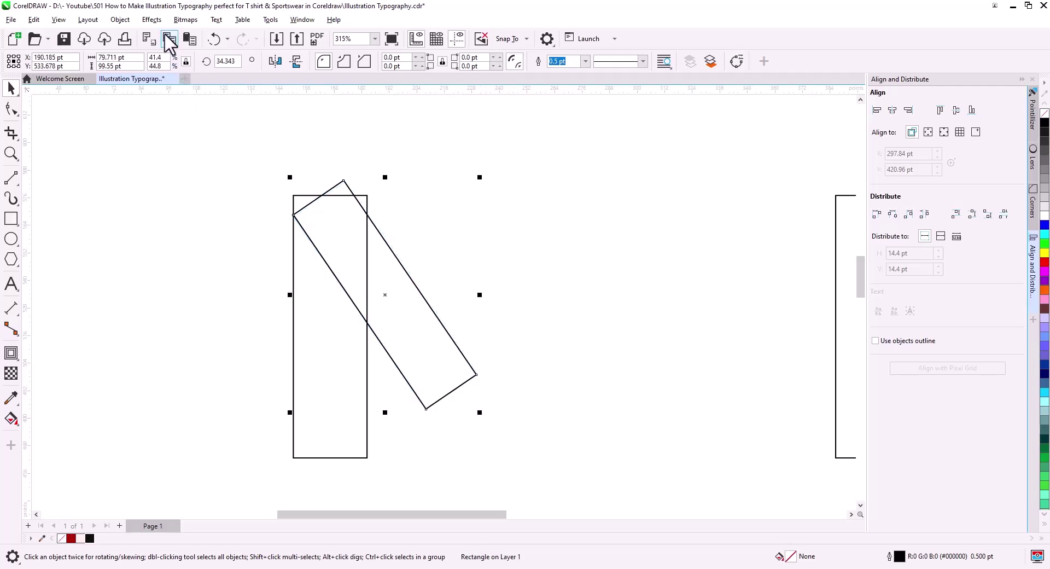
Step: Place a horizontally mirrored copy of the slanted bar to its right so the two cross at their lower ends
{"action": "left_click", "coordinate": [190, 38]}
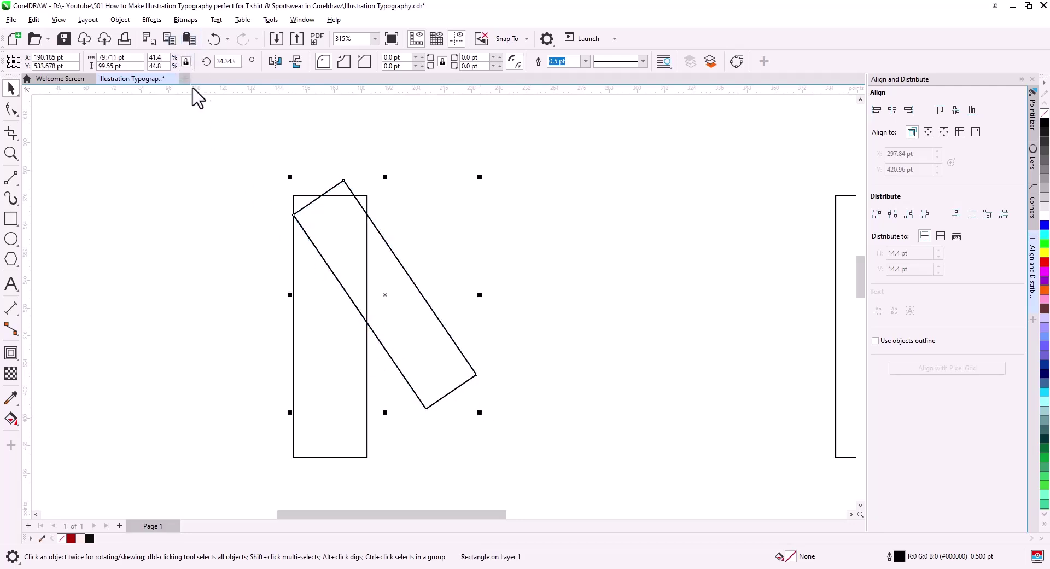
{"action": "left_click", "coordinate": [275, 61]}
{"action": "left_click_drag", "start_coordinate": [330, 361], "coordinate": [446, 363]}
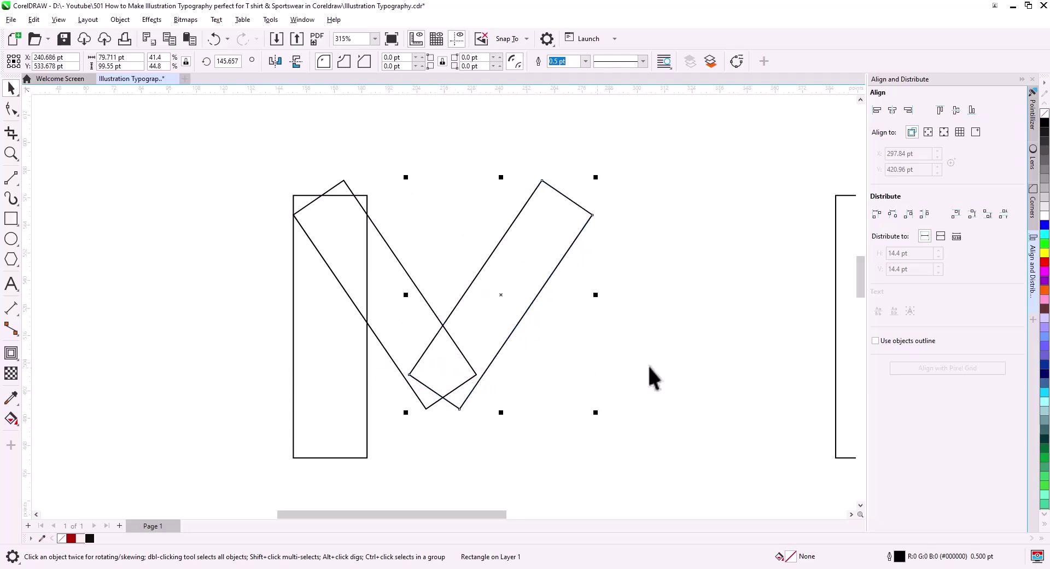
Step: Copy the first upright under the mirrored bar and right-align the two to complete the letter M
{"action": "left_click", "coordinate": [330, 356]}
{"action": "left_click_drag", "start_coordinate": [331, 356], "coordinate": [557, 363]}
{"action": "left_click", "coordinate": [586, 390]}
{"action": "left_click", "coordinate": [500, 336], "text": "shift"}
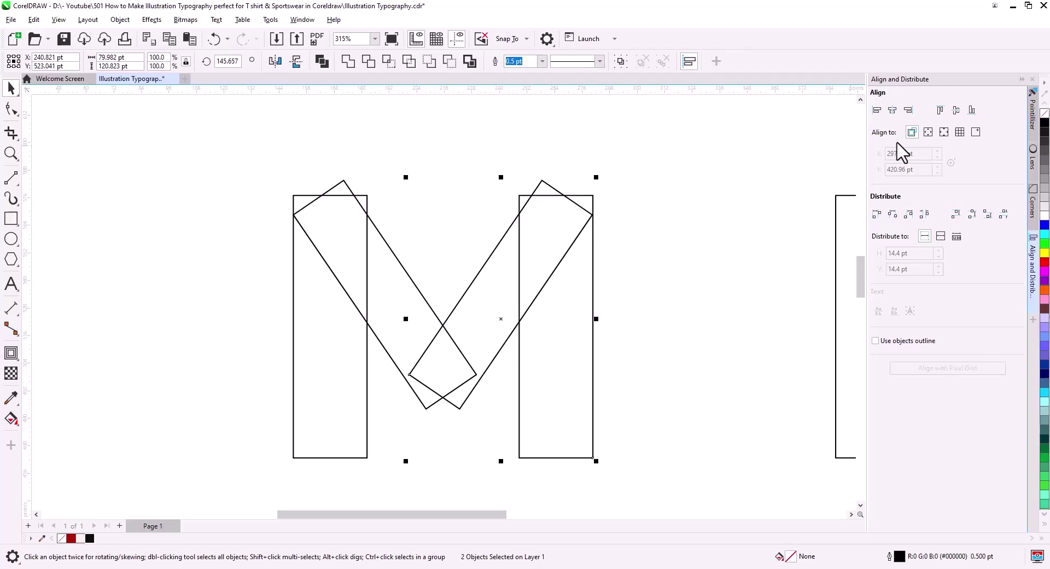
{"action": "left_click", "coordinate": [907, 111]}
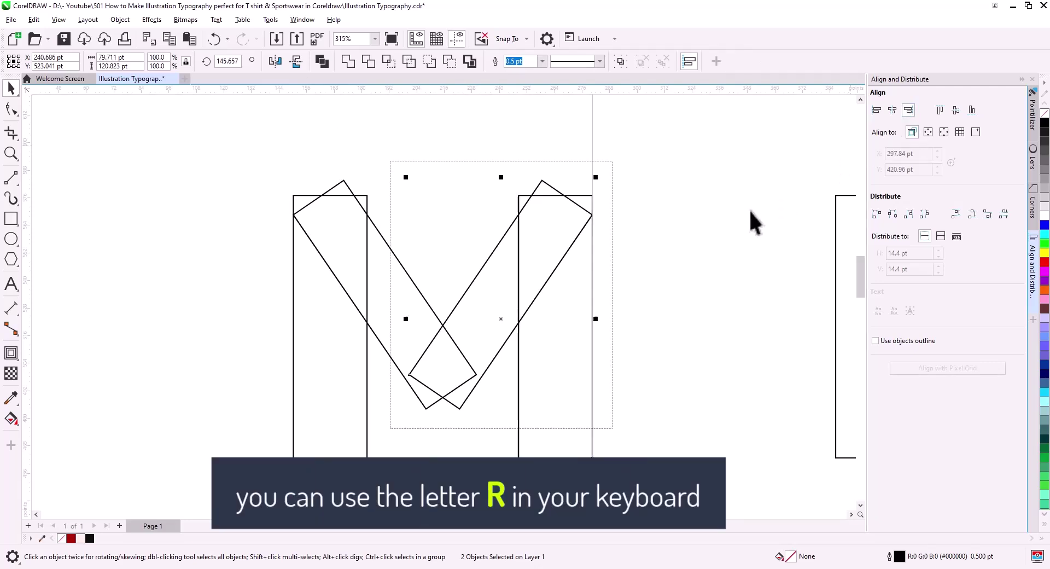
{"action": "left_click", "coordinate": [648, 270]}
Step: Move the distant rectangle close to the M's right side to serve as the letter I
{"action": "scroll", "coordinate": [666, 267], "scroll_direction": "down", "scroll_amount": 3}
{"action": "left_click_drag", "start_coordinate": [692, 311], "coordinate": [533, 308]}
{"action": "left_click_drag", "start_coordinate": [635, 310], "coordinate": [511, 312]}
{"action": "left_click", "coordinate": [445, 432]}
Step: Copy the M's first upright and its slanted bar to the right of the I to start the letter N
{"action": "left_click", "coordinate": [306, 364]}
{"action": "left_click", "coordinate": [327, 310], "text": "shift"}
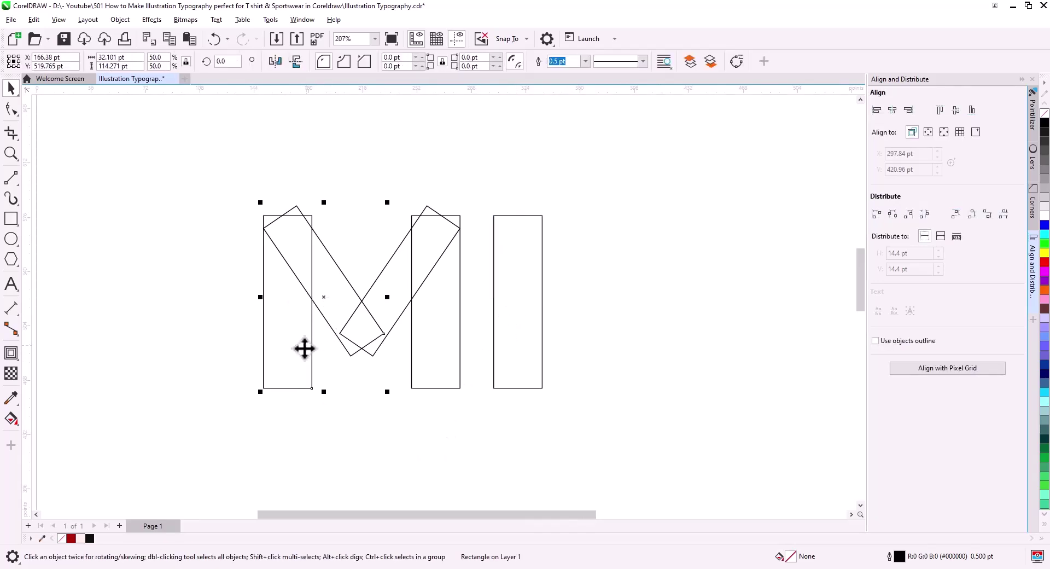
{"action": "left_click_drag", "start_coordinate": [285, 350], "coordinate": [582, 353]}
{"action": "left_click", "coordinate": [618, 377]}
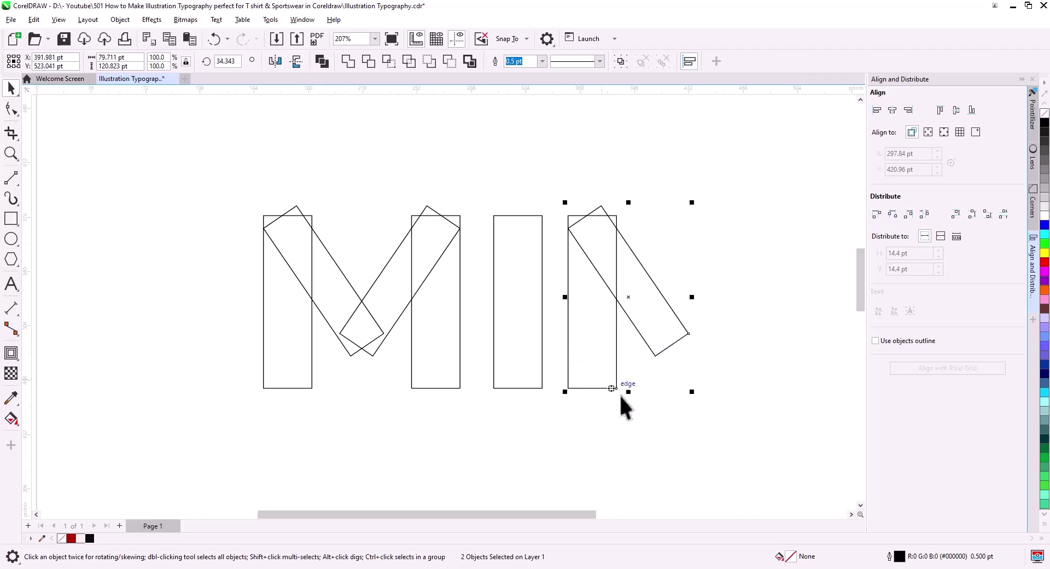
{"action": "left_click", "coordinate": [647, 409]}
Step: Copy the N's upright to the right so it overlaps the lower end of the slanted bar
{"action": "scroll", "coordinate": [657, 395], "scroll_direction": "up", "scroll_amount": 2}
{"action": "left_click_drag", "start_coordinate": [686, 405], "coordinate": [589, 451]}
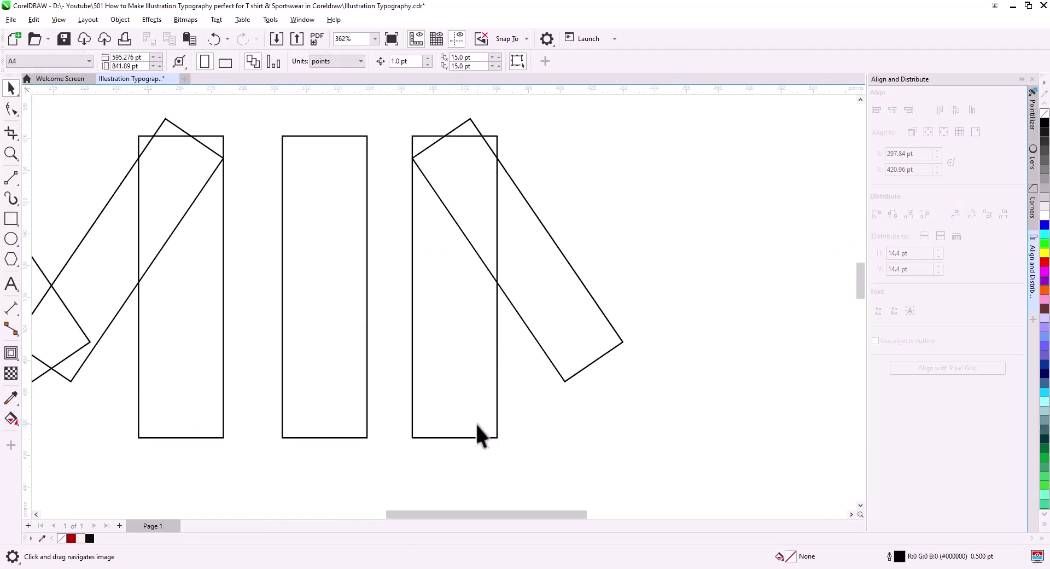
{"action": "left_click_drag", "start_coordinate": [477, 425], "coordinate": [652, 427]}
{"action": "left_click", "coordinate": [676, 458]}
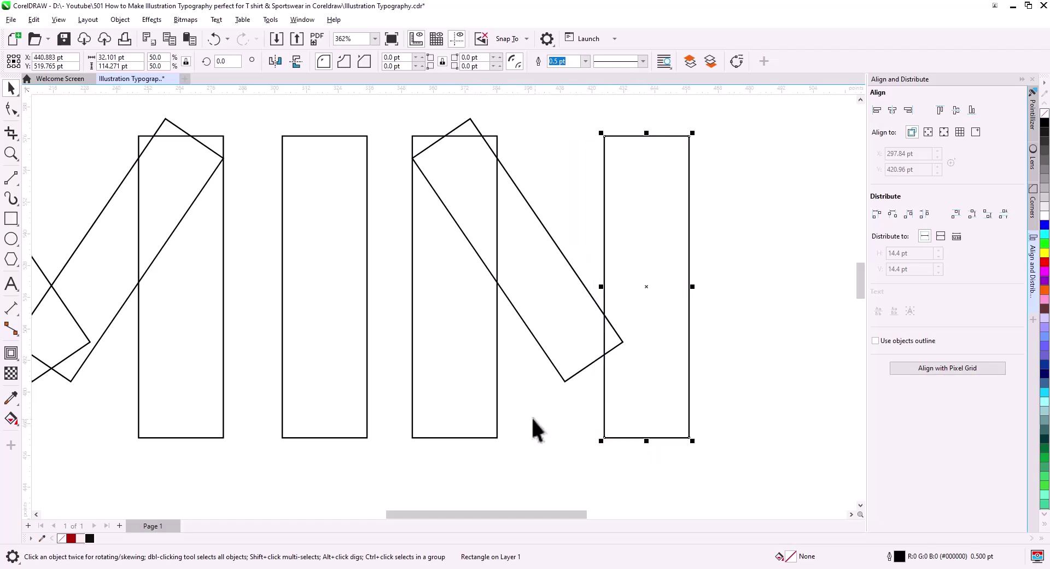
Step: Draw a straight line along the lower edge of the N's slanted bar, extended past the baseline of the uprights
{"action": "left_click", "coordinate": [15, 176]}
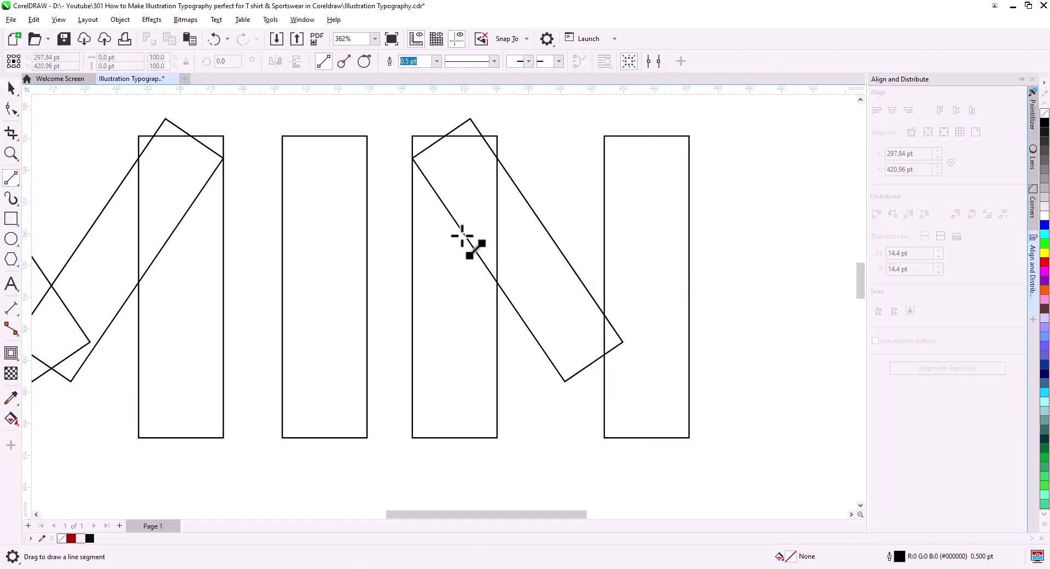
{"action": "left_click_drag", "start_coordinate": [461, 230], "coordinate": [657, 467]}
{"action": "key", "text": "space"}
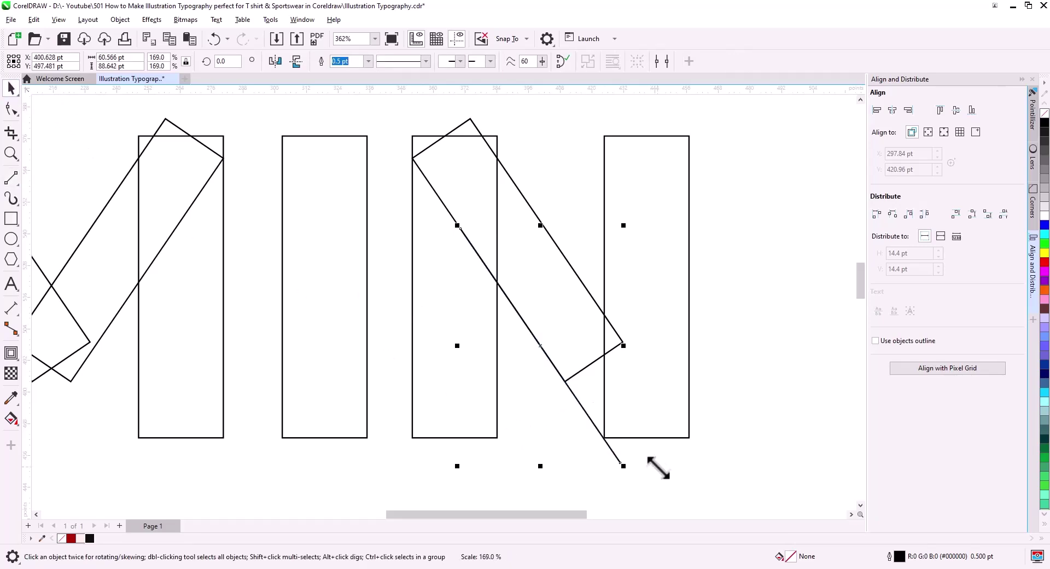
Step: Shift the N's right upright slightly left and add a matching guide line along the slanted bar's upper edge
{"action": "left_click", "coordinate": [647, 435]}
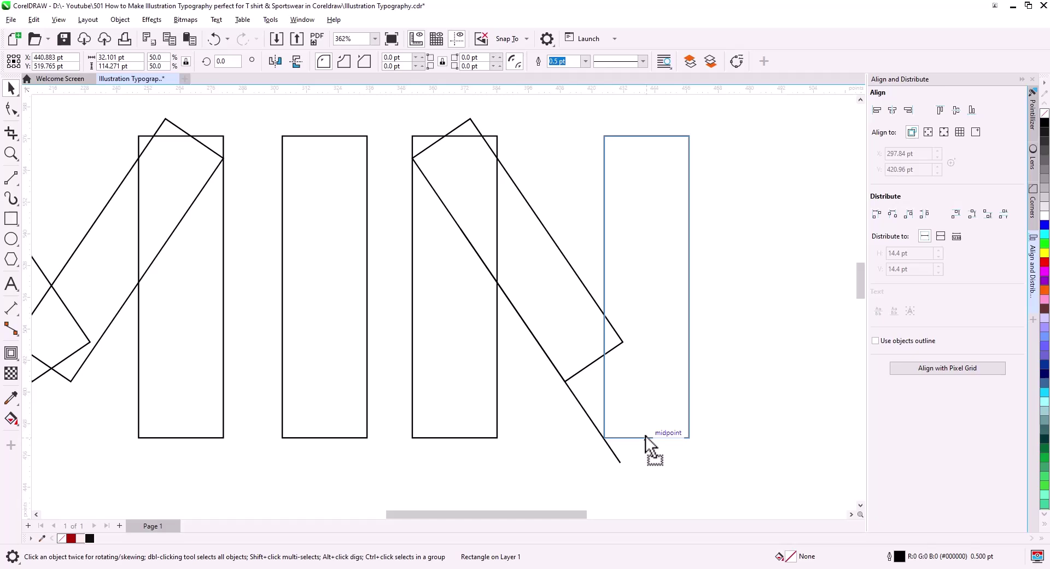
{"action": "left_click_drag", "start_coordinate": [645, 435], "coordinate": [636, 435]}
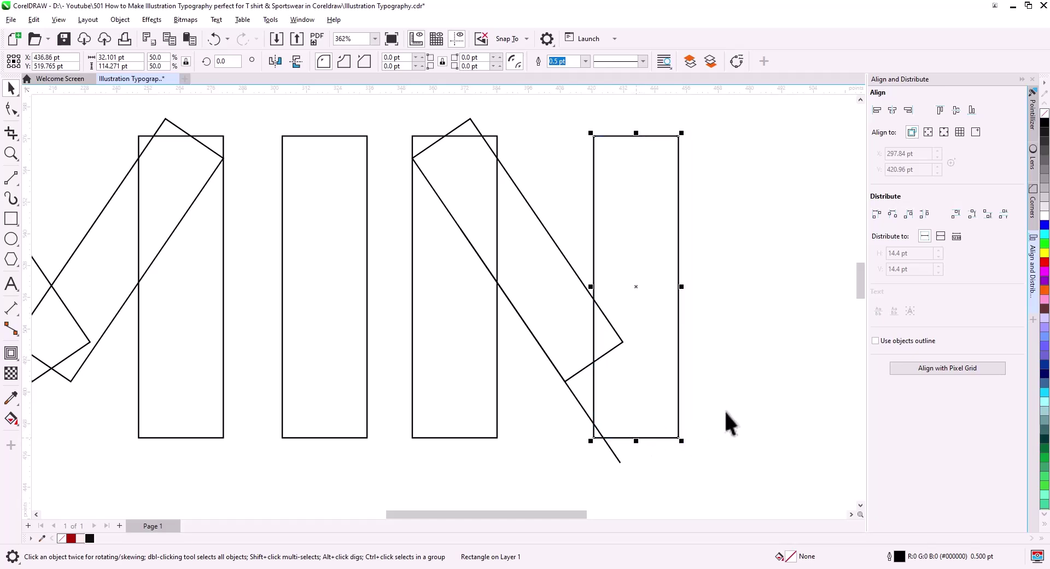
{"action": "key", "text": "Escape"}
{"action": "left_click_drag", "start_coordinate": [661, 468], "coordinate": [709, 471]}
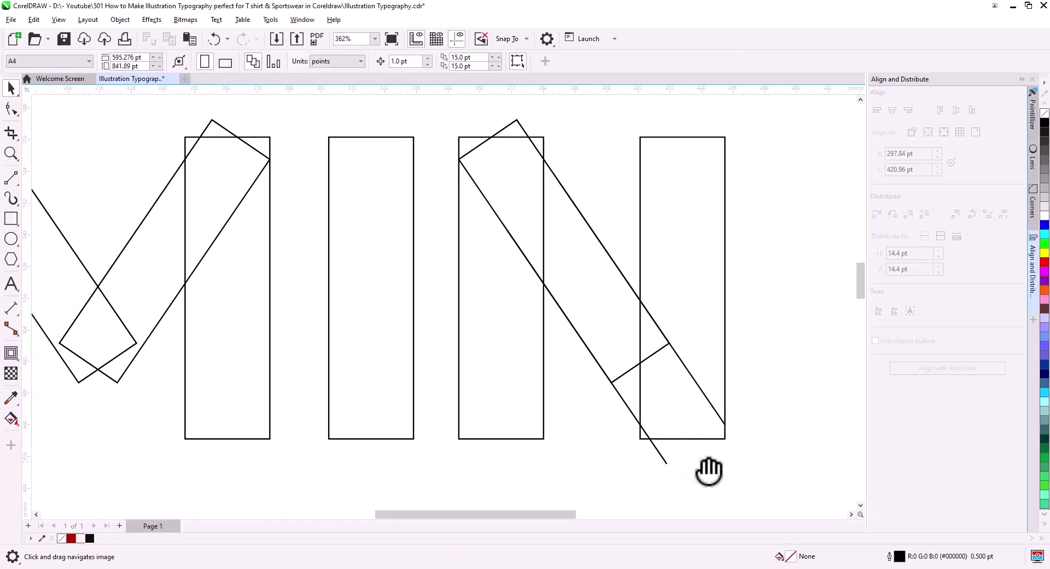
Step: Copy an upright to the right of the N as the stem of the letter D
{"action": "scroll", "coordinate": [687, 460], "scroll_direction": "down", "scroll_amount": 5}
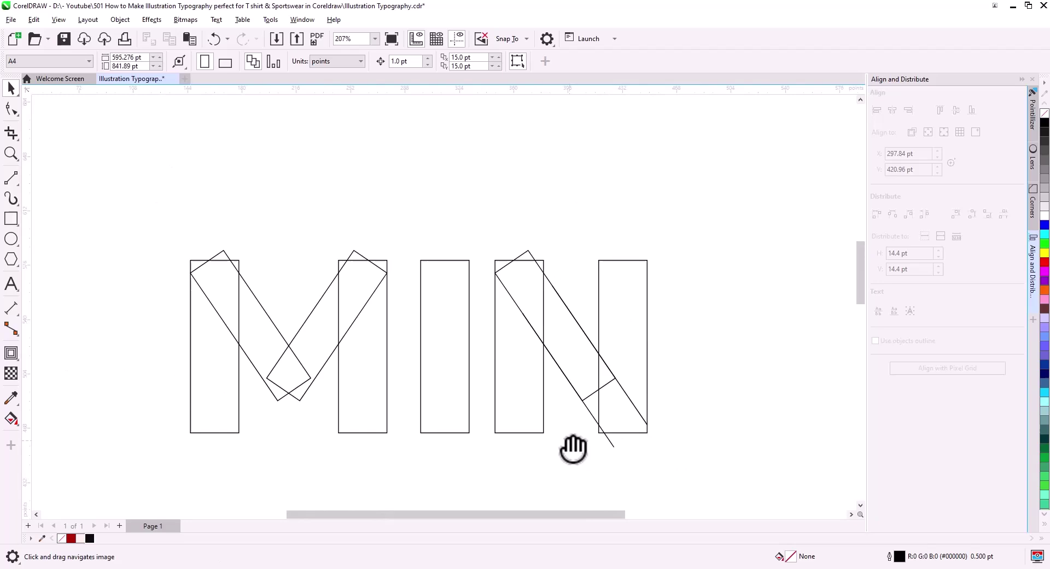
{"action": "left_click_drag", "start_coordinate": [501, 407], "coordinate": [656, 398]}
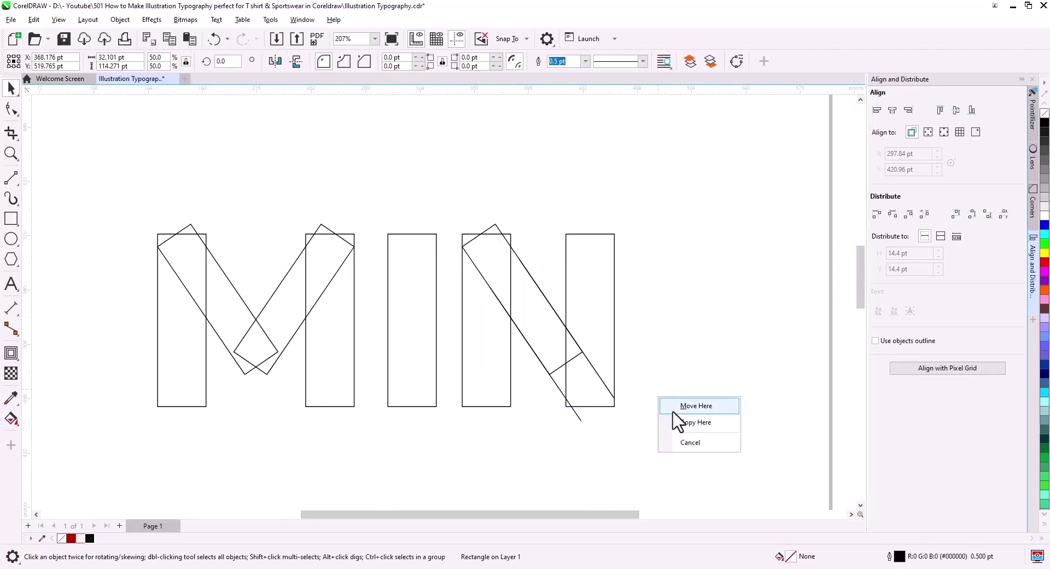
{"action": "left_click", "coordinate": [686, 425]}
{"action": "left_click", "coordinate": [678, 435]}
{"action": "left_click_drag", "start_coordinate": [676, 436], "coordinate": [566, 435]}
Step: Copy the N's slanted bar over the D's stem and set its rotation angle to 90°
{"action": "left_click", "coordinate": [420, 323]}
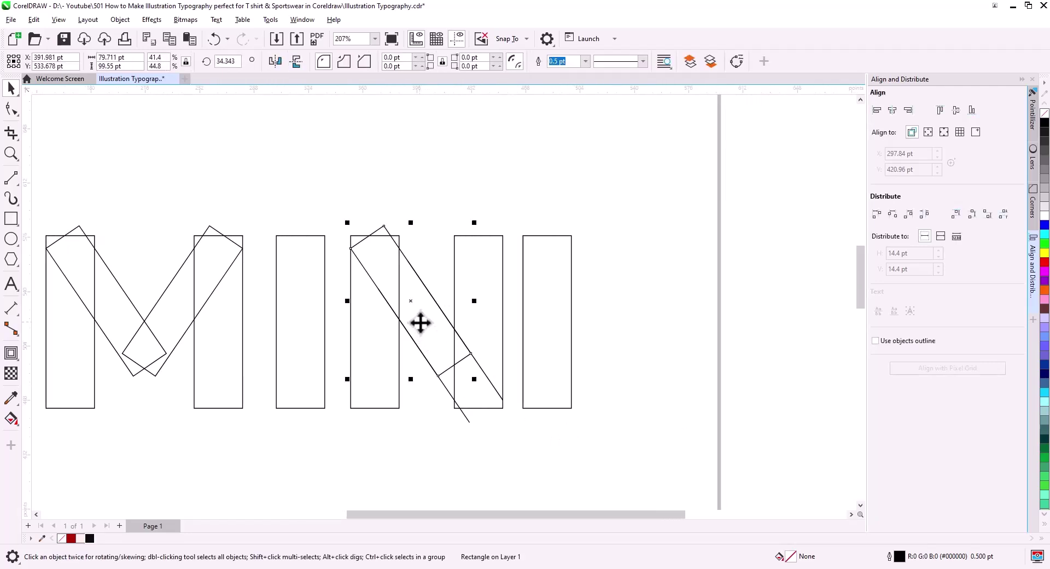
{"action": "left_click_drag", "start_coordinate": [420, 323], "coordinate": [610, 319]}
{"action": "left_click", "coordinate": [633, 348]}
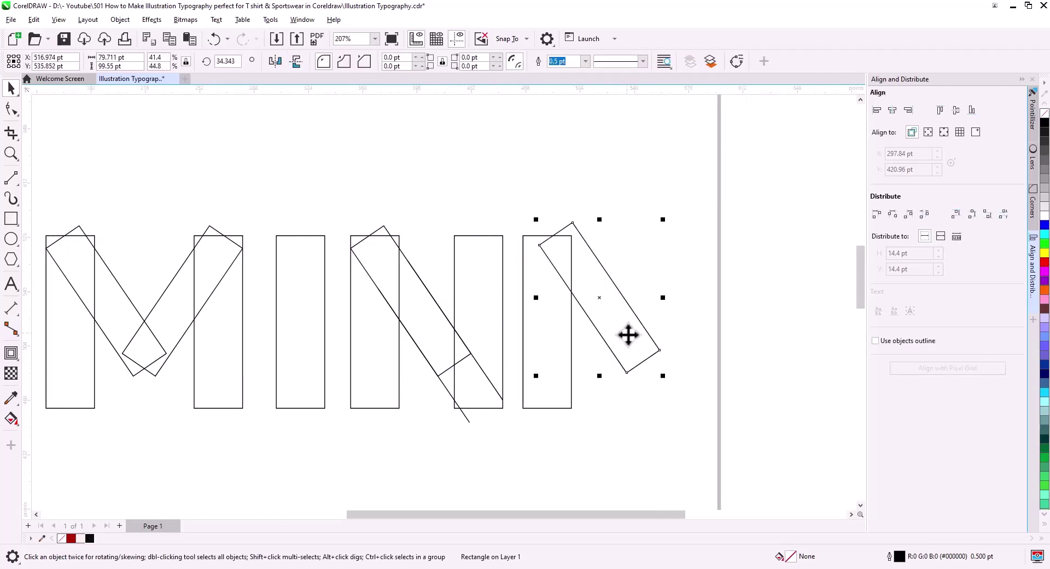
{"action": "left_click", "coordinate": [628, 335]}
{"action": "left_click_drag", "start_coordinate": [663, 383], "coordinate": [652, 390]}
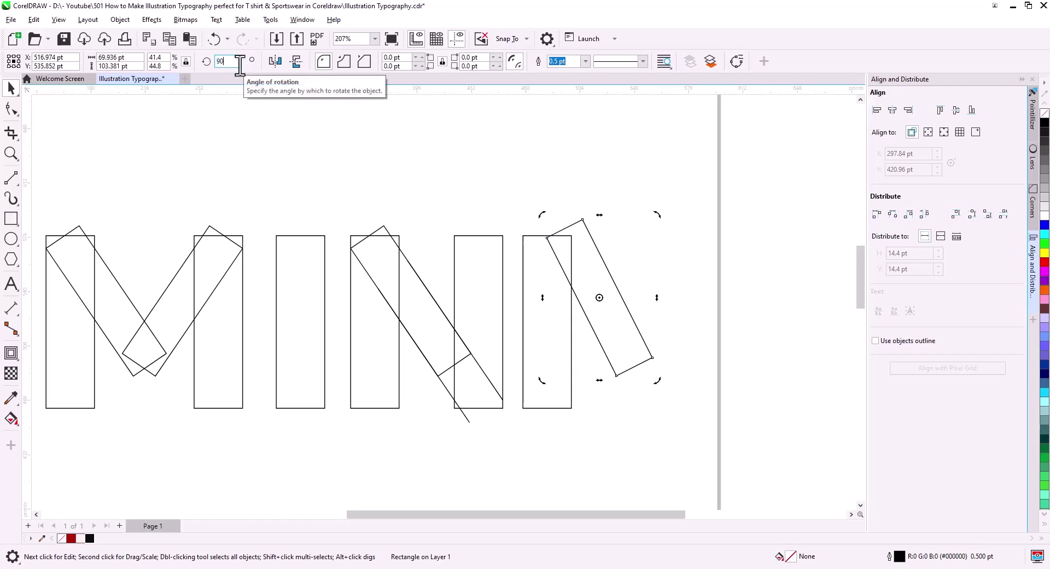
{"action": "key", "text": "Return"}
Step: Align the horizontal bar with the left and top edges of the D's stem
{"action": "left_click", "coordinate": [571, 252], "text": "shift"}
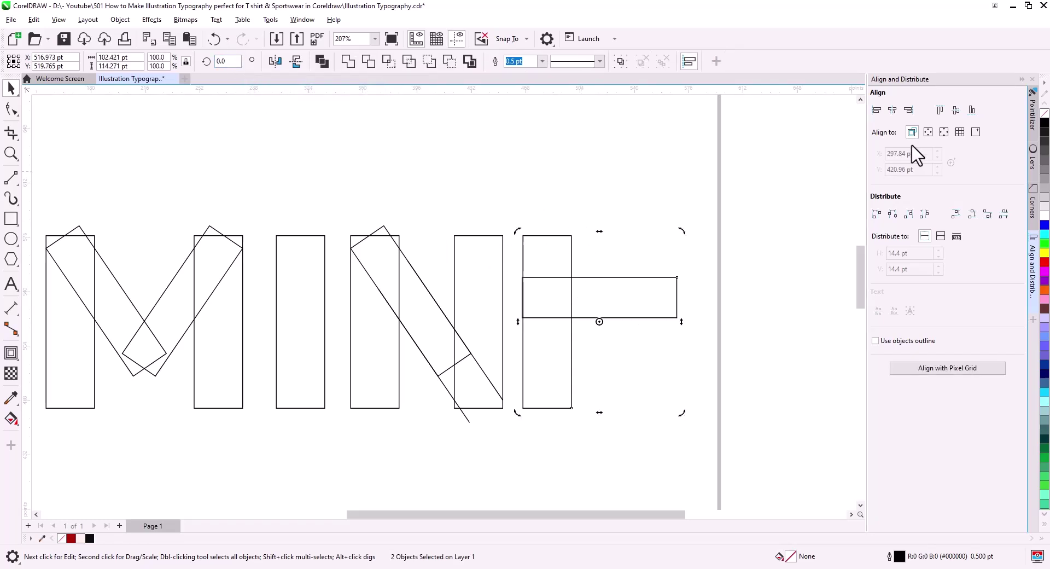
{"action": "left_click", "coordinate": [877, 110]}
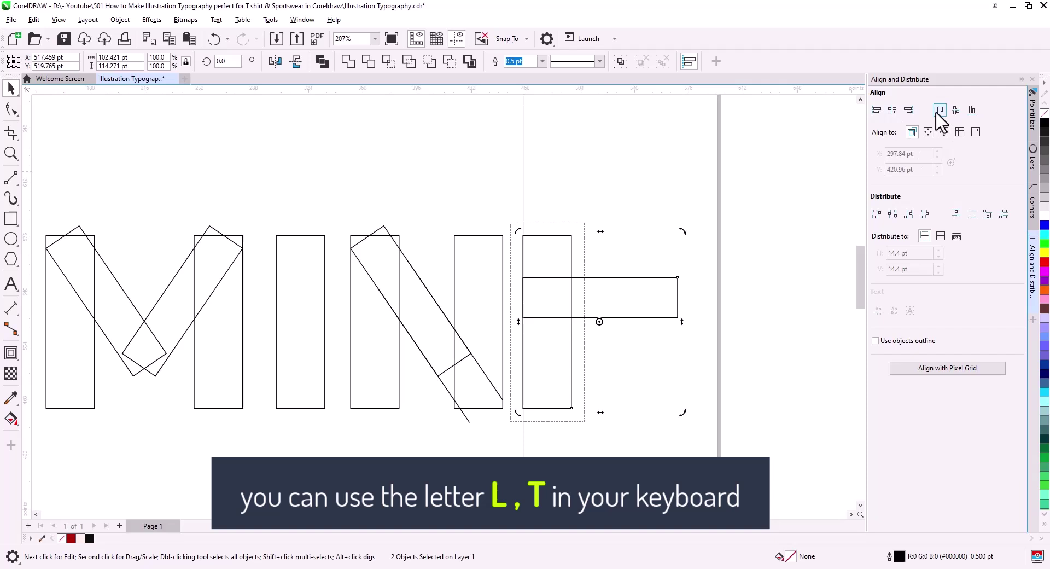
{"action": "left_click", "coordinate": [939, 110]}
Step: Shorten the D's top bar from its outer end to about 47 pt wide
{"action": "left_click", "coordinate": [668, 260]}
{"action": "left_click", "coordinate": [678, 263]}
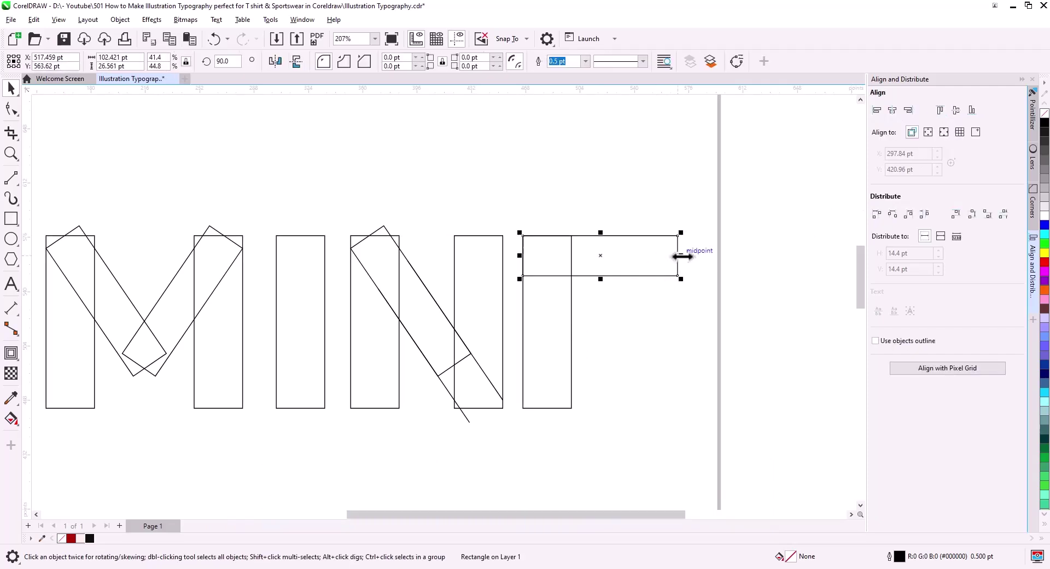
{"action": "left_click_drag", "start_coordinate": [681, 255], "coordinate": [598, 257]}
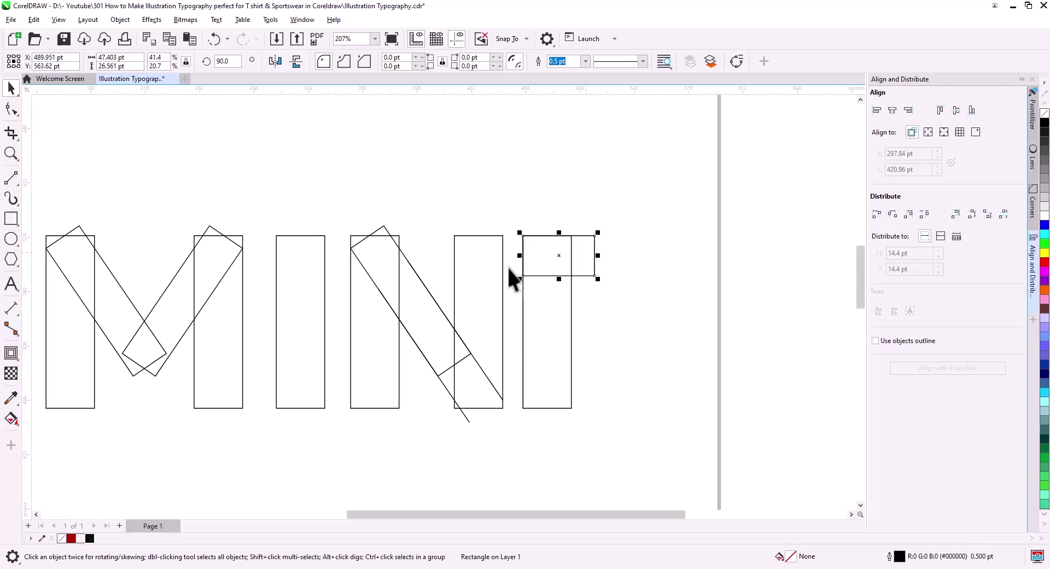
Step: Shorten the D's top bar from its inner end to about 42 pt wide and copy it flush with the stem's bottom edge
{"action": "left_click_drag", "start_coordinate": [519, 258], "coordinate": [530, 257]}
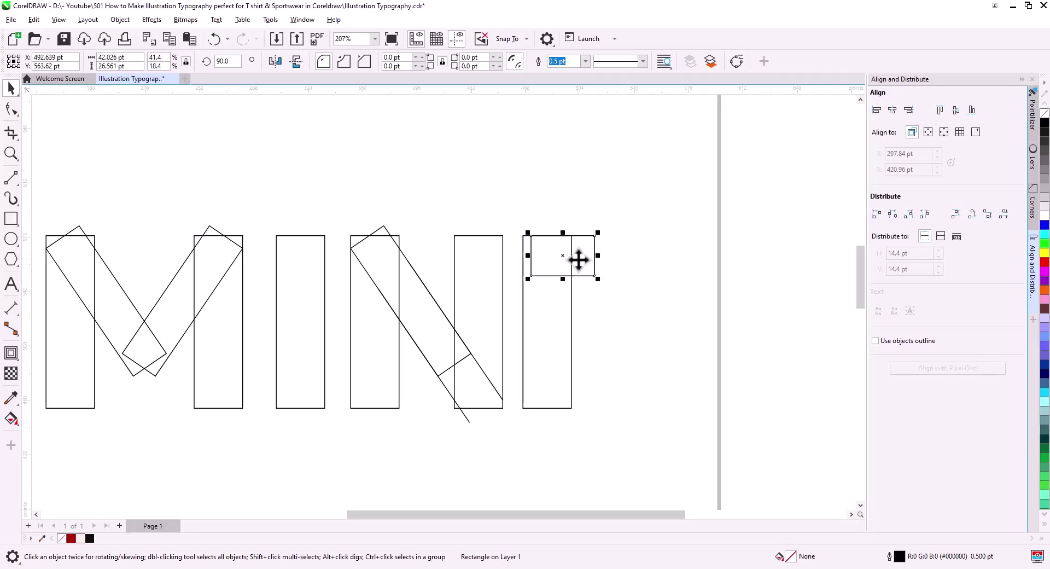
{"action": "right_click", "coordinate": [589, 373]}
{"action": "left_click", "coordinate": [615, 401]}
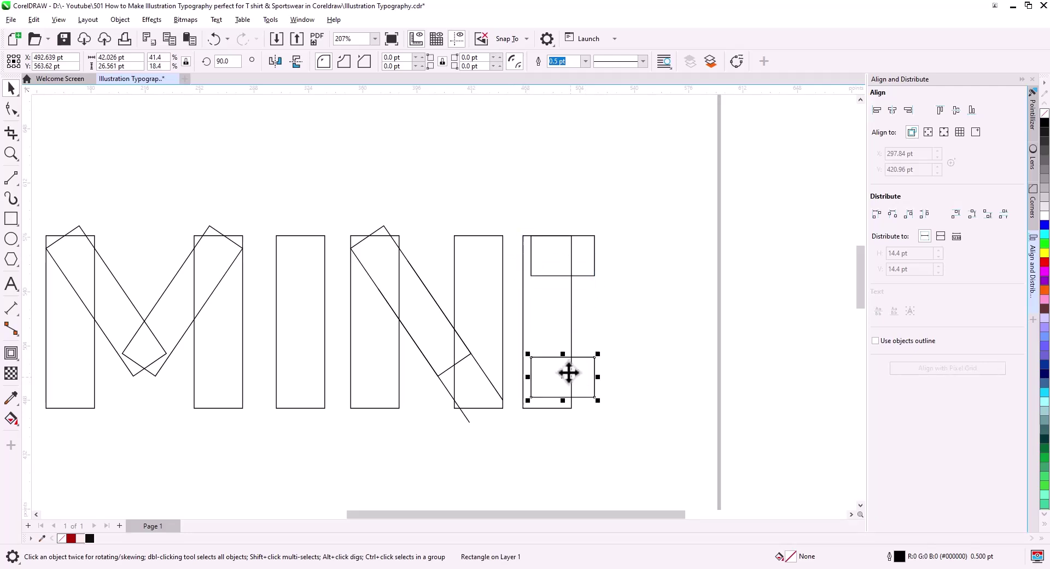
{"action": "left_click", "coordinate": [571, 352], "text": "shift"}
{"action": "left_click", "coordinate": [973, 115]}
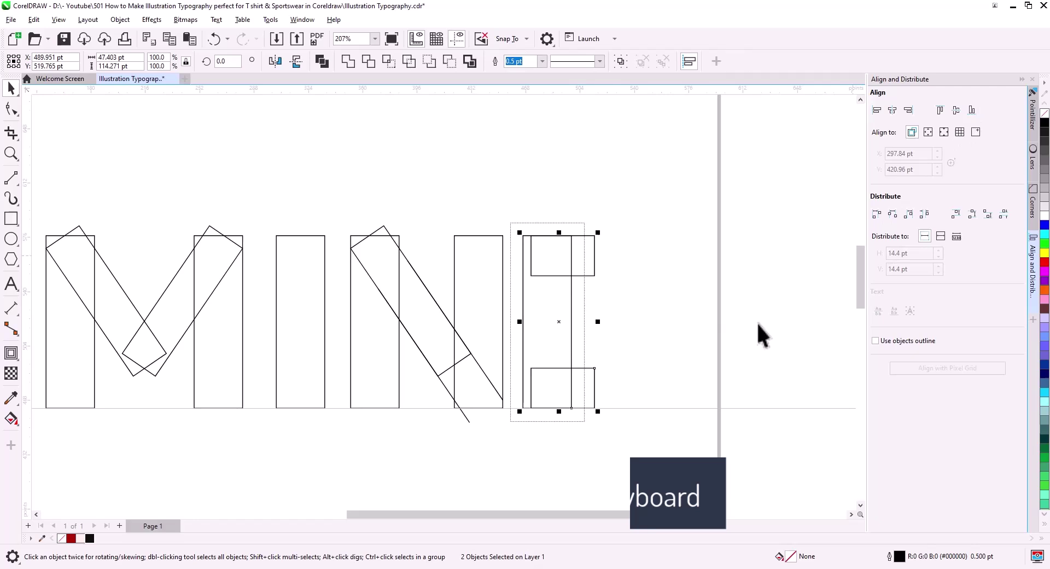
{"action": "left_click", "coordinate": [659, 356]}
Step: Select both of the D's horizontal bars and copy their combined height value
{"action": "scroll", "coordinate": [622, 354], "scroll_direction": "up", "scroll_amount": 1}
{"action": "left_click_drag", "start_coordinate": [622, 354], "coordinate": [692, 359]}
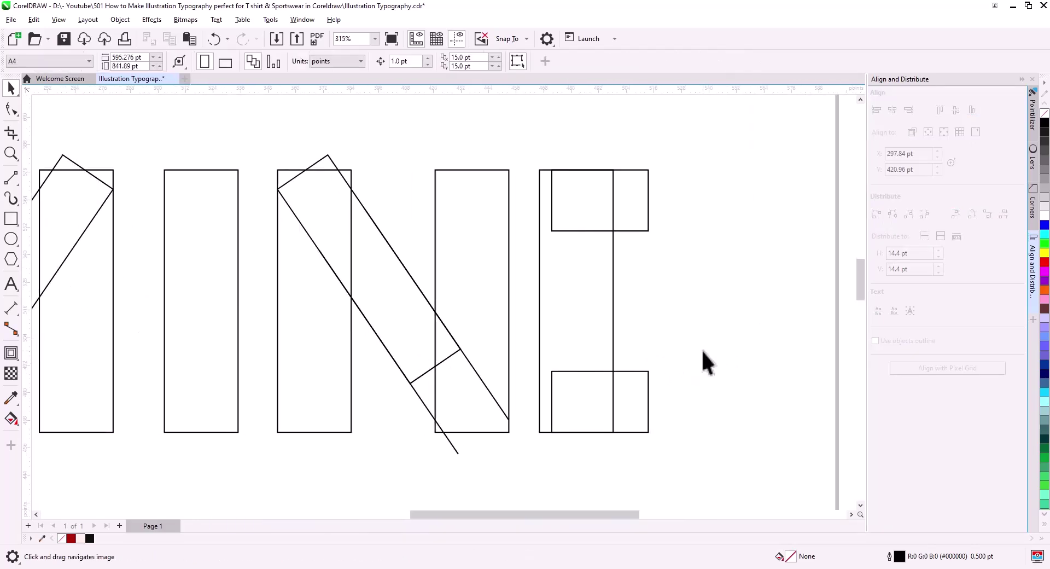
{"action": "left_click", "coordinate": [617, 216]}
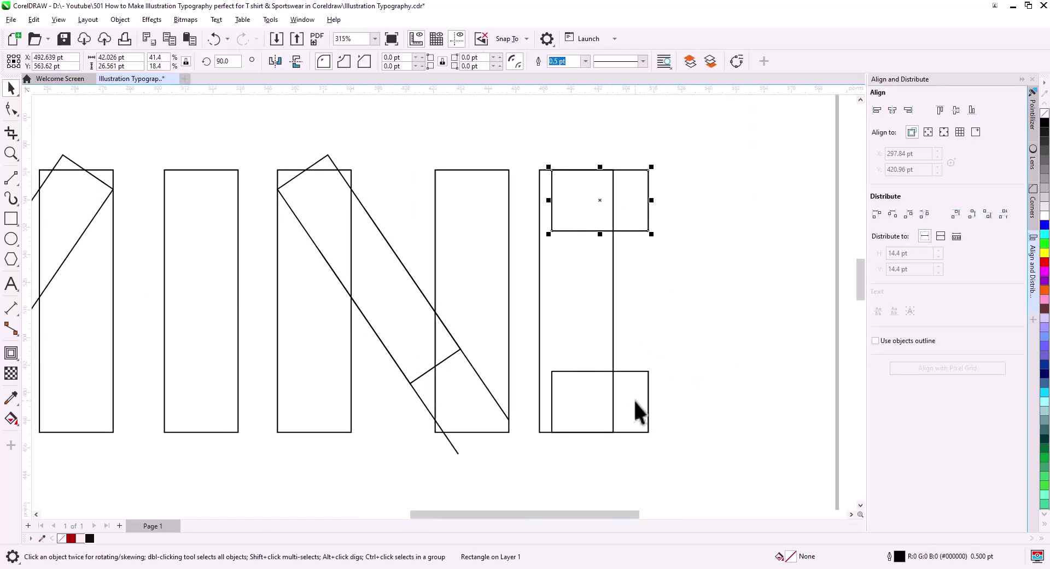
{"action": "left_click", "coordinate": [608, 372], "text": "shift"}
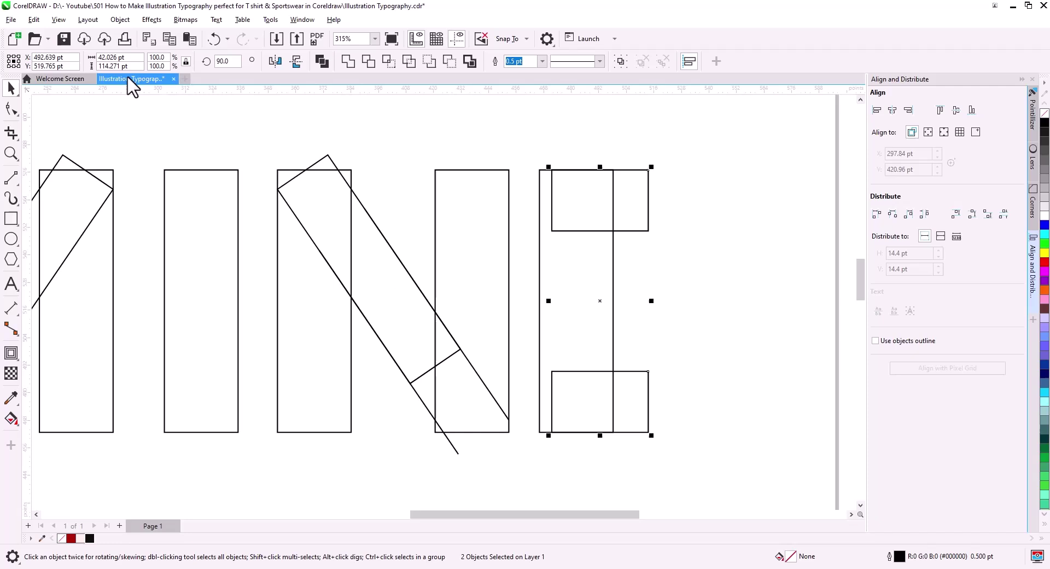
{"action": "right_click", "coordinate": [101, 71]}
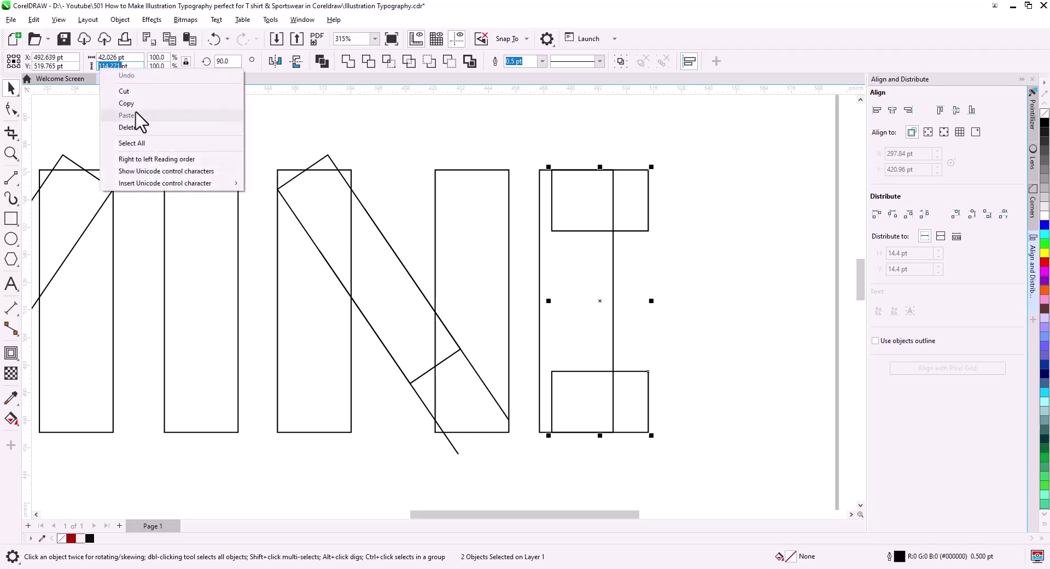
{"action": "left_click", "coordinate": [136, 104]}
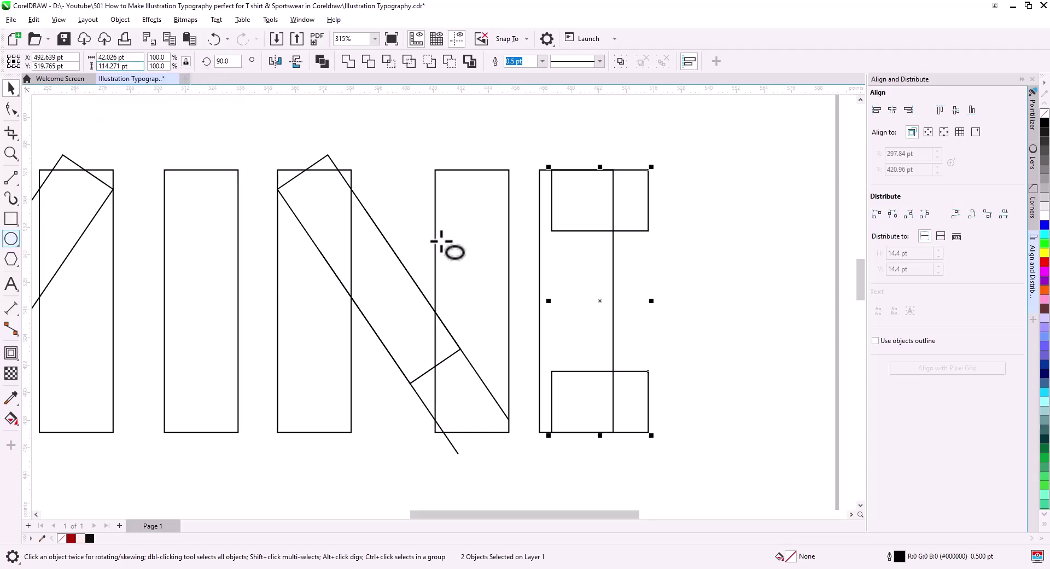
Step: Draw a circle over the D, set its diameter to 114.271 pt and snap its top point to the top bar's outer upper corner
{"action": "mouse_move", "coordinate": [463, 140]}
{"action": "left_mouse_down"}
{"action": "mouse_move", "coordinate": [647, 367]}
{"action": "mouse_move", "coordinate": [727, 403]}
{"action": "left_mouse_up"}
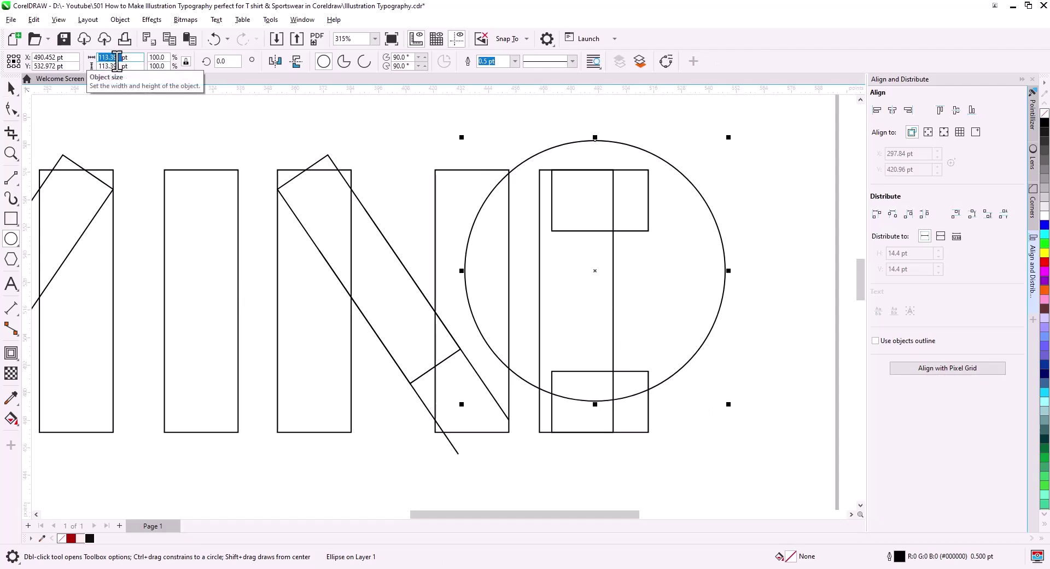
{"action": "right_click", "coordinate": [117, 61]}
{"action": "left_click", "coordinate": [142, 108]}
{"action": "key", "text": "Return"}
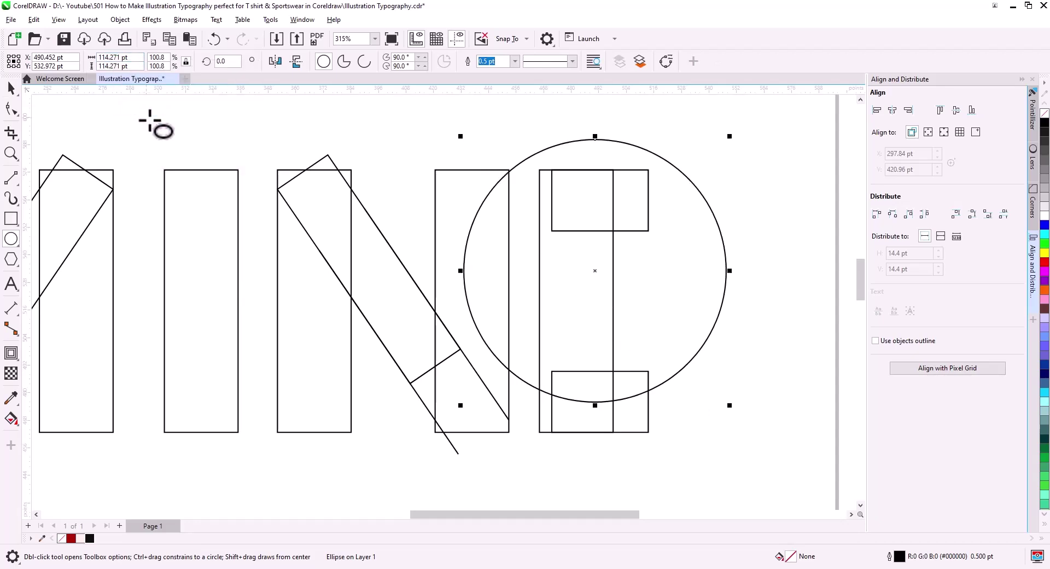
{"action": "left_click", "coordinate": [12, 89]}
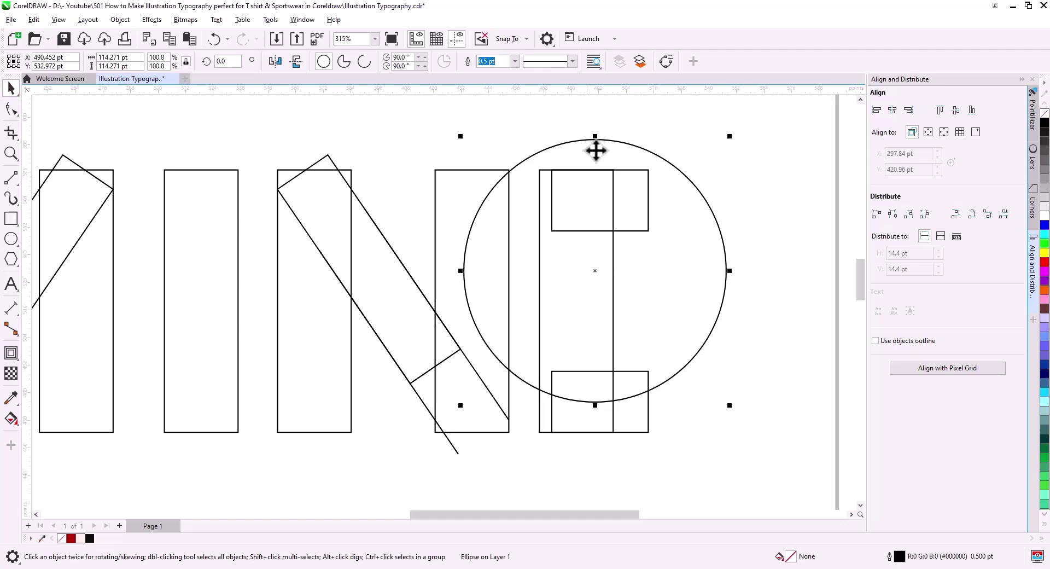
{"action": "left_click_drag", "start_coordinate": [595, 142], "coordinate": [650, 172]}
Step: Draw a vertical line spanning the gap between the D's two bars and copy its height value
{"action": "left_click", "coordinate": [12, 178]}
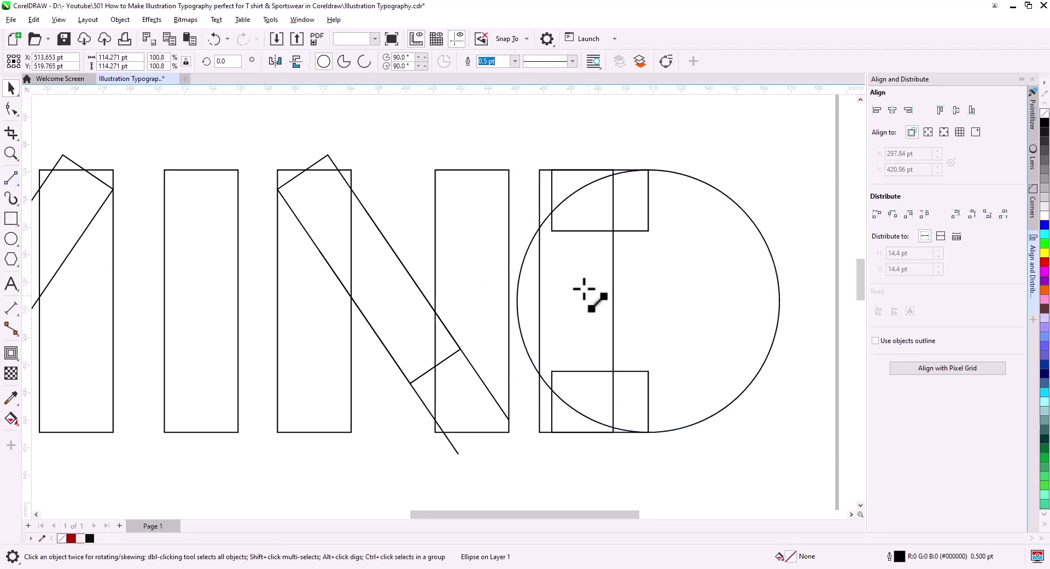
{"action": "left_click_drag", "start_coordinate": [615, 233], "coordinate": [613, 376]}
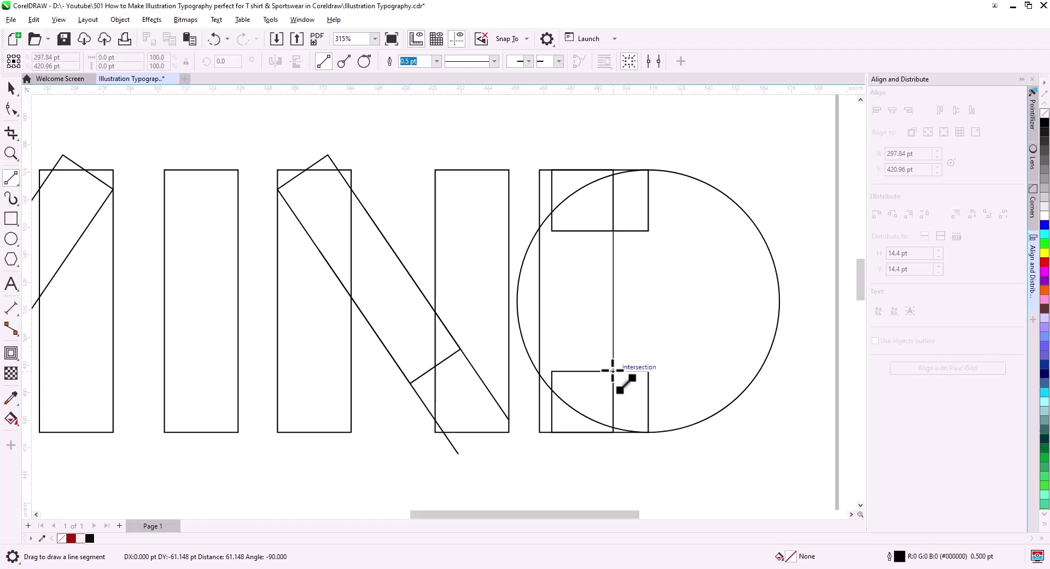
{"action": "key", "text": "space"}
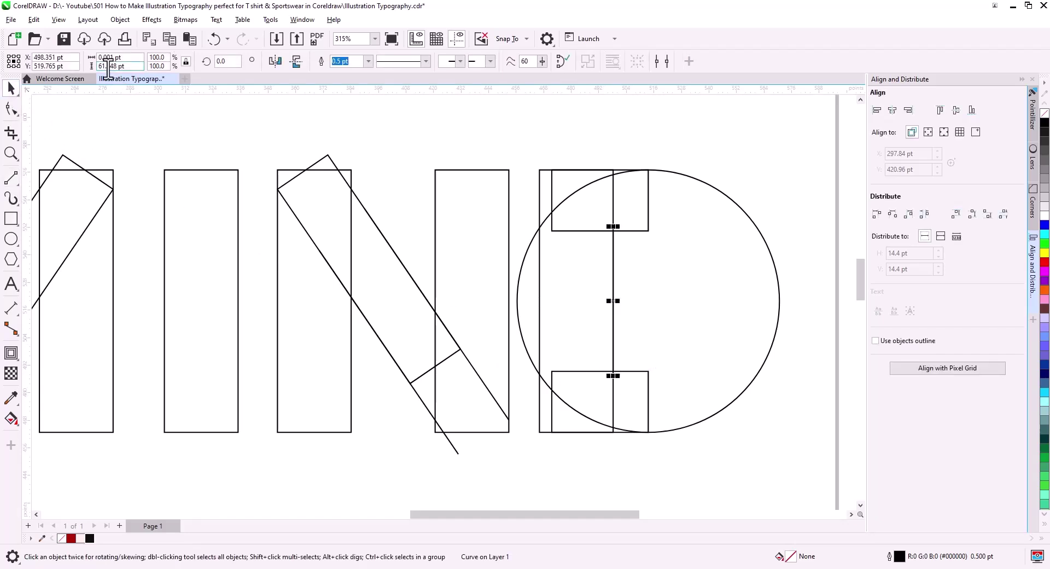
{"action": "right_click", "coordinate": [107, 66]}
{"action": "left_click", "coordinate": [137, 101]}
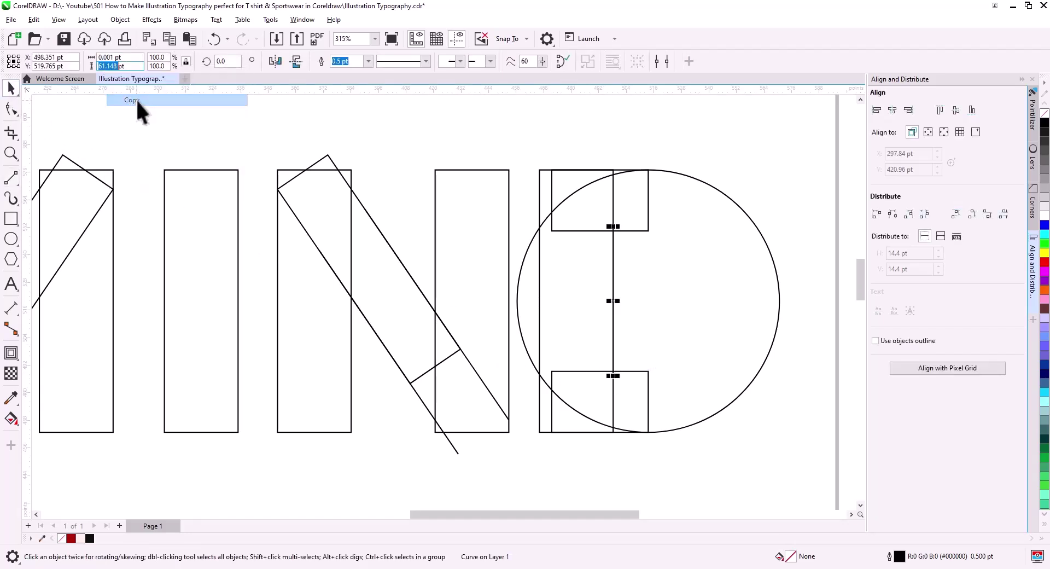
Step: Create a concentric inner circle for the D from the large circle, using the copied 61.148 pt as its diameter
{"action": "left_click", "coordinate": [711, 240]}
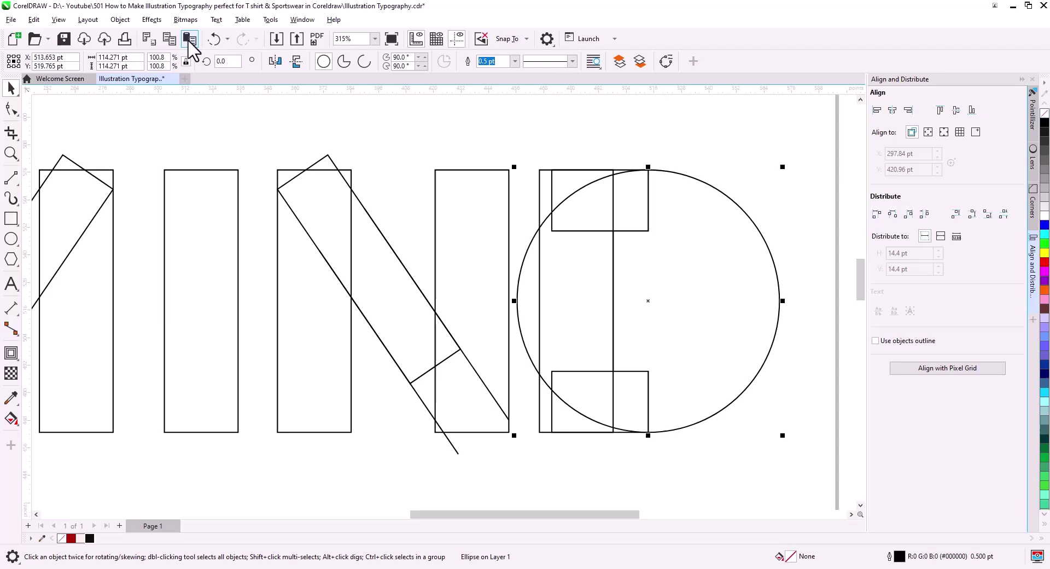
{"action": "right_click", "coordinate": [111, 68]}
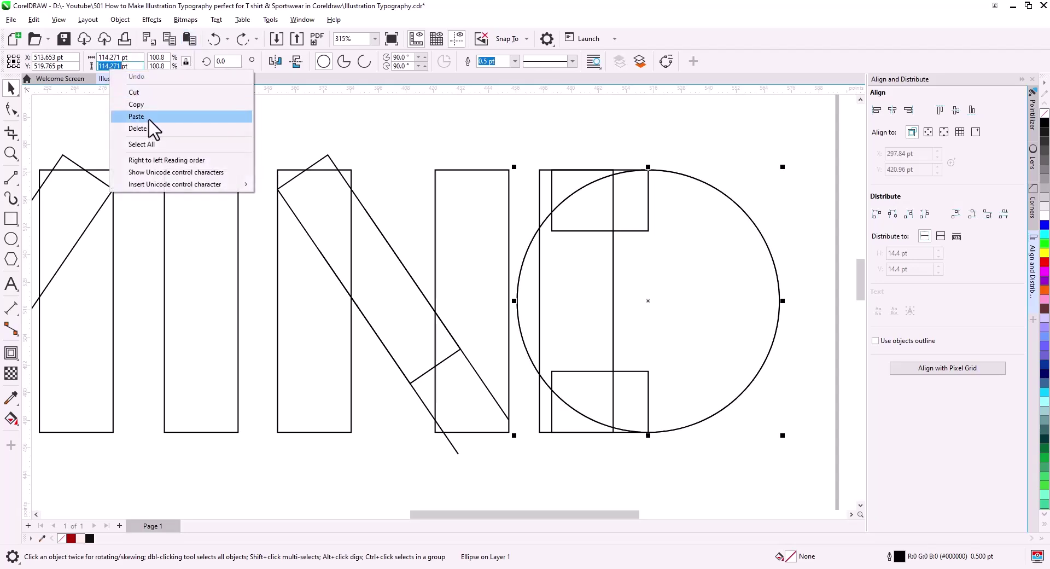
{"action": "left_click", "coordinate": [145, 116]}
{"action": "key", "text": "Return"}
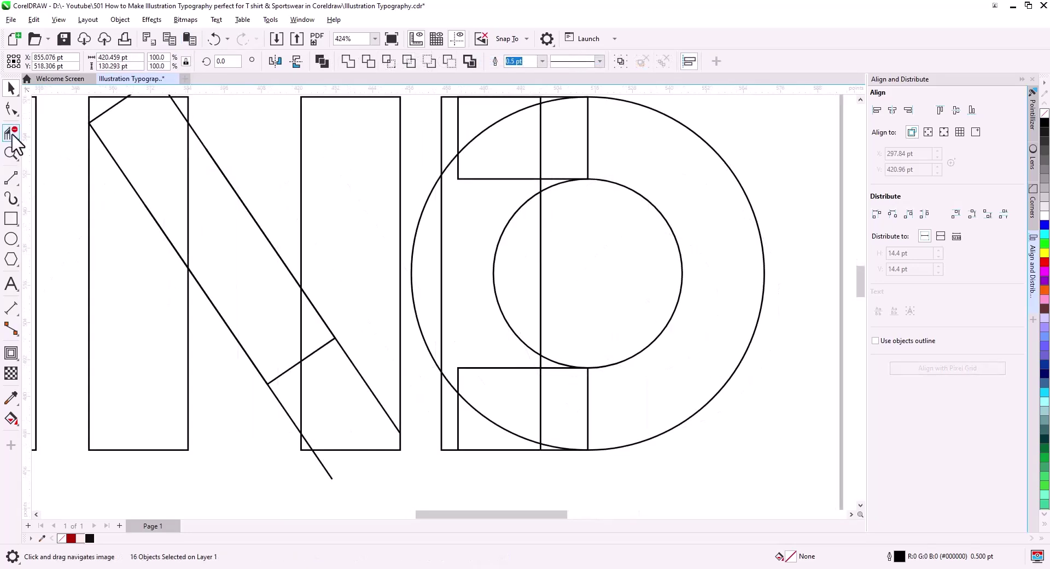
Step: Use Virtual Segment Delete to remove the overlapping bar, stem and circle segments from the inside of the D
{"action": "left_click", "coordinate": [12, 136]}
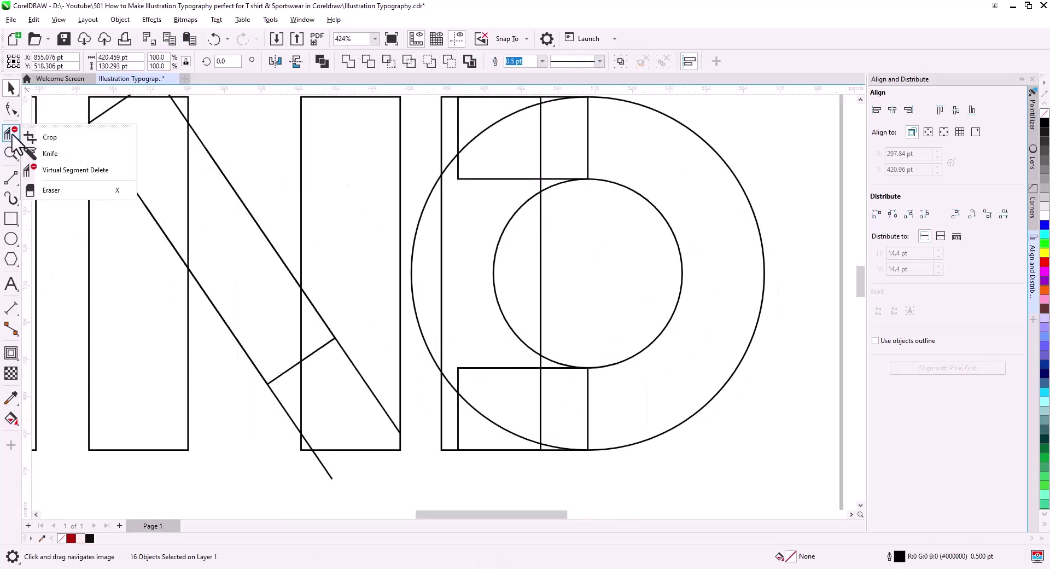
{"action": "left_click", "coordinate": [52, 170]}
{"action": "scroll", "coordinate": [519, 273], "scroll_direction": "down", "scroll_amount": 1}
{"action": "left_click_drag", "start_coordinate": [507, 278], "coordinate": [504, 295]}
{"action": "left_click_drag", "start_coordinate": [455, 217], "coordinate": [471, 175]}
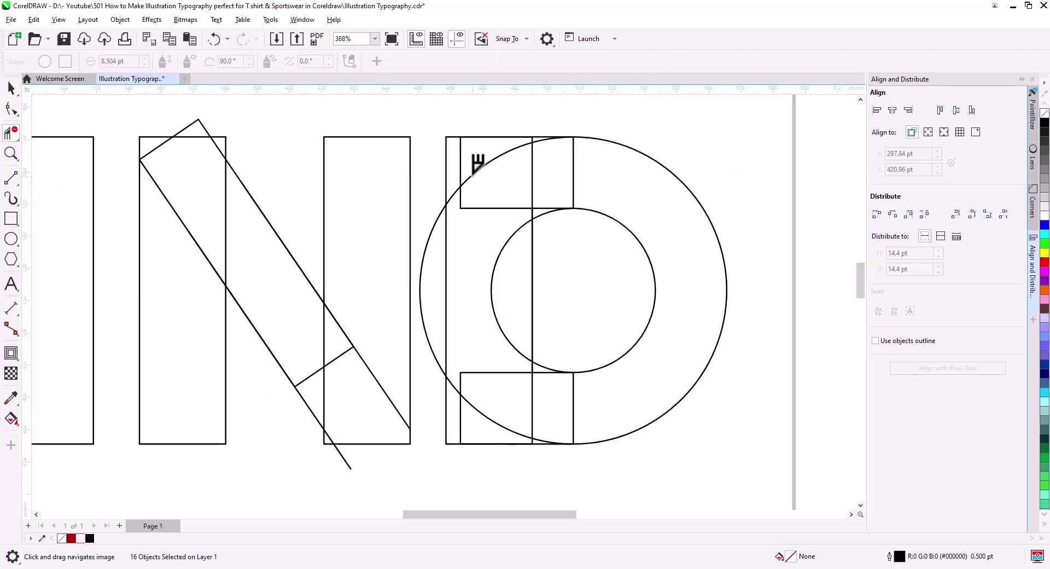
{"action": "left_click_drag", "start_coordinate": [492, 247], "coordinate": [506, 284]}
{"action": "mouse_move", "coordinate": [492, 360]}
{"action": "left_mouse_down"}
{"action": "mouse_move", "coordinate": [471, 408]}
{"action": "mouse_move", "coordinate": [437, 383]}
{"action": "left_mouse_up"}
{"action": "left_click_drag", "start_coordinate": [511, 410], "coordinate": [577, 407]}
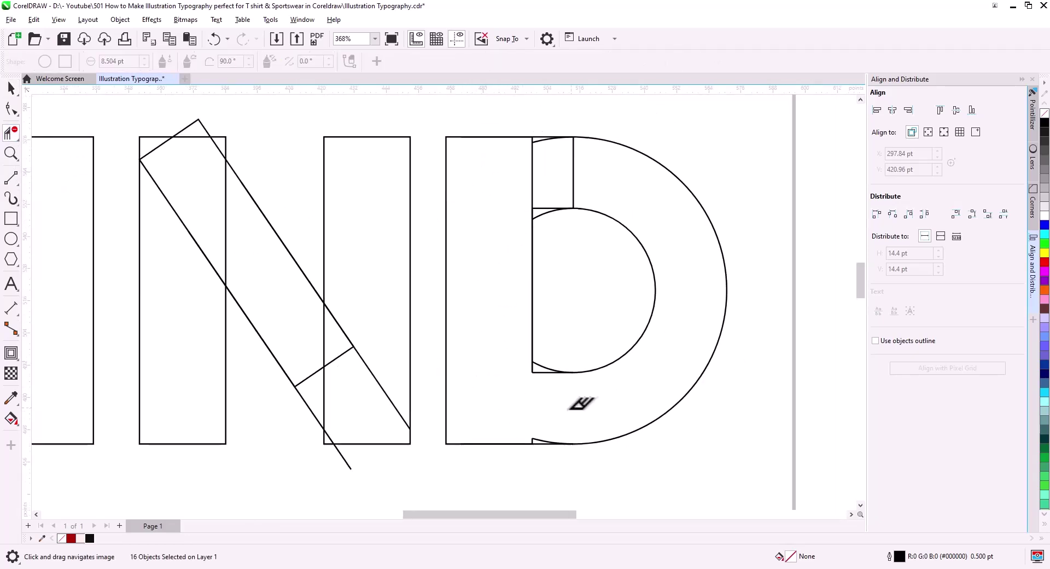
Step: Clear the leftover segments where the D's bars meet the outer curve, undoing any stray deletion
{"action": "left_click", "coordinate": [533, 438]}
{"action": "left_click_drag", "start_coordinate": [594, 166], "coordinate": [522, 186]}
{"action": "left_click_drag", "start_coordinate": [523, 144], "coordinate": [538, 147]}
{"action": "key", "text": "ctrl+z"}
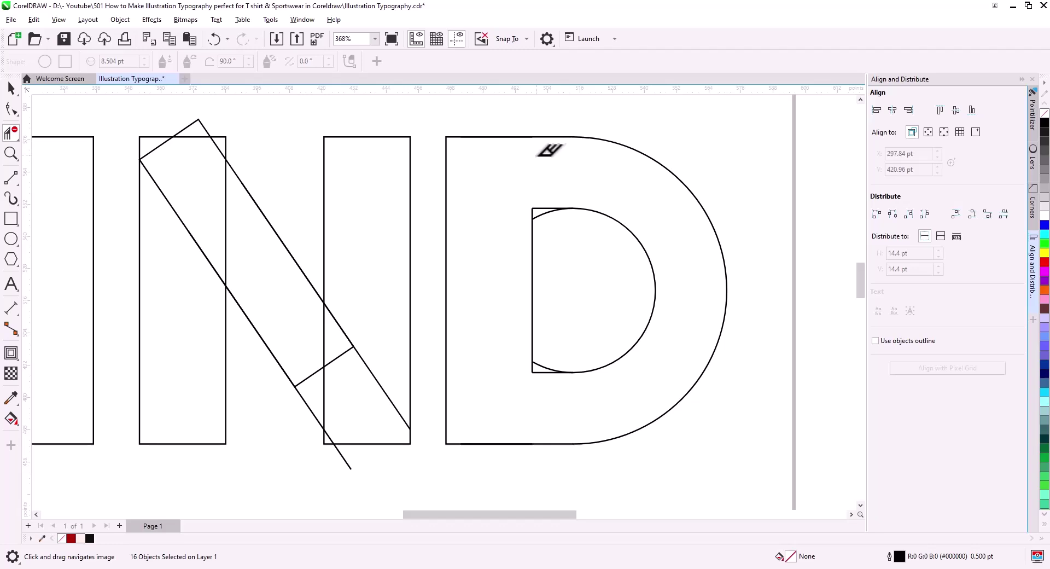
Step: Delete the overlapping segments where the N's diagonal crosses its two uprights, leaving a clean outline
{"action": "left_click_drag", "start_coordinate": [357, 335], "coordinate": [315, 383]}
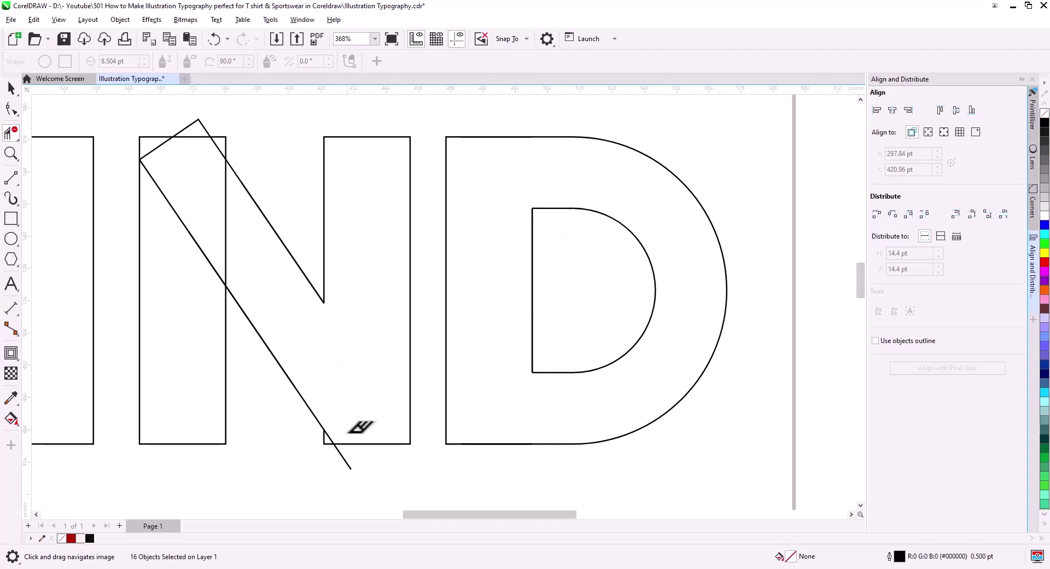
{"action": "left_click", "coordinate": [323, 438]}
{"action": "scroll", "coordinate": [357, 298], "scroll_direction": "down", "scroll_amount": 1}
{"action": "left_click_drag", "start_coordinate": [386, 298], "coordinate": [331, 301]}
{"action": "left_click", "coordinate": [319, 253]}
{"action": "left_click", "coordinate": [362, 235]}
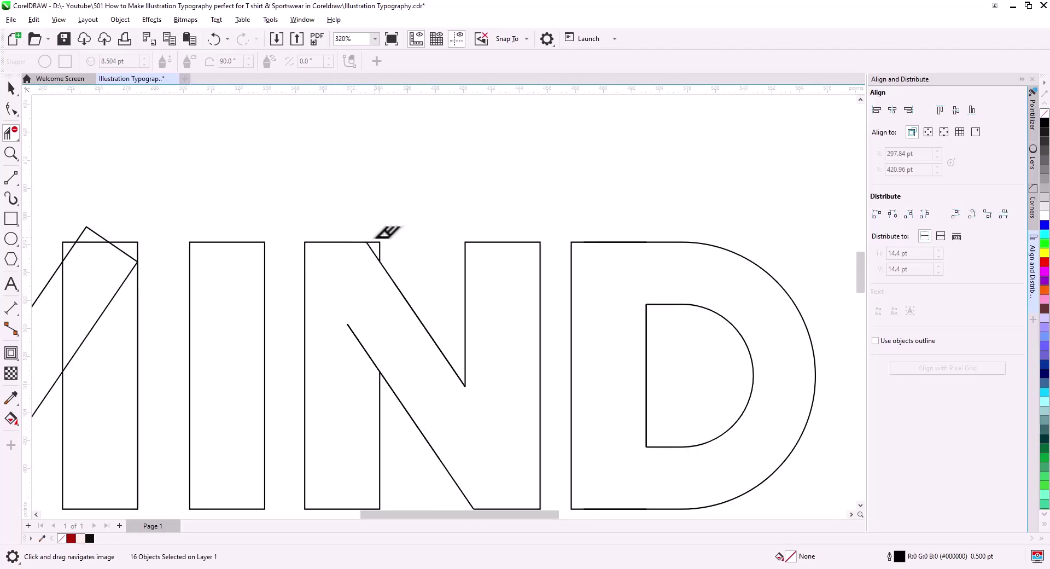
Step: Delete the overlapping and protruding segments of the M's diagonals and uprights with Virtual Segment Delete
{"action": "left_click_drag", "start_coordinate": [343, 417], "coordinate": [700, 363]}
{"action": "left_click", "coordinate": [435, 180]}
{"action": "left_click", "coordinate": [418, 195]}
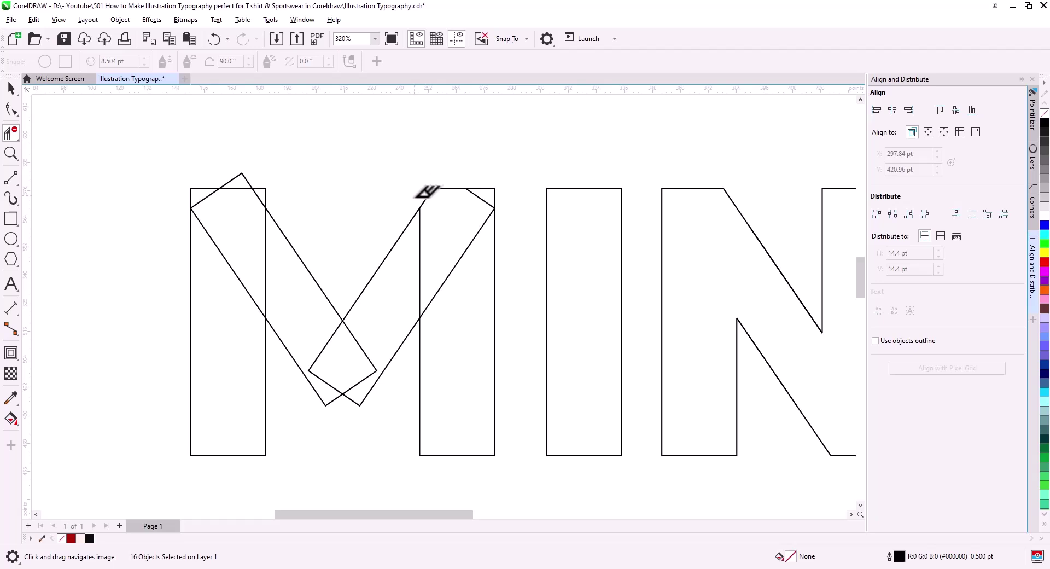
{"action": "left_click_drag", "start_coordinate": [416, 241], "coordinate": [452, 296]}
{"action": "left_click", "coordinate": [265, 240]}
{"action": "left_click_drag", "start_coordinate": [260, 182], "coordinate": [274, 196]}
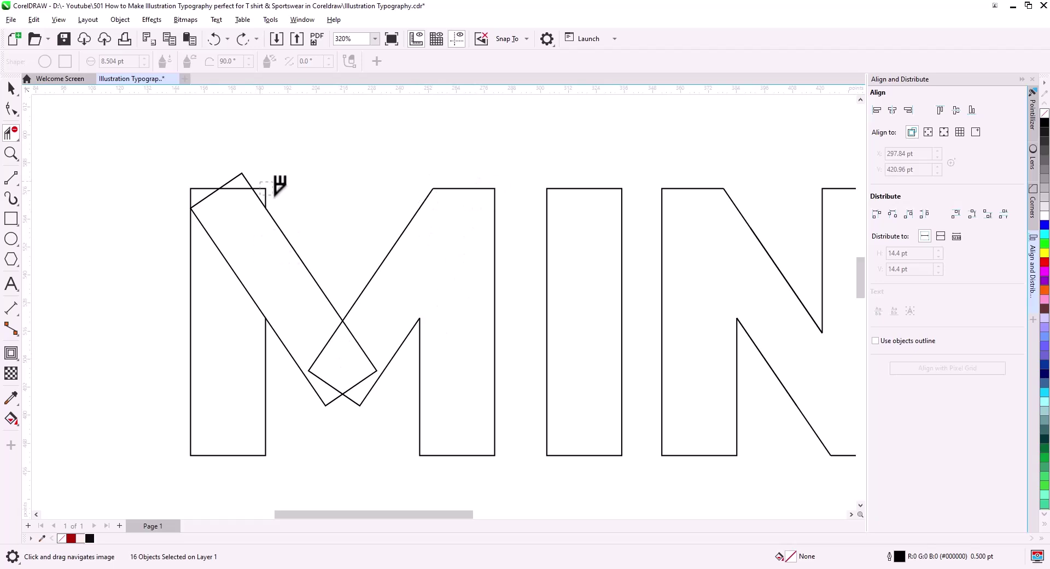
{"action": "left_click", "coordinate": [209, 194]}
{"action": "scroll", "coordinate": [326, 401], "scroll_direction": "up", "scroll_amount": 4}
{"action": "left_click_drag", "start_coordinate": [322, 377], "coordinate": [391, 328]}
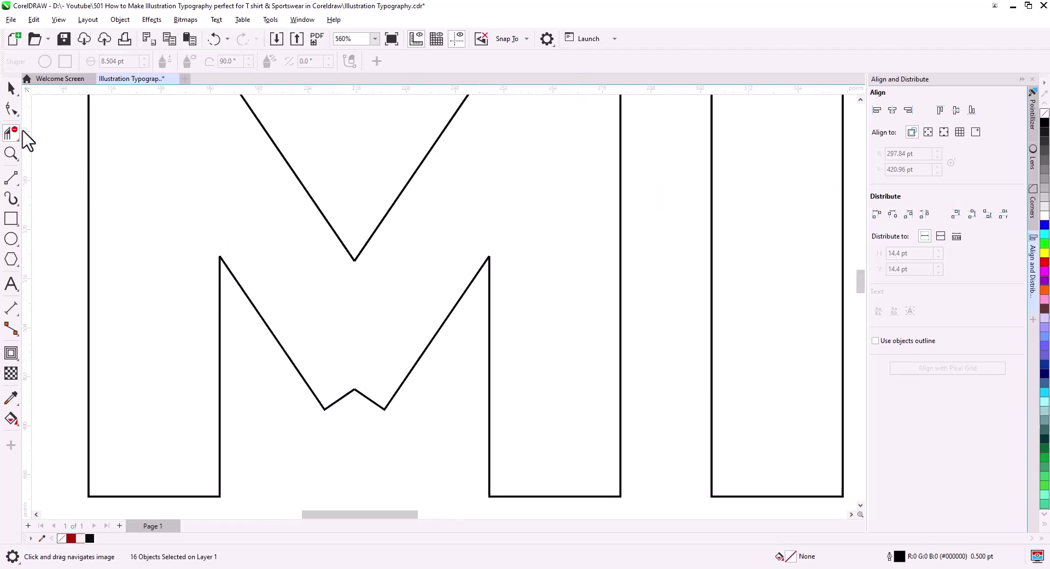
Step: Draw a horizontal line between the two lower points of the M's centre and delete the notch segments above it
{"action": "left_click", "coordinate": [12, 177]}
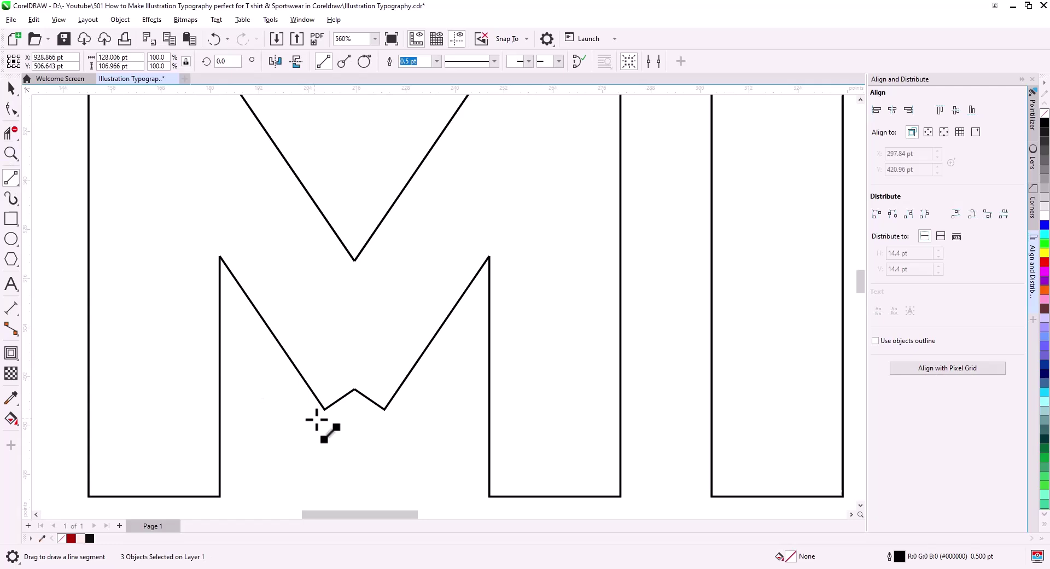
{"action": "left_click_drag", "start_coordinate": [324, 409], "coordinate": [384, 409]}
{"action": "left_click", "coordinate": [11, 133]}
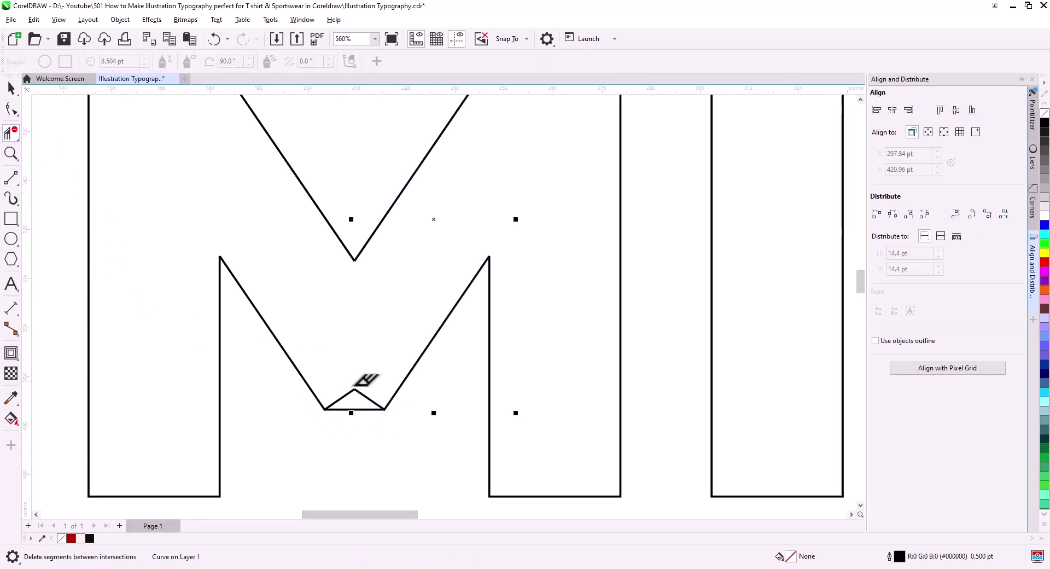
{"action": "left_click", "coordinate": [343, 397]}
{"action": "scroll", "coordinate": [350, 347], "scroll_direction": "down", "scroll_amount": 4}
{"action": "key", "text": "space"}
{"action": "key", "text": "Escape"}
Step: Smart Fill the letters D, N, I and M with the crimson fill and a black hairline outline
{"action": "scroll", "coordinate": [632, 357], "scroll_direction": "up", "scroll_amount": 3}
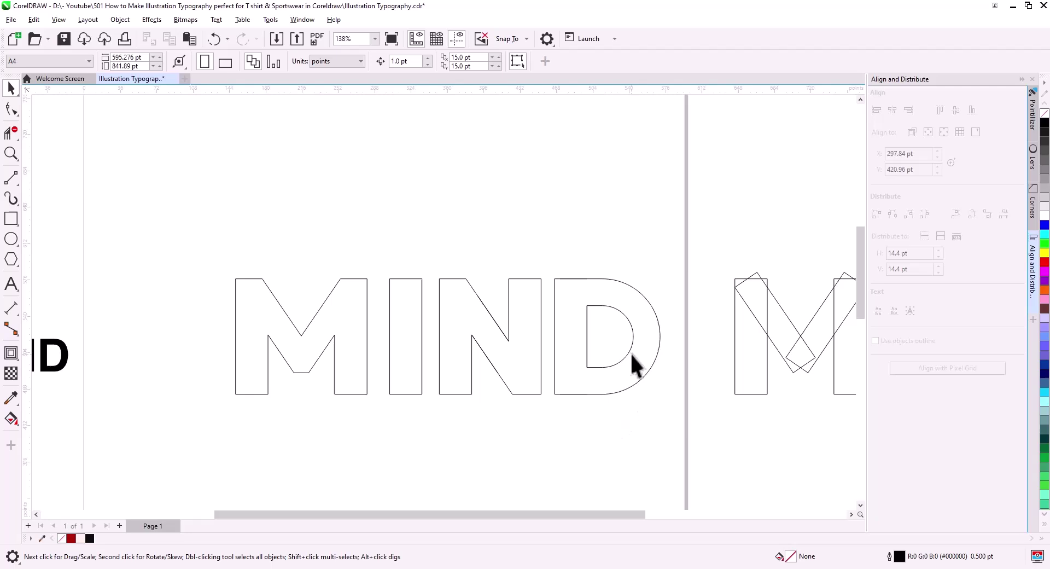
{"action": "left_click_drag", "start_coordinate": [639, 365], "coordinate": [624, 375]}
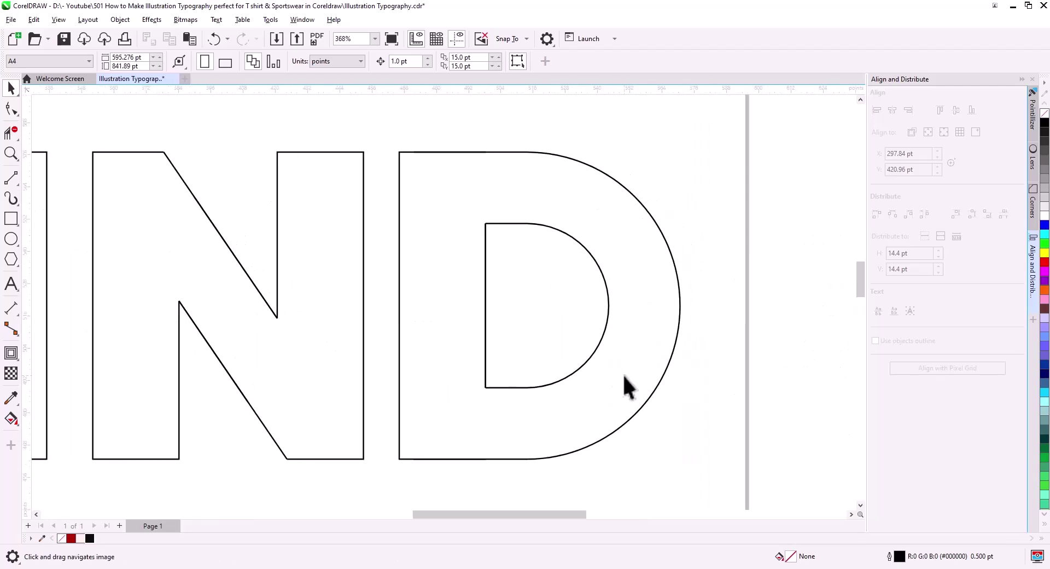
{"action": "left_click", "coordinate": [11, 419]}
{"action": "left_click", "coordinate": [51, 438]}
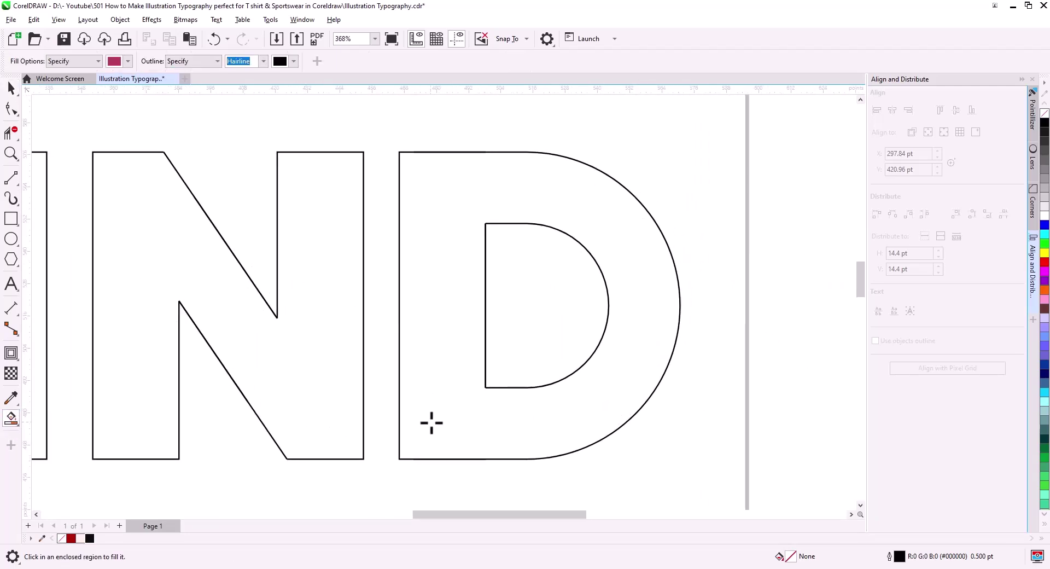
{"action": "left_click", "coordinate": [438, 422]}
{"action": "scroll", "coordinate": [348, 420], "scroll_direction": "down", "scroll_amount": 3}
{"action": "scroll", "coordinate": [383, 432], "scroll_direction": "up", "scroll_amount": 2}
{"action": "left_click", "coordinate": [452, 374]}
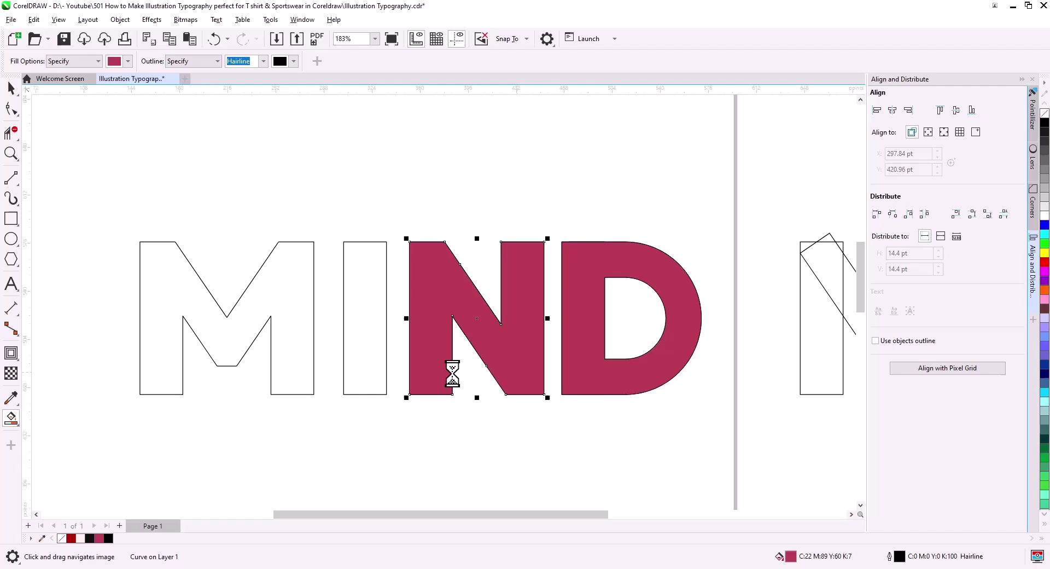
{"action": "left_click", "coordinate": [370, 347]}
{"action": "left_click", "coordinate": [240, 355]}
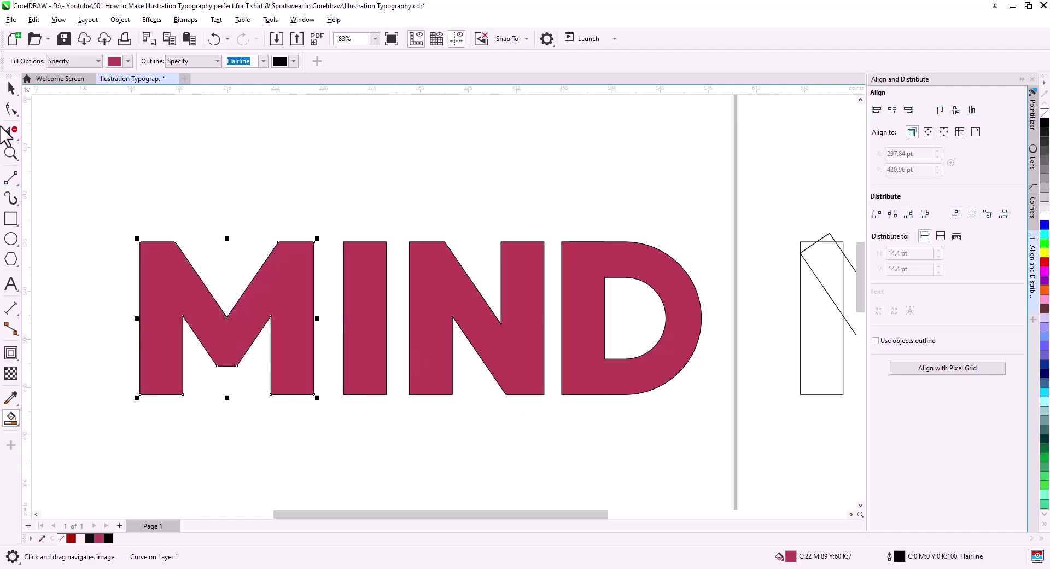
{"action": "left_click", "coordinate": [8, 91]}
{"action": "scroll", "coordinate": [271, 280], "scroll_direction": "down", "scroll_amount": 1}
{"action": "left_click_drag", "start_coordinate": [319, 365], "coordinate": [368, 287]}
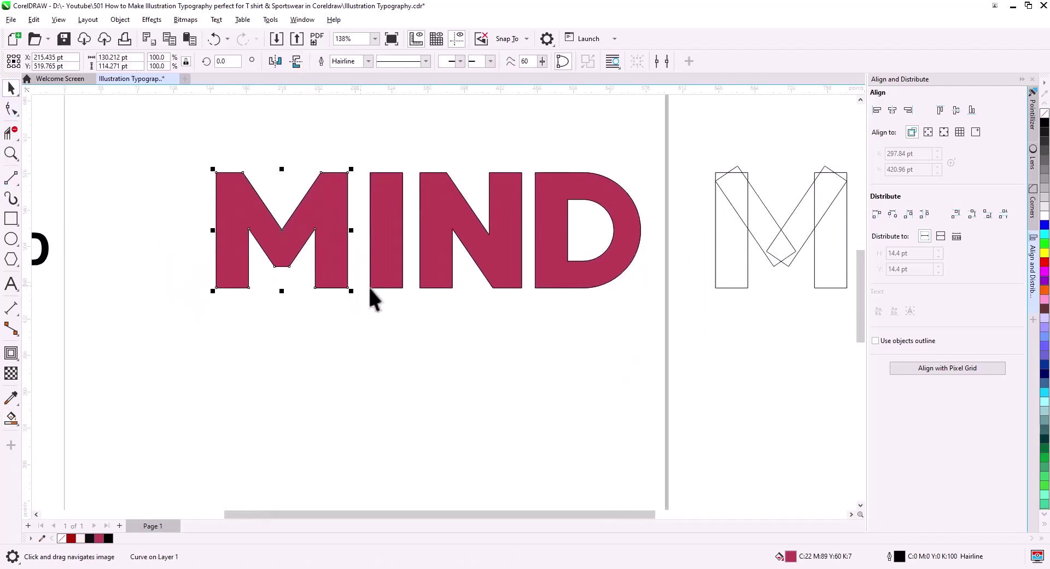
Step: Move the four crimson-filled letters of MIND straight down, clear of the construction outlines
{"action": "left_click", "coordinate": [393, 273], "text": "shift"}
{"action": "left_click", "coordinate": [471, 265], "text": "shift"}
{"action": "left_click", "coordinate": [557, 236], "text": "shift"}
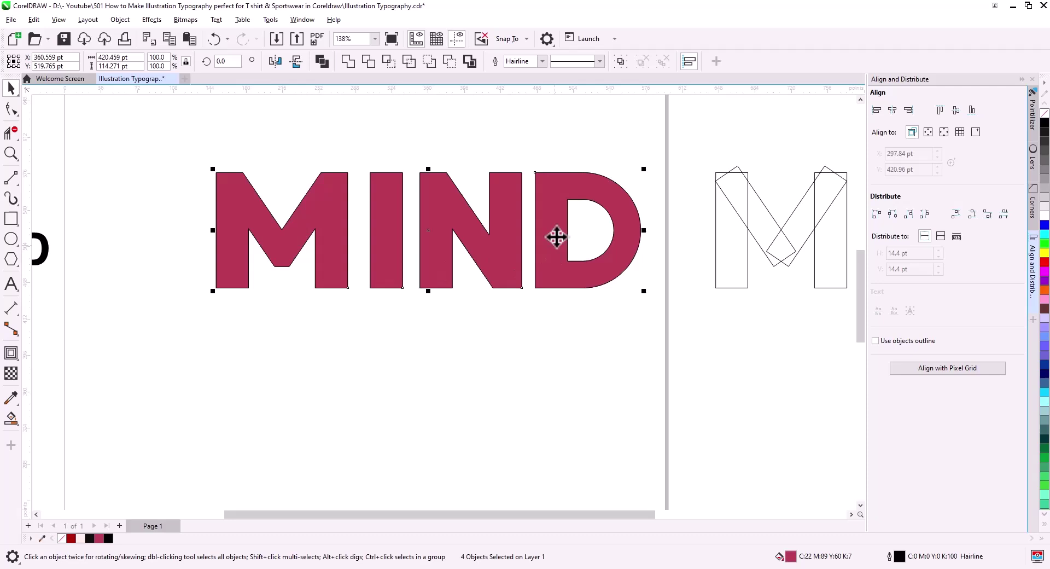
{"action": "left_click_drag", "start_coordinate": [559, 225], "coordinate": [558, 425]}
Step: Delete the leftover MIND construction outlines and move the filled letters up into the cleared area
{"action": "left_click", "coordinate": [181, 150]}
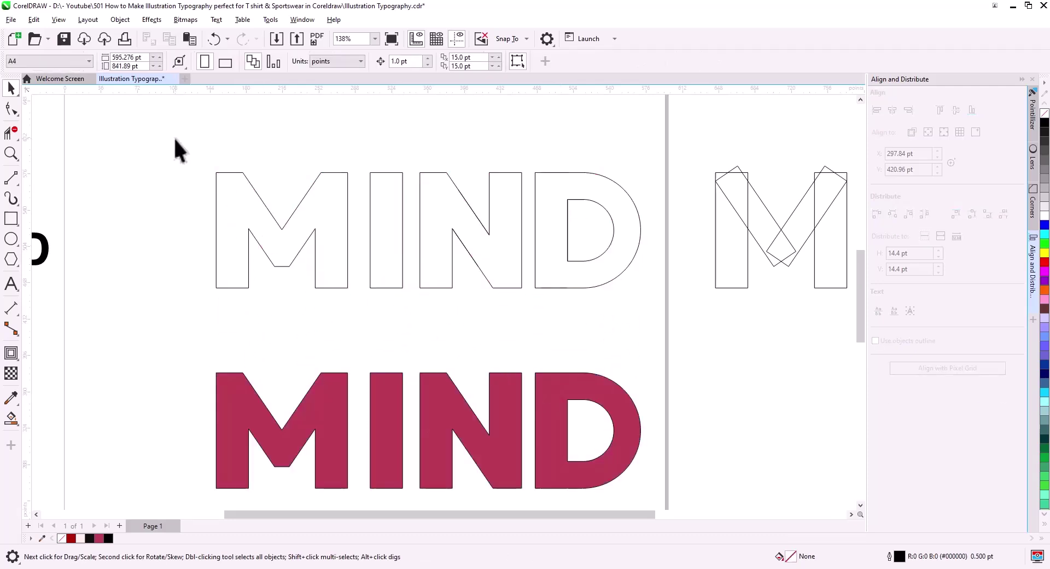
{"action": "left_click_drag", "start_coordinate": [175, 138], "coordinate": [642, 307]}
{"action": "key", "text": "Delete"}
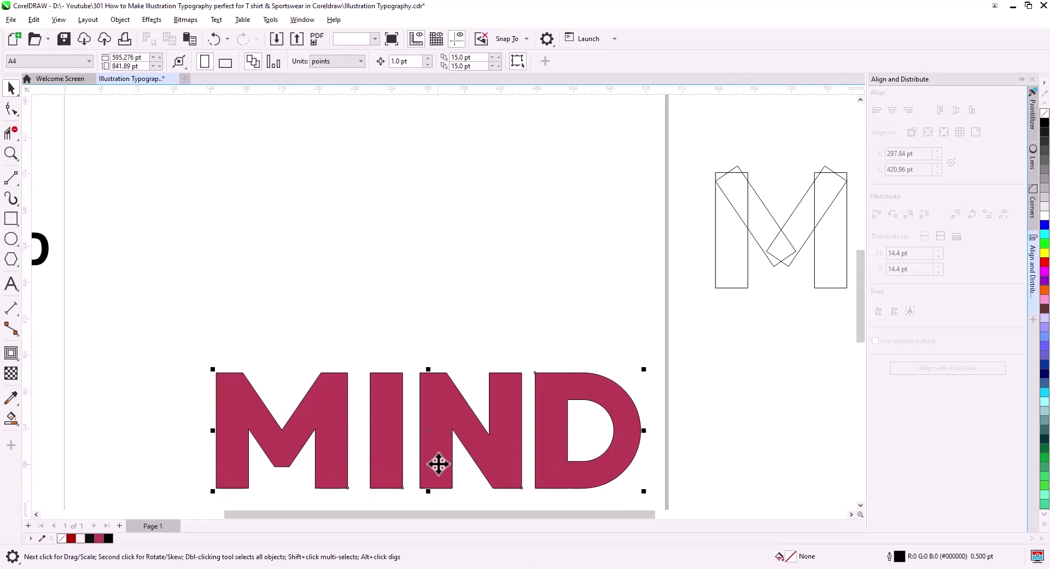
{"action": "left_click_drag", "start_coordinate": [438, 462], "coordinate": [372, 274]}
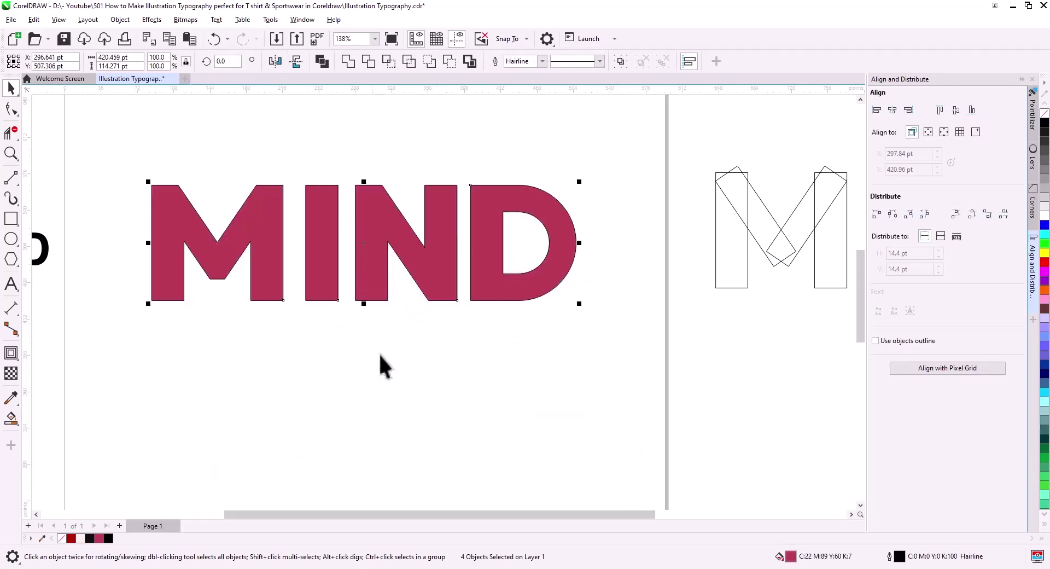
{"action": "left_click", "coordinate": [360, 343]}
Step: Raise the letter I above the line of the other letters and copy its width value
{"action": "left_click_drag", "start_coordinate": [324, 271], "coordinate": [323, 254]}
{"action": "left_click", "coordinate": [323, 346]}
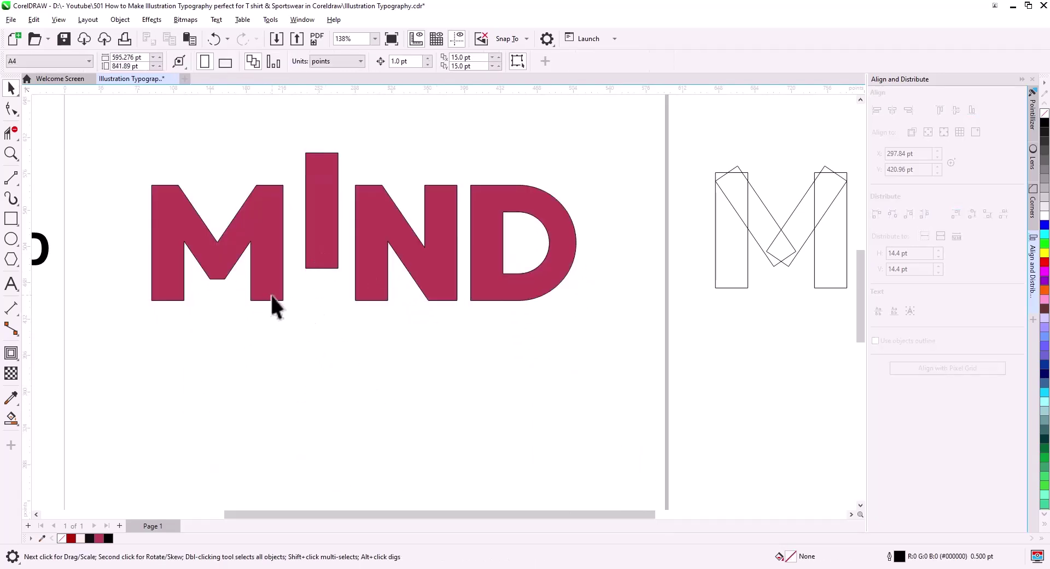
{"action": "left_click", "coordinate": [308, 262]}
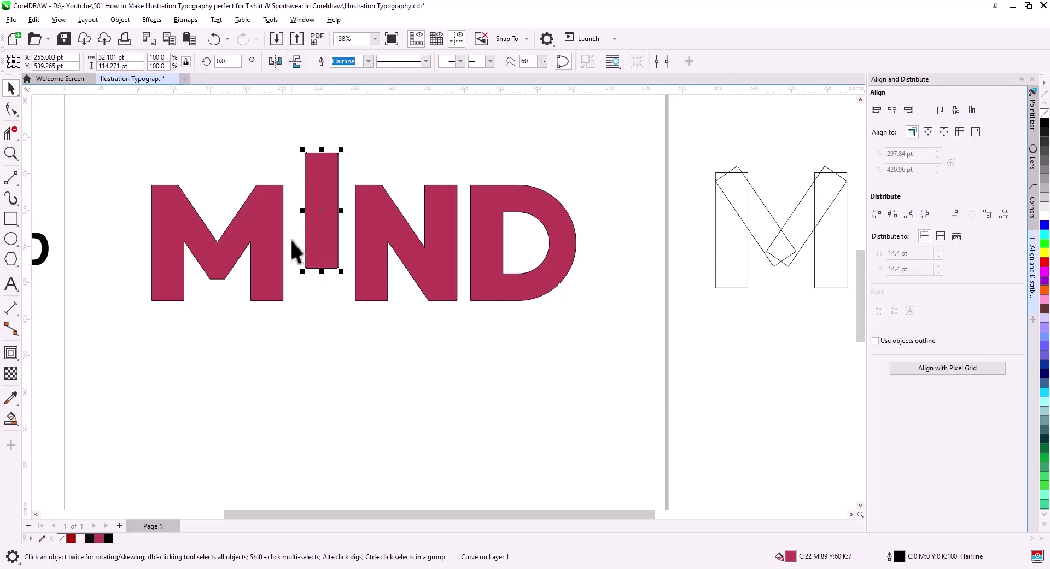
{"action": "right_click", "coordinate": [109, 58]}
{"action": "left_click", "coordinate": [131, 96]}
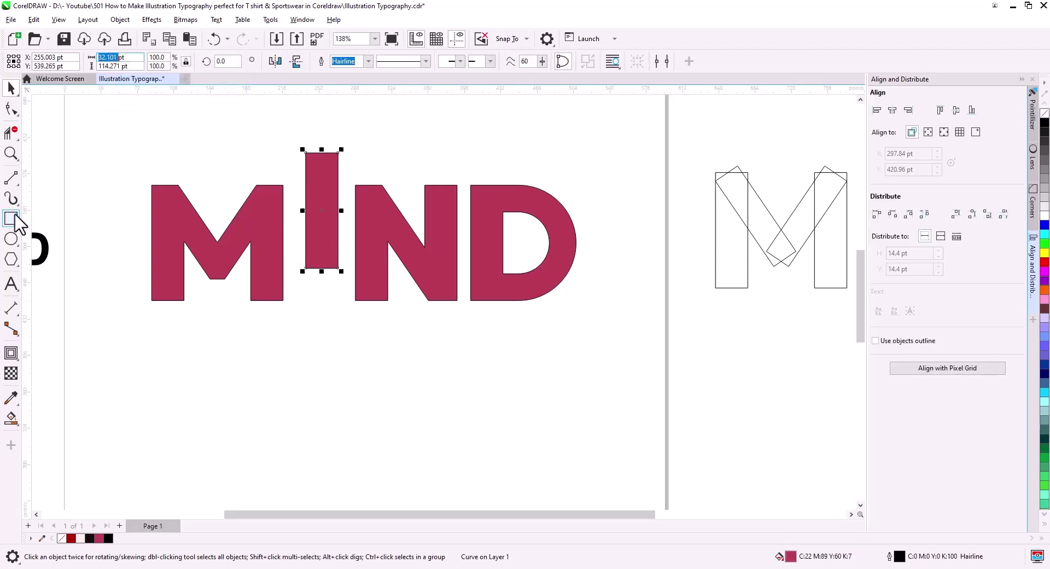
Step: Draw a circle below the raised I and set its diameter to 32.101 pt
{"action": "left_click", "coordinate": [11, 239]}
{"action": "left_click_drag", "start_coordinate": [292, 302], "coordinate": [335, 345]}
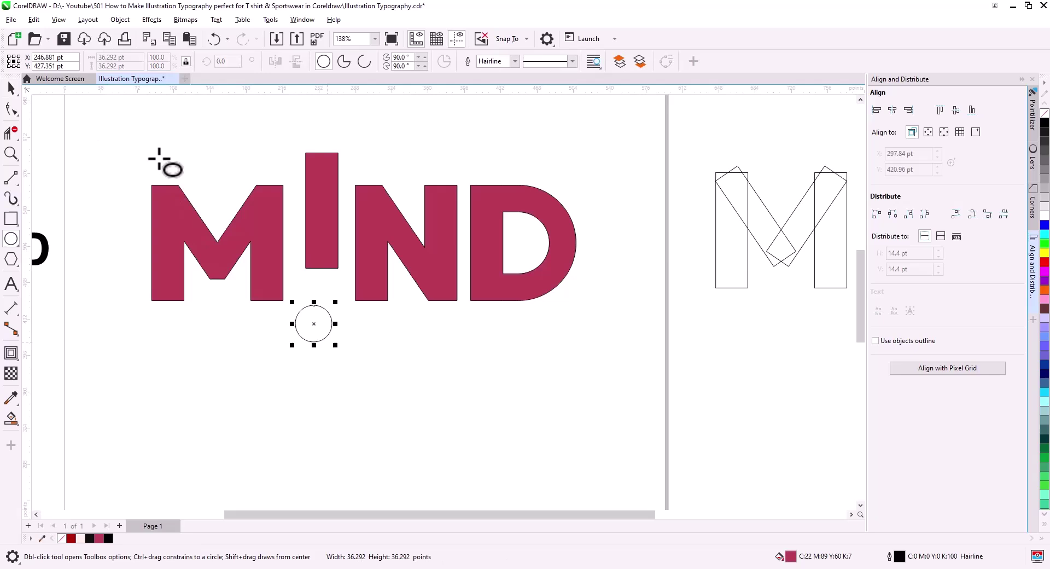
{"action": "right_click", "coordinate": [105, 57]}
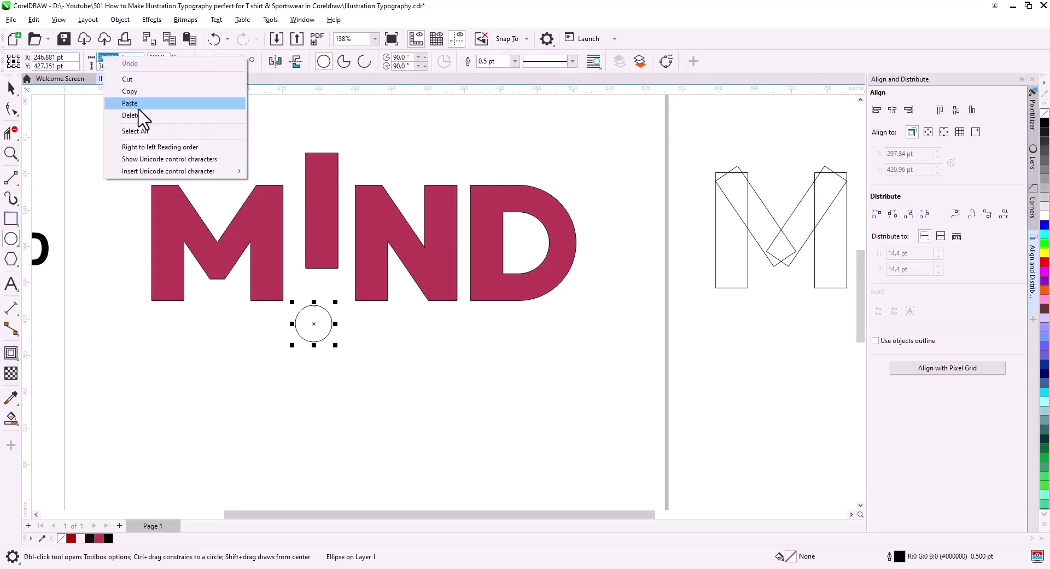
{"action": "left_click", "coordinate": [143, 104]}
{"action": "key", "text": "Return"}
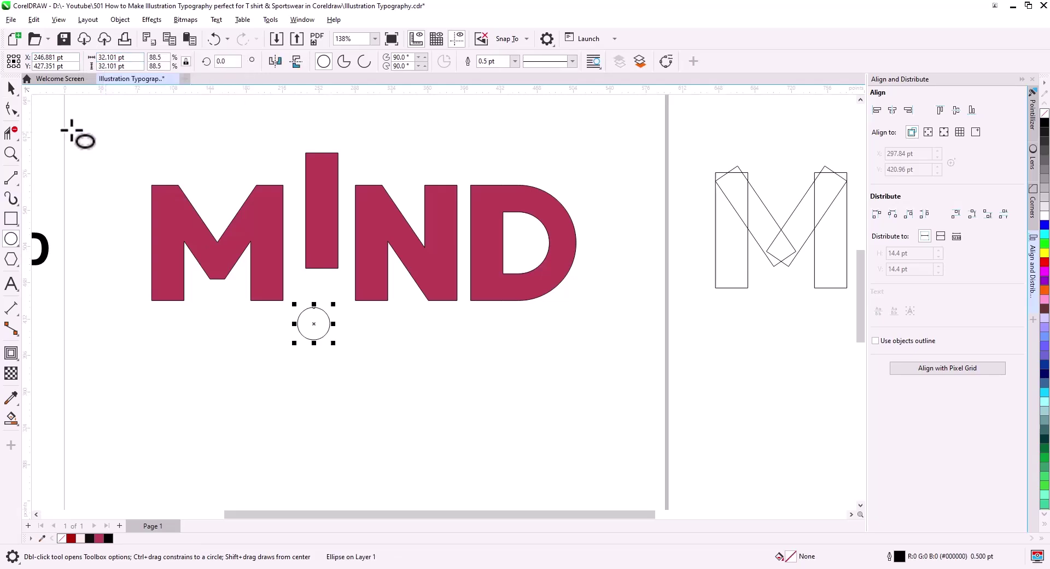
Step: Centre the circle horizontally with the I and move it up close to the letters' baseline
{"action": "left_click", "coordinate": [12, 91]}
{"action": "left_click", "coordinate": [319, 228], "text": "shift"}
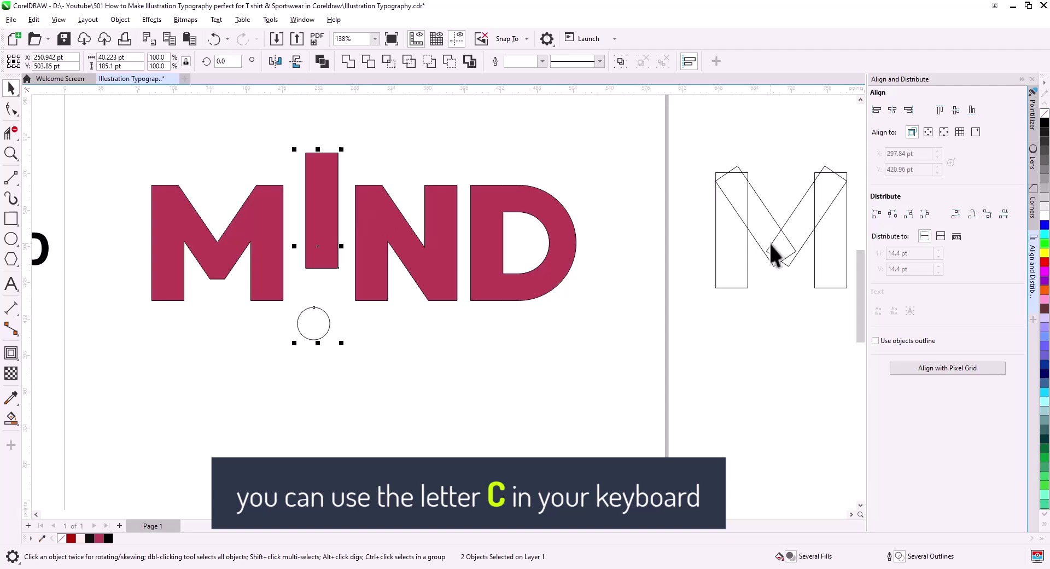
{"action": "left_click", "coordinate": [893, 110]}
{"action": "left_click", "coordinate": [372, 345]}
{"action": "left_click_drag", "start_coordinate": [329, 324], "coordinate": [371, 403]}
Step: Lower the I to just above the circle and stretch its top far above the other letters
{"action": "scroll", "coordinate": [330, 335], "scroll_direction": "up", "scroll_amount": 1}
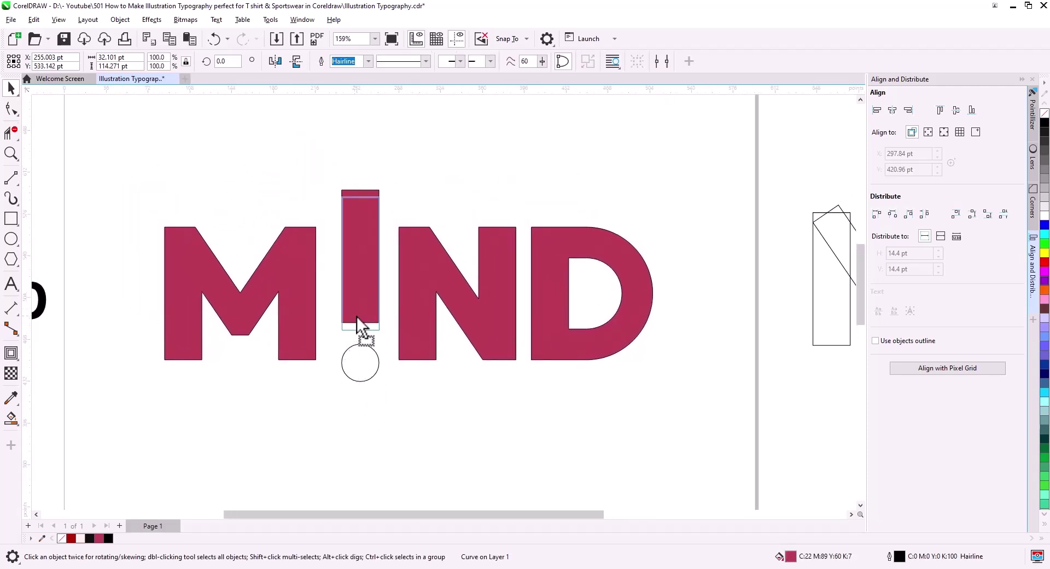
{"action": "left_click", "coordinate": [356, 320]}
{"action": "scroll", "coordinate": [367, 369], "scroll_direction": "down", "scroll_amount": 2}
{"action": "left_click_drag", "start_coordinate": [361, 316], "coordinate": [368, 373]}
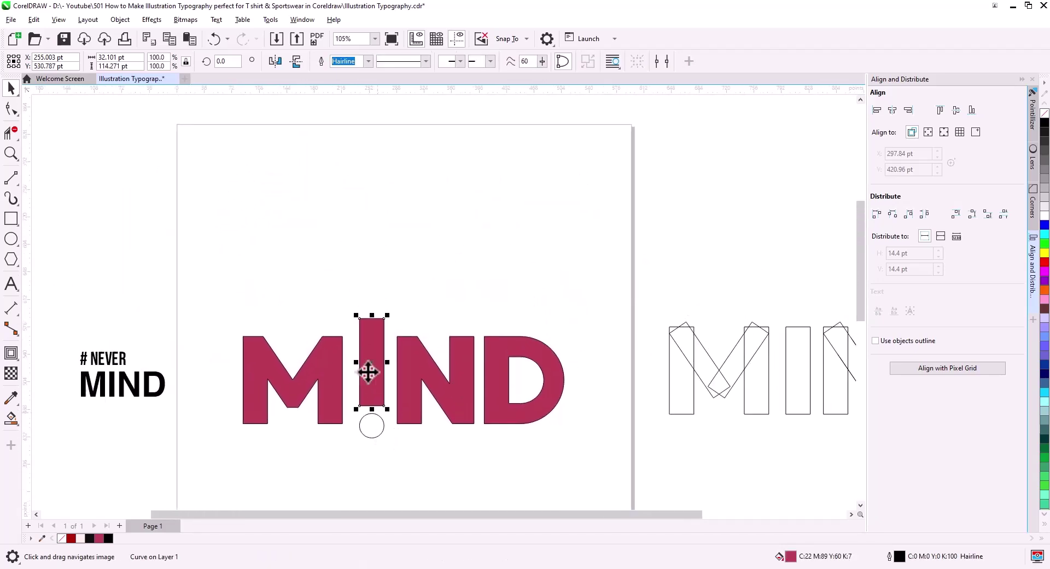
{"action": "left_click_drag", "start_coordinate": [372, 314], "coordinate": [377, 210]}
{"action": "left_click", "coordinate": [448, 293]}
Step: Draw a diagonal line through the D's lower-left corner, about 98 pt wide and 153 pt high, extending past the letter at both ends
{"action": "scroll", "coordinate": [537, 394], "scroll_direction": "up", "scroll_amount": 6}
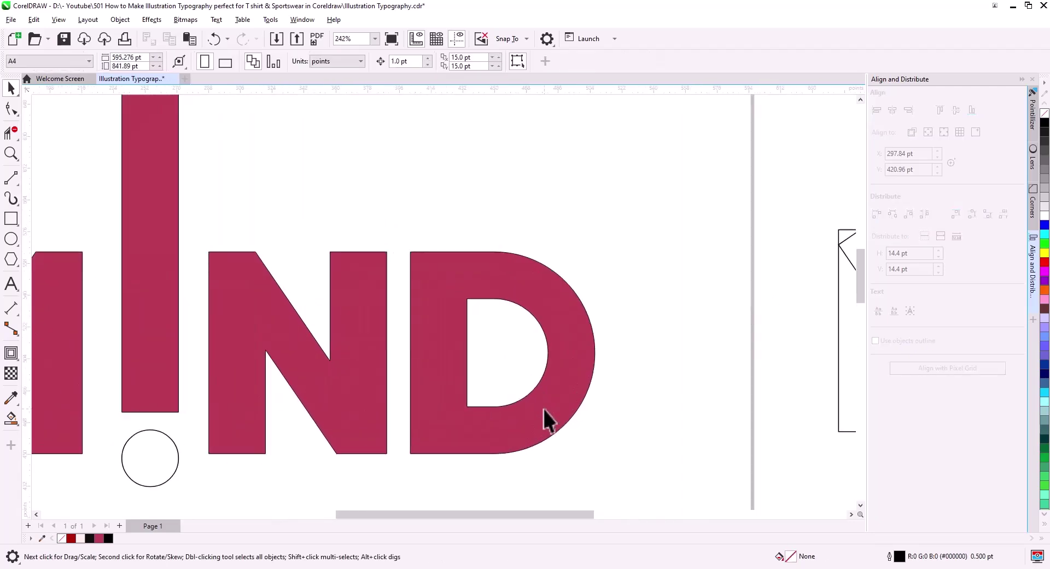
{"action": "left_click_drag", "start_coordinate": [541, 434], "coordinate": [481, 389]}
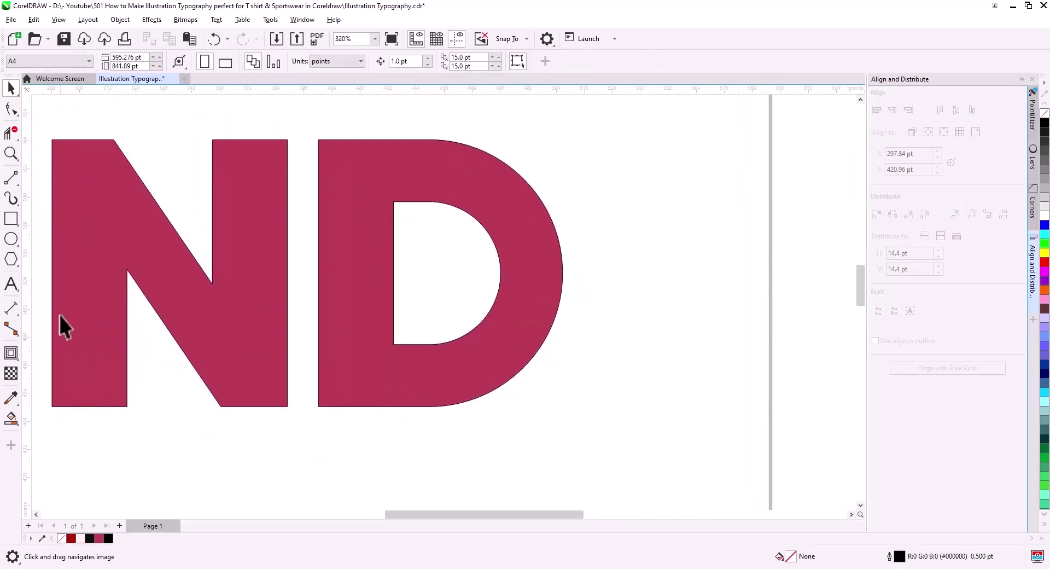
{"action": "left_click", "coordinate": [11, 178]}
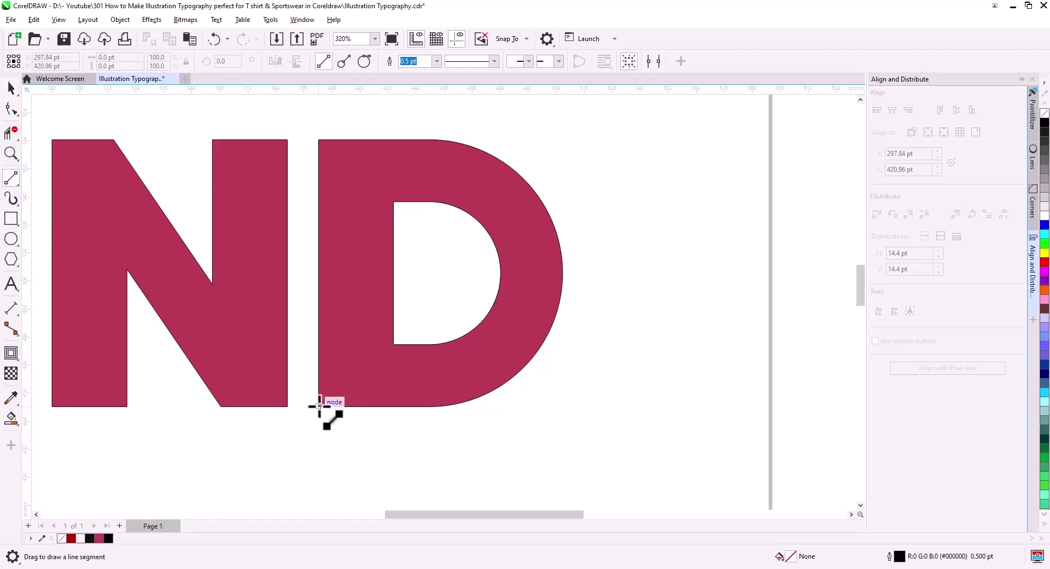
{"action": "left_click_drag", "start_coordinate": [319, 405], "coordinate": [513, 102]}
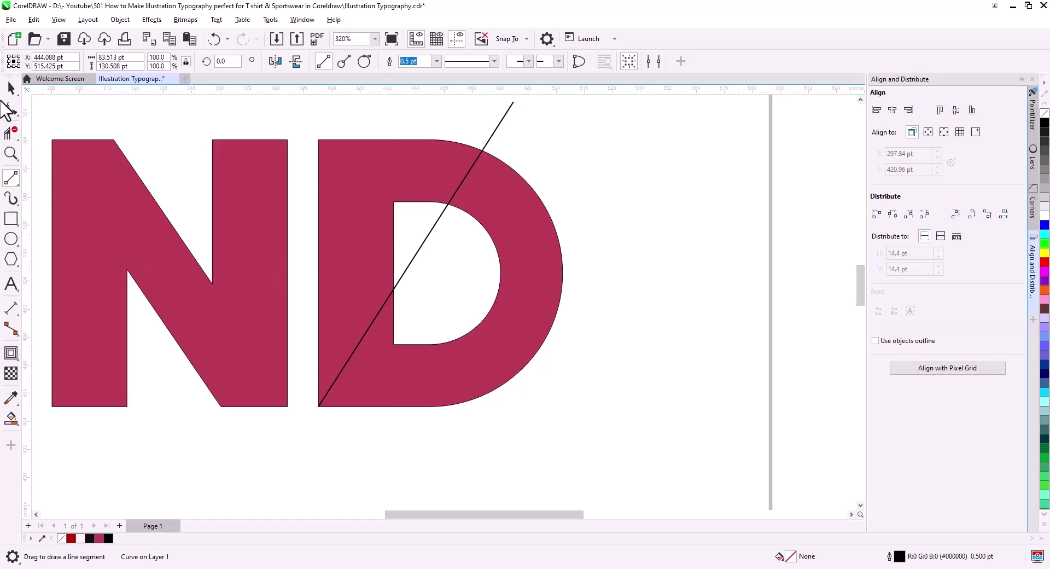
{"action": "left_click", "coordinate": [8, 107]}
{"action": "key", "text": "space"}
{"action": "left_click_drag", "start_coordinate": [314, 410], "coordinate": [270, 464]}
{"action": "left_click_drag", "start_coordinate": [112, 427], "coordinate": [145, 429]}
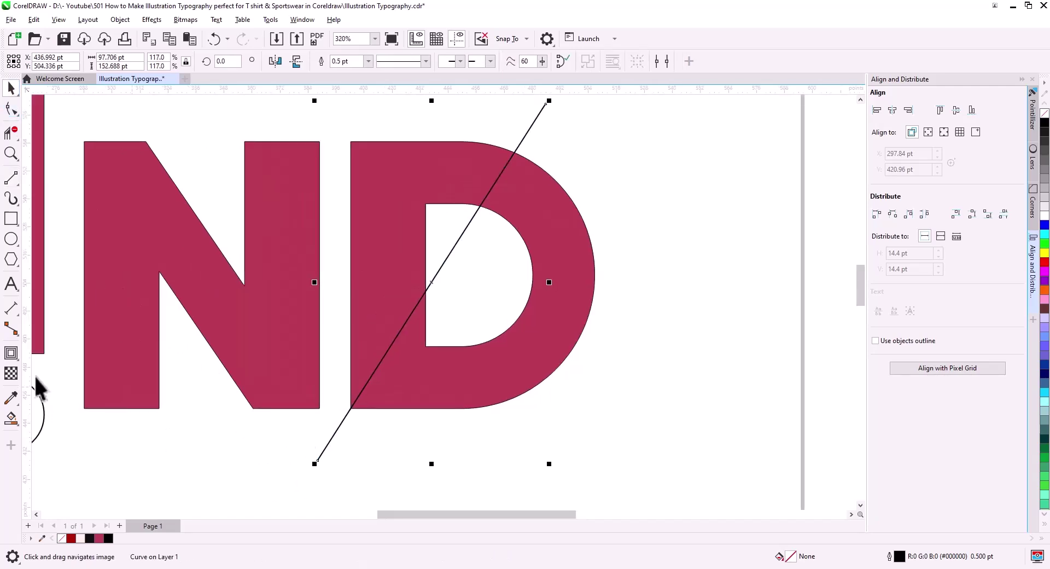
Step: Smart Fill the part of the D below the diagonal line with green C69 M1 Y55 K0
{"action": "left_click", "coordinate": [16, 428]}
{"action": "left_click", "coordinate": [60, 453]}
{"action": "left_click", "coordinate": [128, 61]}
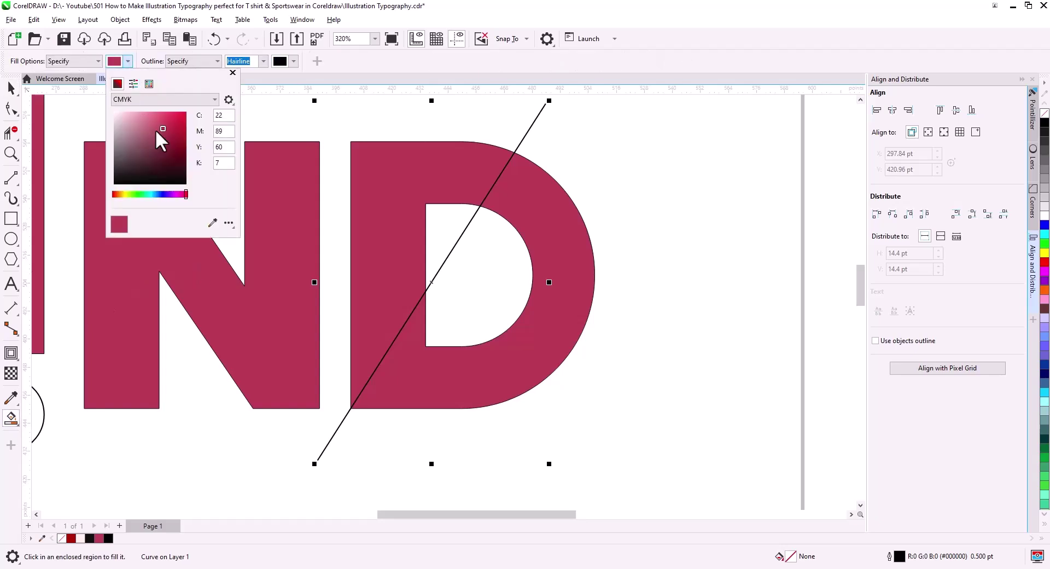
{"action": "left_click", "coordinate": [146, 194]}
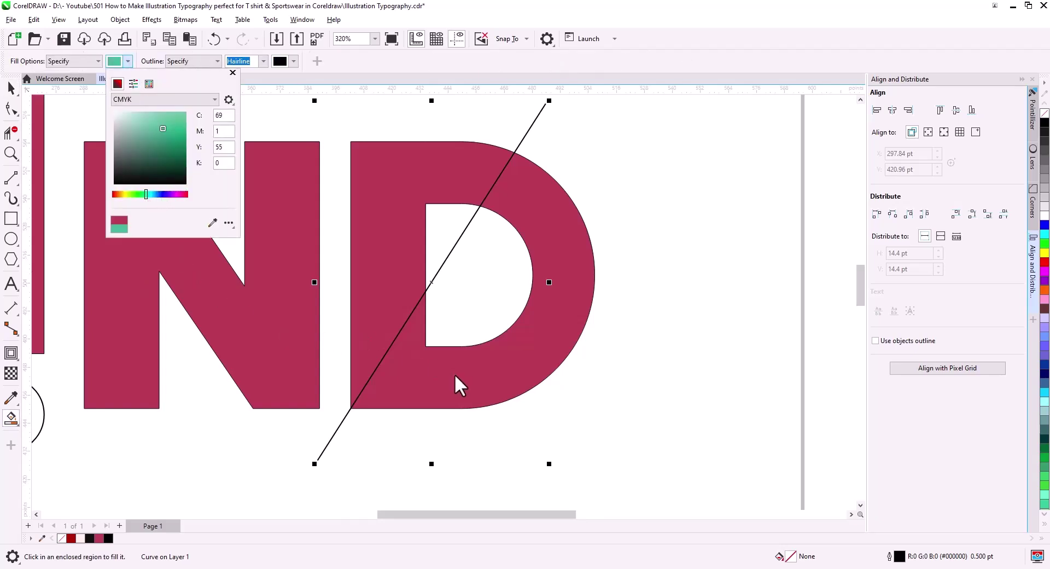
{"action": "left_click", "coordinate": [454, 388]}
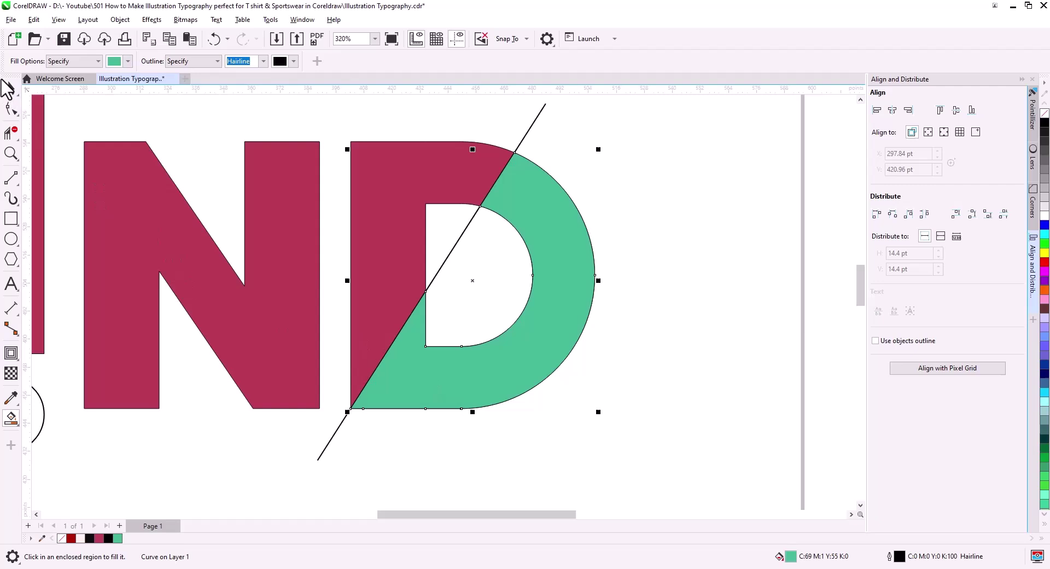
{"action": "left_click", "coordinate": [9, 86]}
Step: Set the diagonal line's outline width to 1.0 pt
{"action": "left_click", "coordinate": [383, 438]}
{"action": "scroll", "coordinate": [383, 438], "scroll_direction": "up", "scroll_amount": 2}
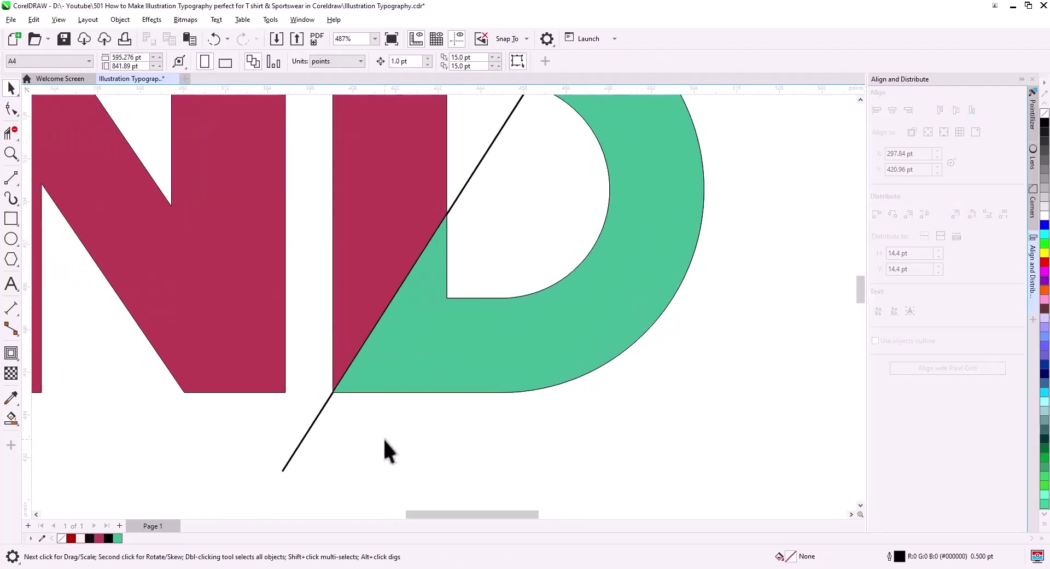
{"action": "left_click", "coordinate": [311, 424]}
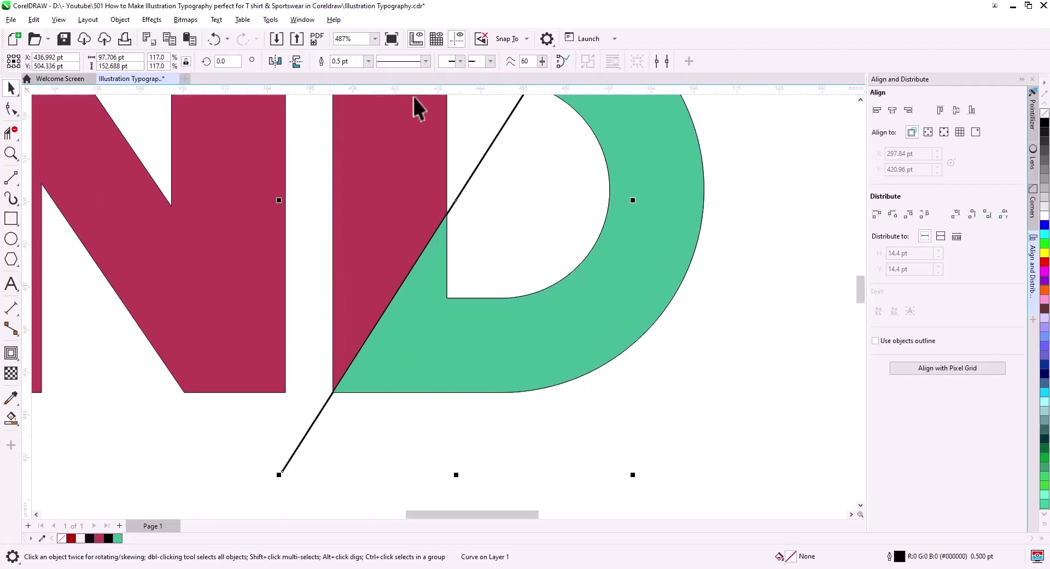
{"action": "left_click", "coordinate": [369, 61]}
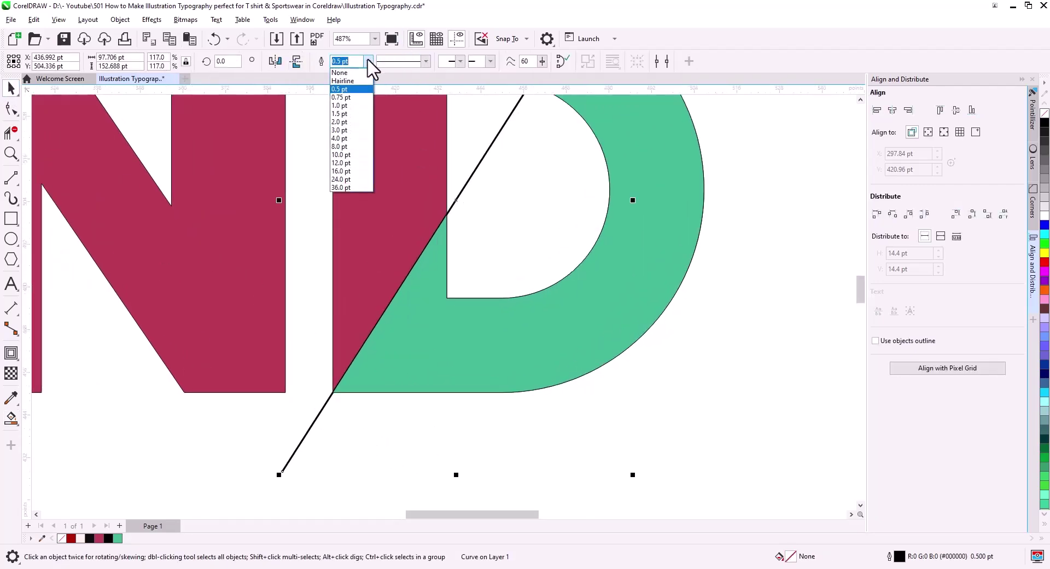
{"action": "left_click", "coordinate": [358, 106]}
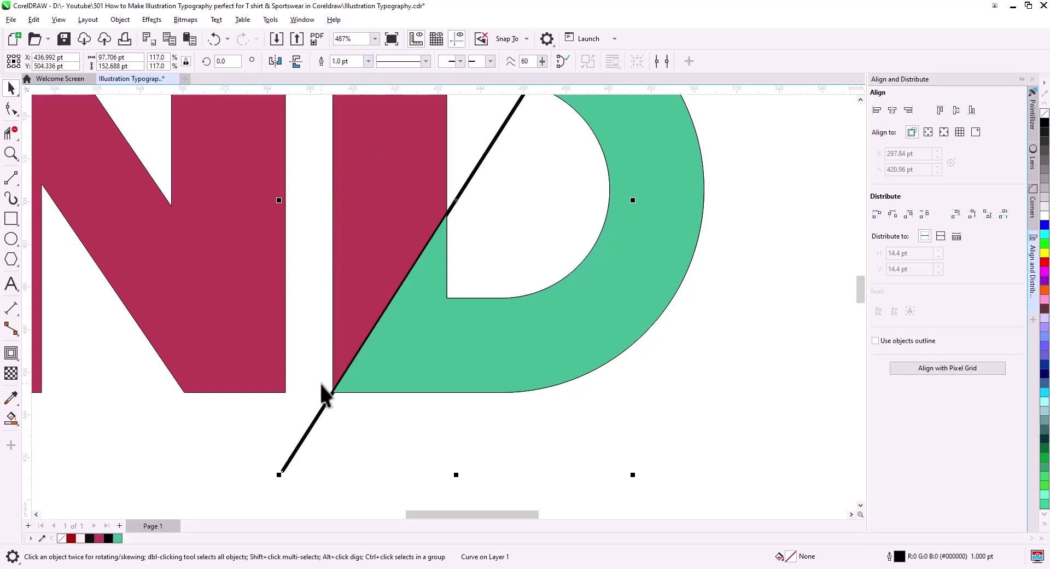
Step: Copy the diagonal line about 1.7 pt to the right and repeat the duplicate until parallel lines cover the green part of the D
{"action": "left_click_drag", "start_coordinate": [324, 411], "coordinate": [330, 413]}
{"action": "left_click", "coordinate": [361, 438]}
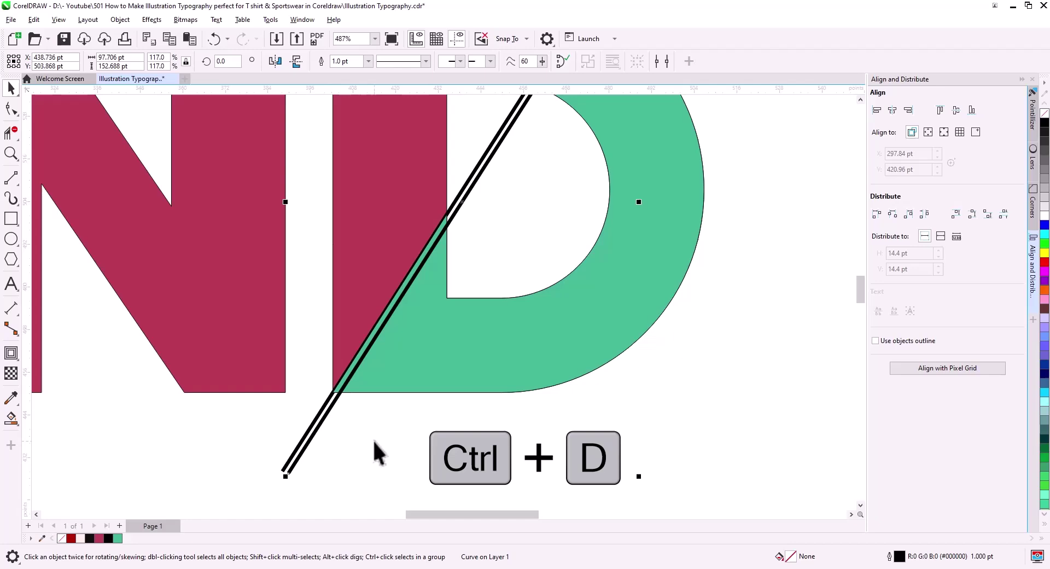
{"action": "key", "text": "ctrl+d"}
{"action": "key", "text": "ctrl+d"}
{"action": "key", "text": "ctrl+d"}
{"action": "key", "text": "ctrl+d"}
{"action": "key", "text": "ctrl+d"}
{"action": "key", "text": "ctrl+d"}
{"action": "key", "text": "ctrl+d"}
{"action": "key", "text": "ctrl+d"}
{"action": "key", "text": "ctrl+d"}
{"action": "key", "text": "ctrl+d"}
{"action": "key", "text": "ctrl+d"}
{"action": "key", "text": "ctrl+d"}
{"action": "key", "text": "ctrl+d"}
{"action": "key", "text": "ctrl+d"}
{"action": "key", "text": "ctrl+d"}
{"action": "key", "text": "ctrl+d"}
{"action": "key", "text": "ctrl+d"}
{"action": "key", "text": "ctrl+d"}
{"action": "key", "text": "ctrl+d"}
{"action": "key", "text": "ctrl+d"}
{"action": "key", "text": "ctrl+d"}
{"action": "scroll", "coordinate": [380, 452], "scroll_direction": "down", "scroll_amount": 2}
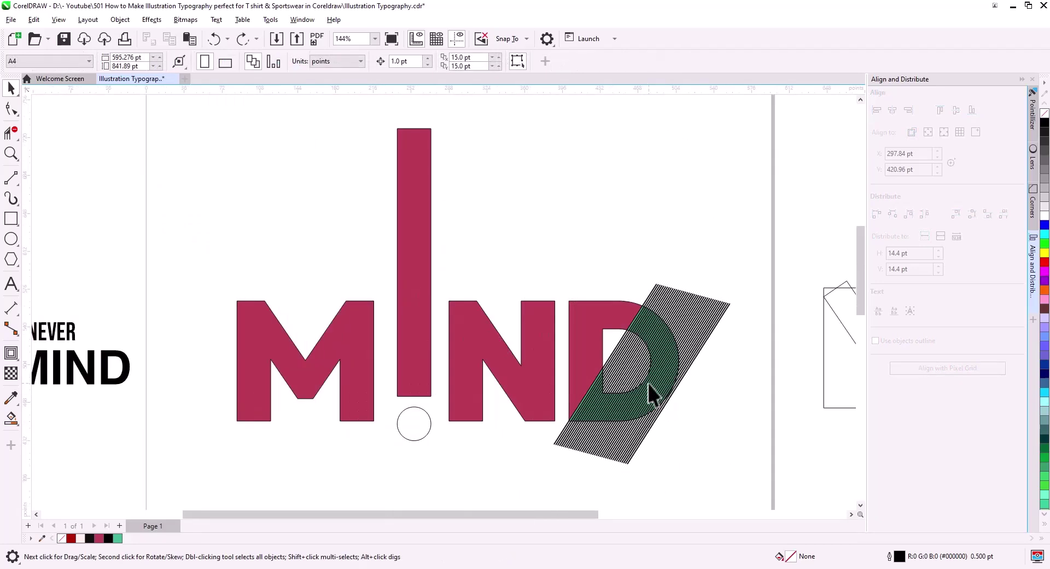
Step: Duplicate the crimson M, N and D and place the copies directly above the originals
{"action": "left_click", "coordinate": [588, 311], "text": "shift"}
{"action": "left_click", "coordinate": [496, 350], "text": "shift"}
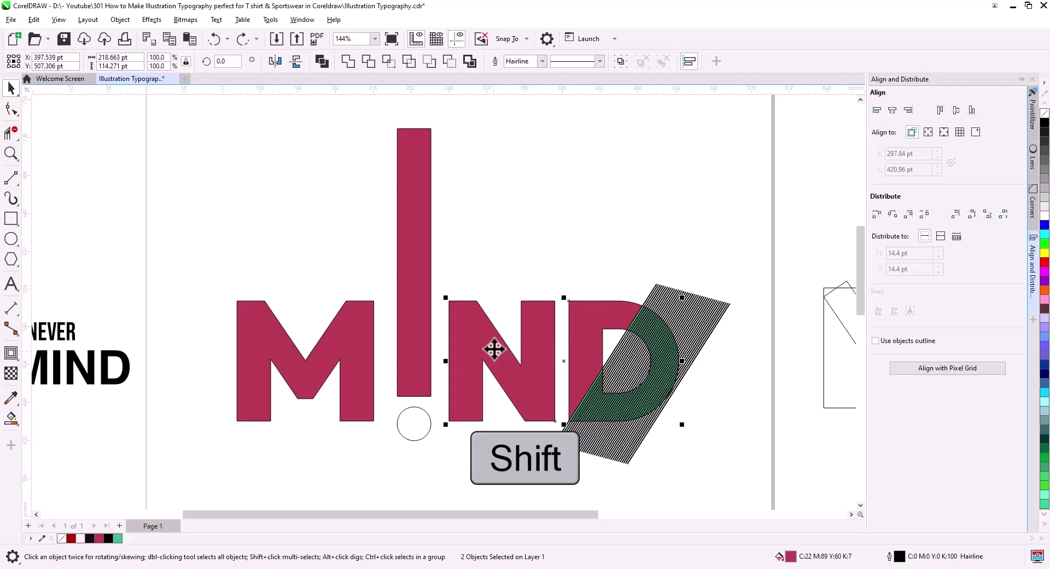
{"action": "left_click_drag", "start_coordinate": [358, 414], "coordinate": [345, 253]}
{"action": "left_click", "coordinate": [383, 279]}
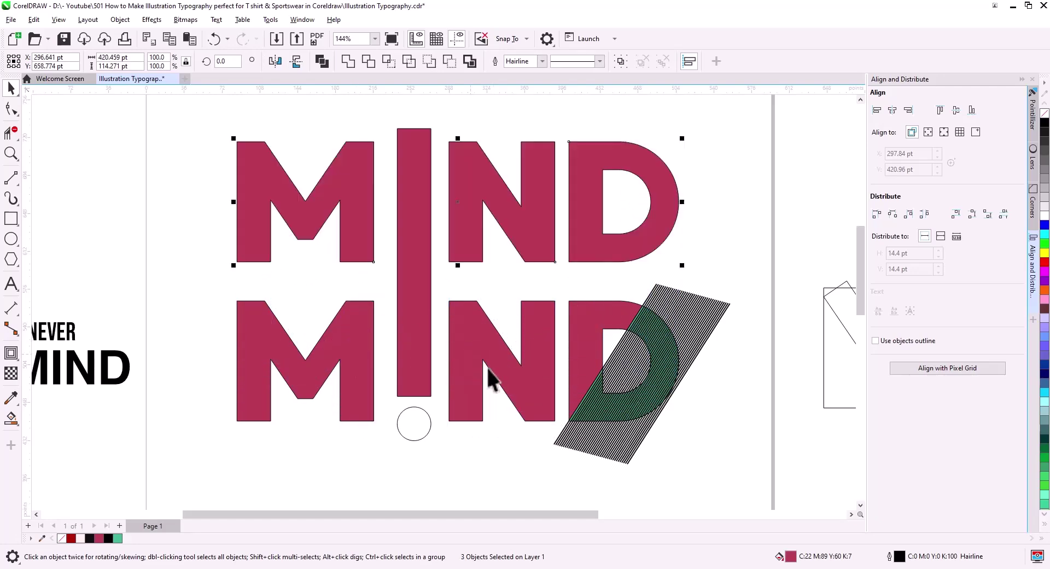
Step: Cut the crimson D along the first diagonal line using Back Minus Front
{"action": "left_click", "coordinate": [655, 435]}
{"action": "scroll", "coordinate": [629, 421], "scroll_direction": "up", "scroll_amount": 1}
{"action": "left_click_drag", "start_coordinate": [644, 434], "coordinate": [558, 407]}
{"action": "scroll", "coordinate": [479, 385], "scroll_direction": "up", "scroll_amount": 6}
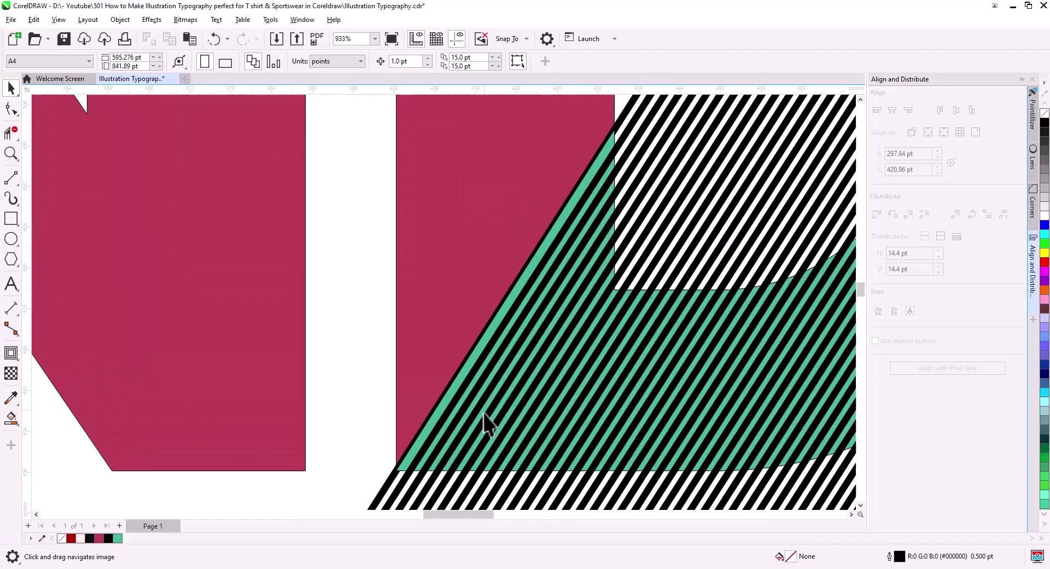
{"action": "left_click", "coordinate": [277, 211]}
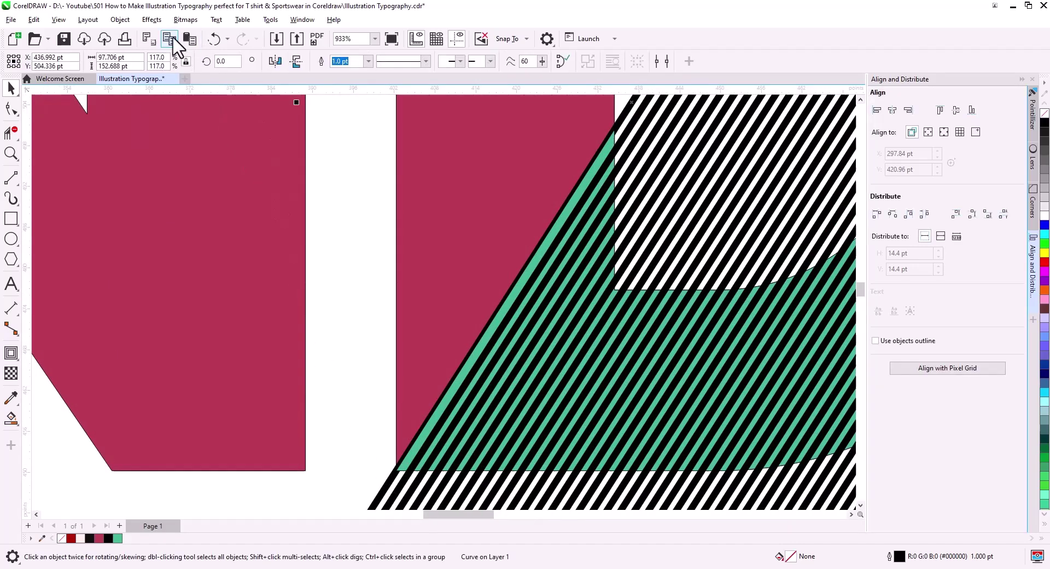
{"action": "left_click", "coordinate": [438, 192], "text": "shift"}
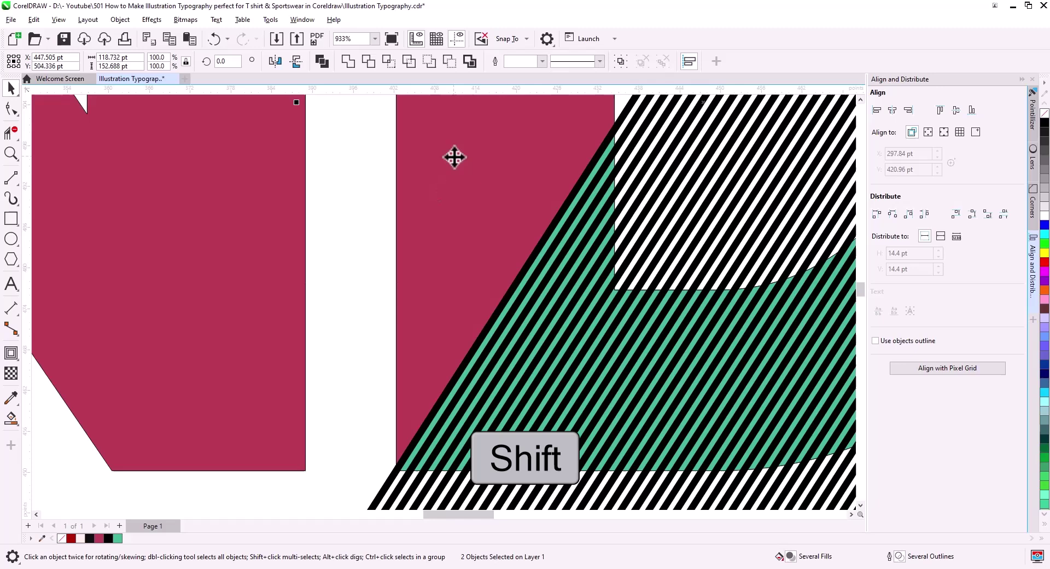
{"action": "left_click", "coordinate": [451, 62]}
{"action": "left_click", "coordinate": [370, 323]}
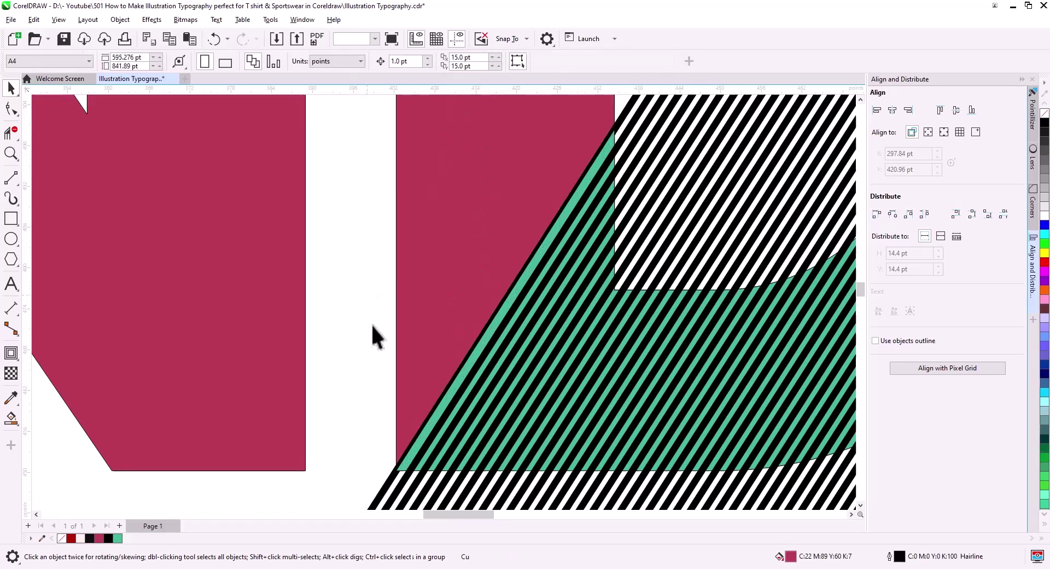
Step: Remove the green shape from the D and break the cut D curve apart
{"action": "left_click", "coordinate": [409, 469]}
{"action": "key", "text": "ctrl+z"}
{"action": "right_click", "coordinate": [429, 290]}
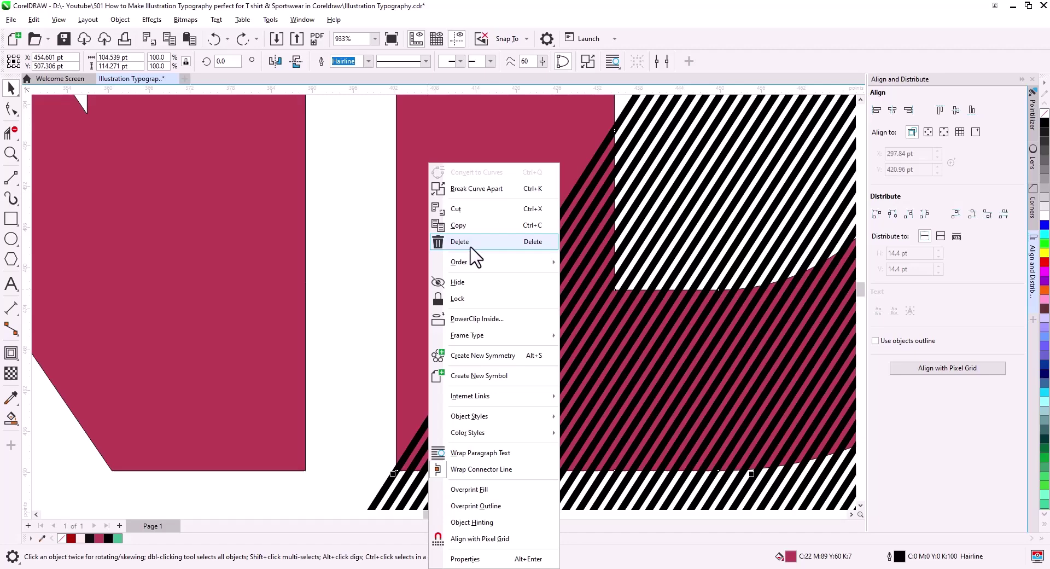
{"action": "left_click", "coordinate": [476, 189]}
{"action": "left_click_drag", "start_coordinate": [414, 315], "coordinate": [358, 278]}
{"action": "scroll", "coordinate": [420, 364], "scroll_direction": "down", "scroll_amount": 3}
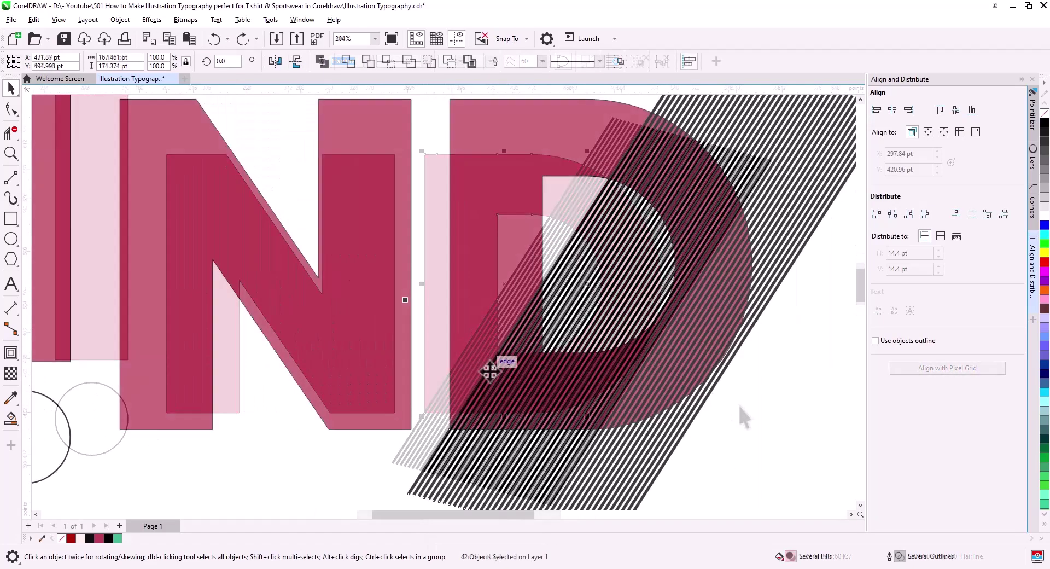
Step: Place the first diagonal line inside the cut-off section of the lower D using PowerClip
{"action": "scroll", "coordinate": [484, 377], "scroll_direction": "up", "scroll_amount": 4}
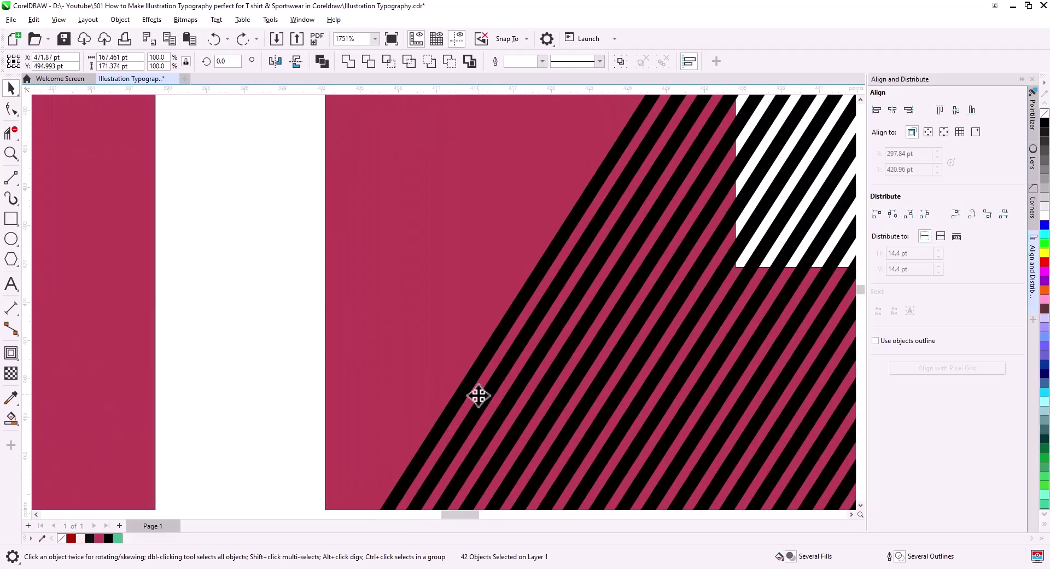
{"action": "left_click_drag", "start_coordinate": [486, 395], "coordinate": [552, 152]}
{"action": "scroll", "coordinate": [422, 358], "scroll_direction": "up", "scroll_amount": 2}
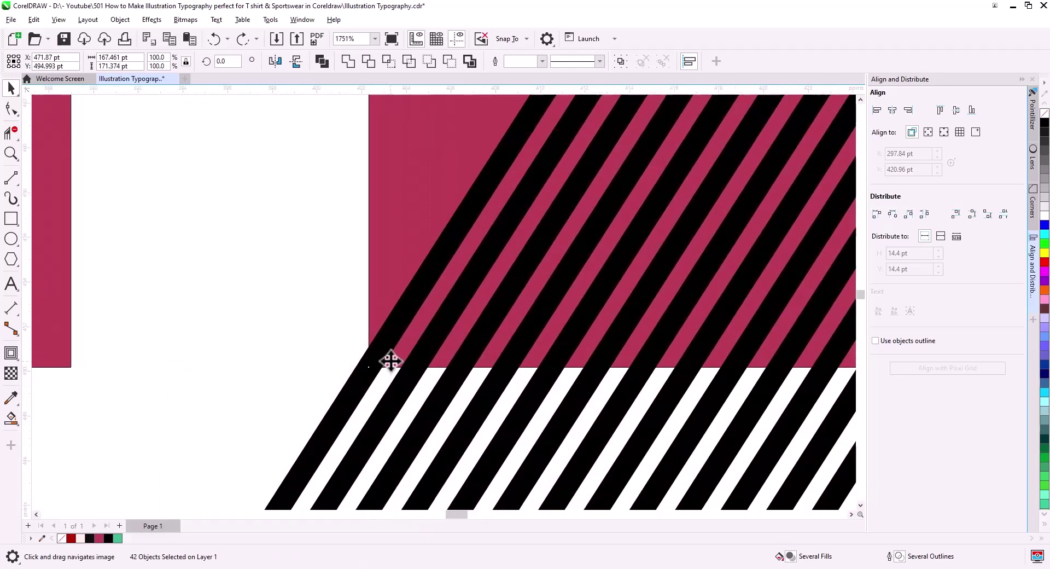
{"action": "right_click", "coordinate": [354, 393]}
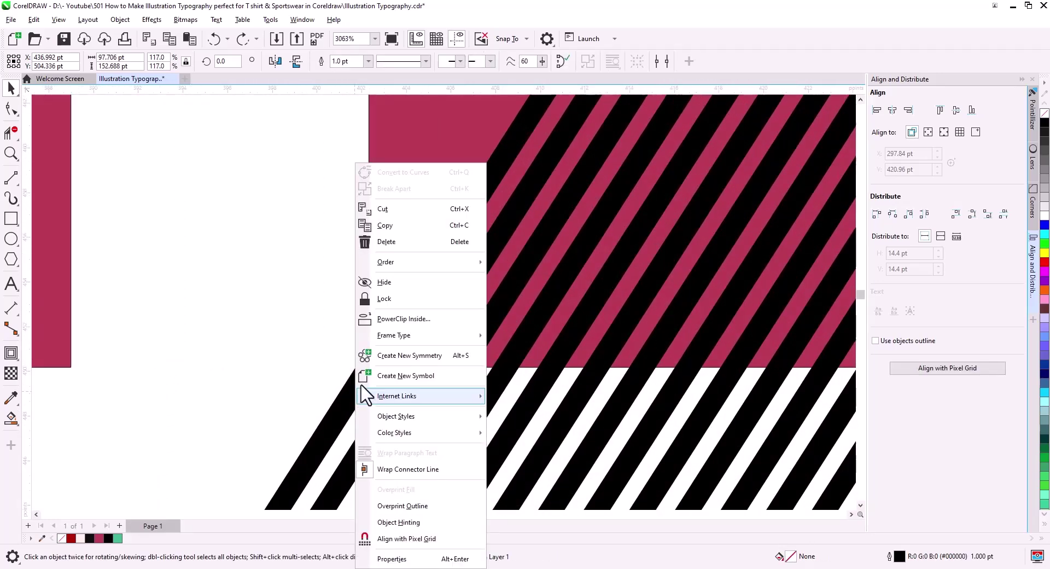
{"action": "left_click", "coordinate": [401, 320]}
{"action": "left_click", "coordinate": [403, 351]}
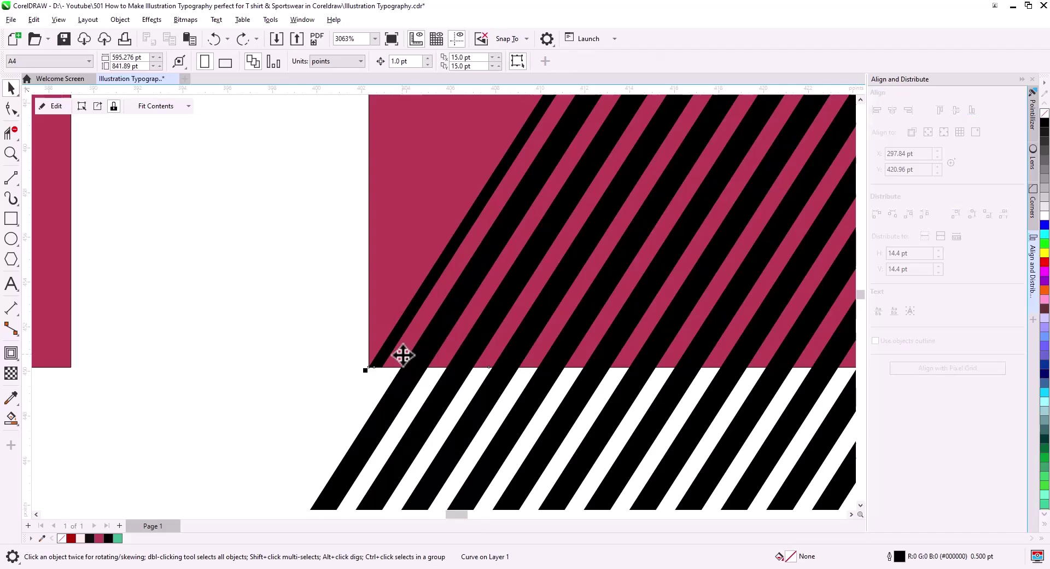
Step: PowerClip the second diagonal line into the same cut-off section of the lower D
{"action": "left_click", "coordinate": [355, 360]}
{"action": "scroll", "coordinate": [343, 390], "scroll_direction": "down", "scroll_amount": 2}
{"action": "right_click", "coordinate": [382, 406]}
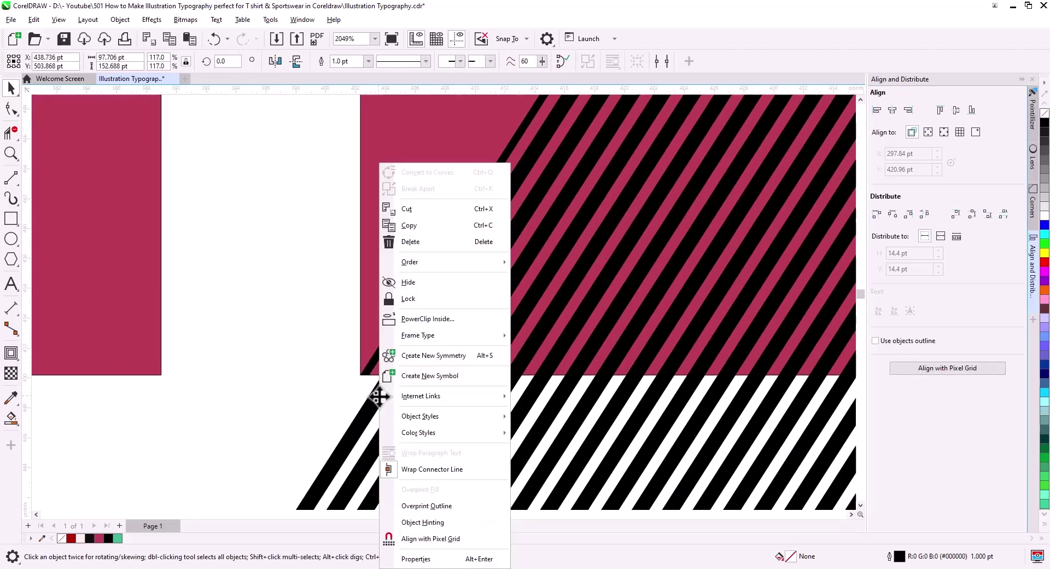
{"action": "left_click", "coordinate": [425, 321]}
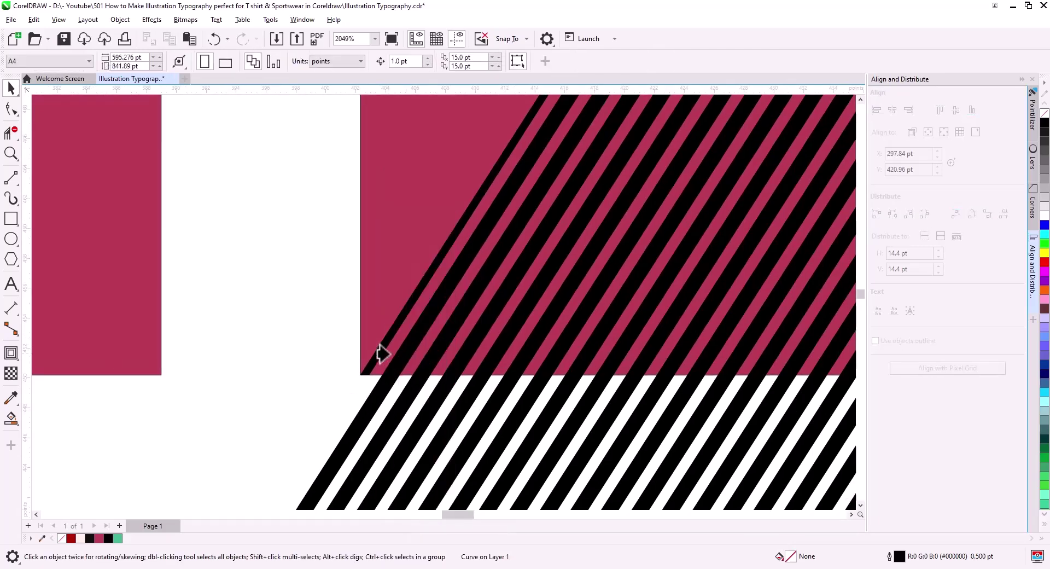
{"action": "left_click", "coordinate": [381, 352]}
{"action": "scroll", "coordinate": [313, 386], "scroll_direction": "down", "scroll_amount": 6}
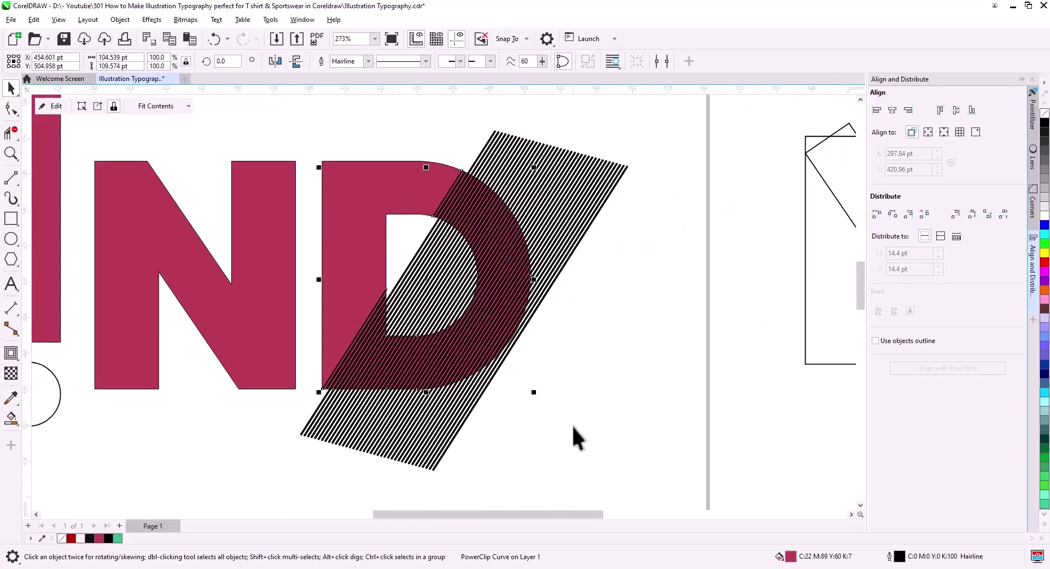
Step: Select all remaining diagonal lines without the D section and PowerClip them inside that section
{"action": "left_click", "coordinate": [641, 479]}
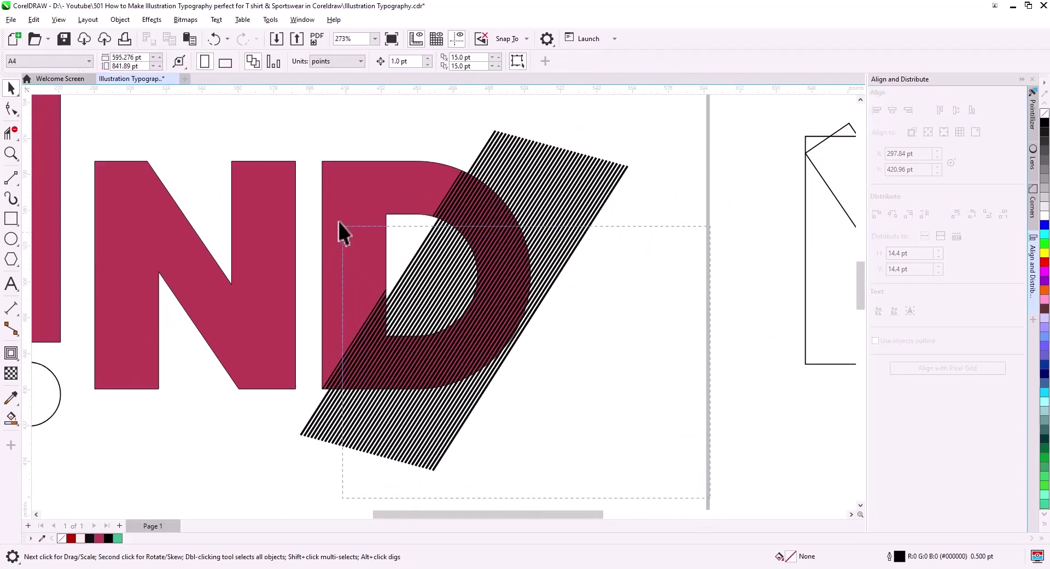
{"action": "left_click_drag", "start_coordinate": [339, 221], "coordinate": [277, 104]}
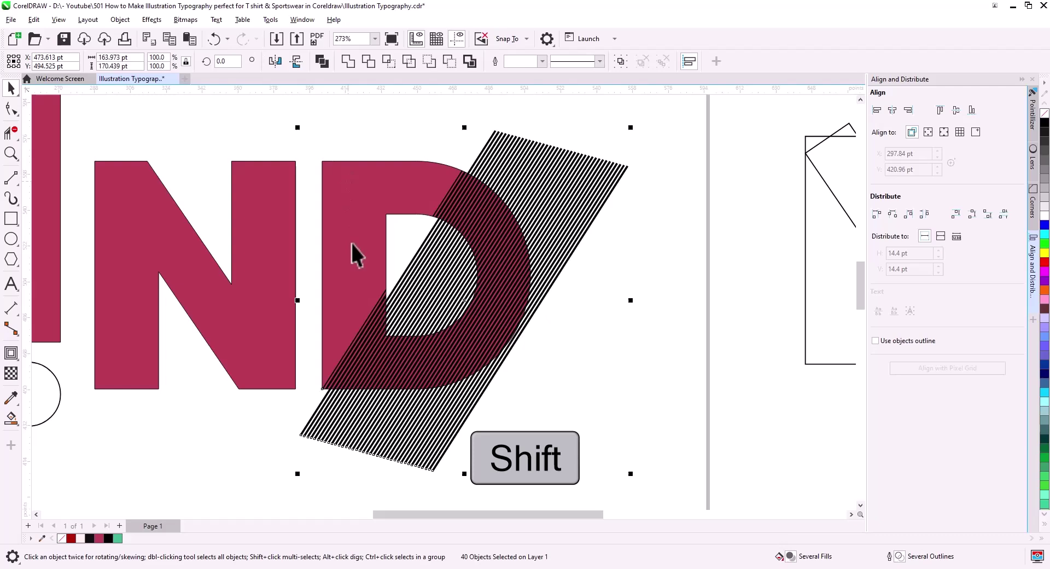
{"action": "scroll", "coordinate": [355, 336], "scroll_direction": "up", "scroll_amount": 7}
{"action": "left_click", "coordinate": [272, 476], "text": "shift"}
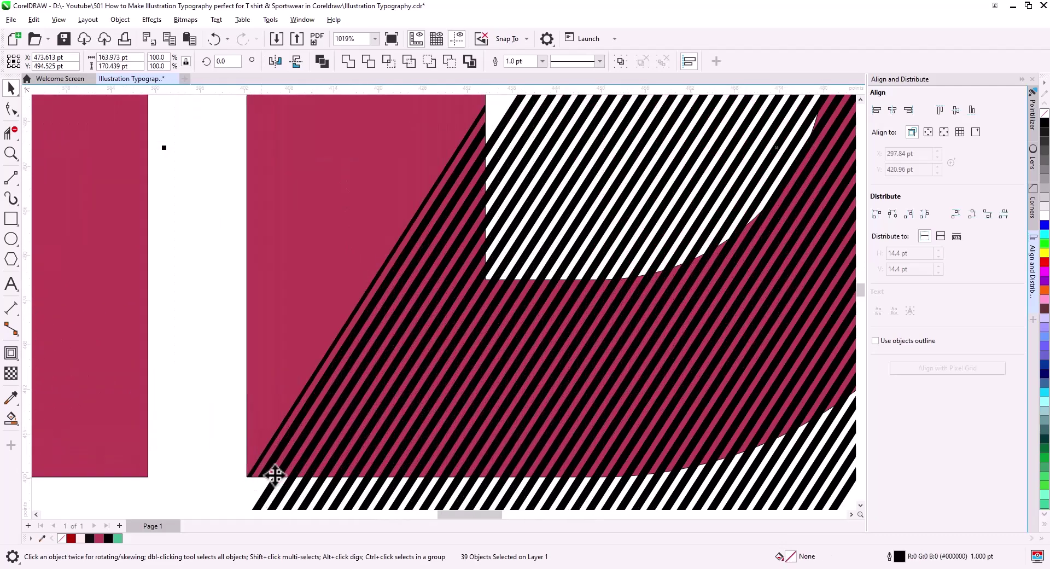
{"action": "right_click", "coordinate": [271, 490]}
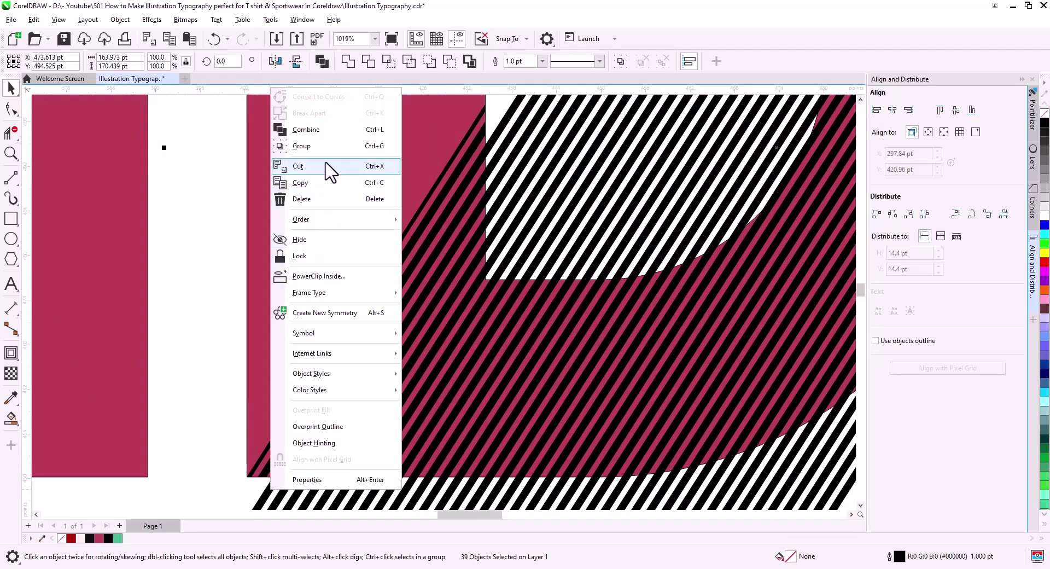
{"action": "left_click", "coordinate": [319, 276]}
{"action": "left_click", "coordinate": [249, 473]}
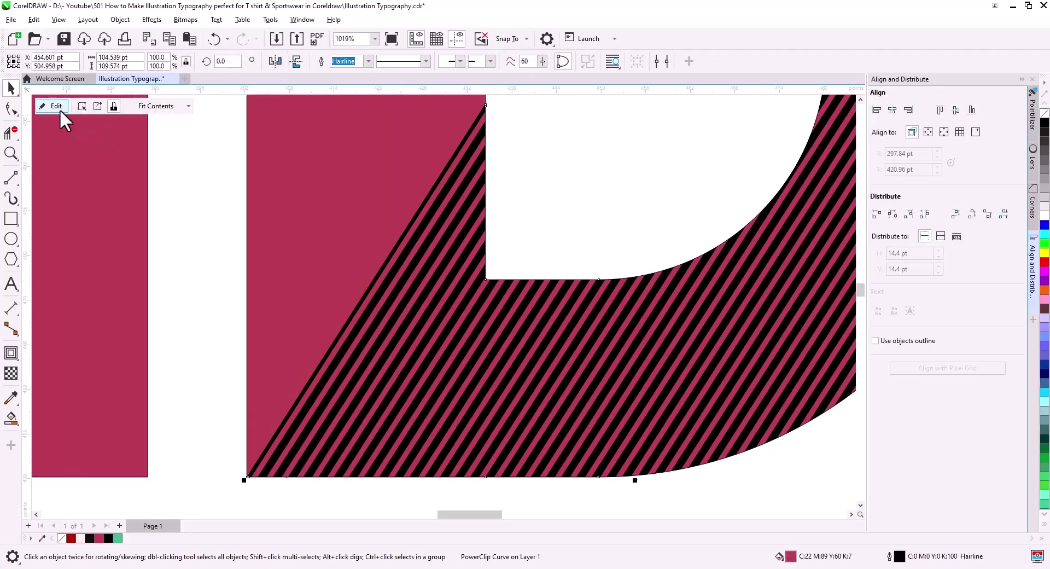
Step: Open the D section's PowerClip contents for editing and delete the outermost line along the diagonal cut
{"action": "left_click", "coordinate": [56, 106]}
{"action": "left_click", "coordinate": [241, 489]}
{"action": "key", "text": "Delete"}
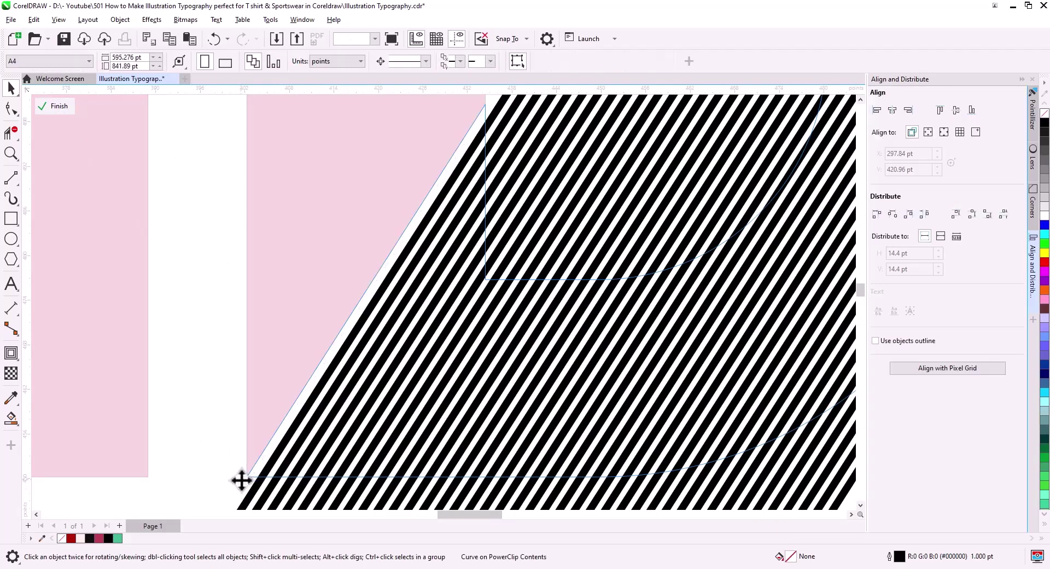
Step: Shift all the clipped lines about 0.5 pt left toward the diagonal cut and finish editing the PowerClip
{"action": "scroll", "coordinate": [191, 295], "scroll_direction": "down", "scroll_amount": 5}
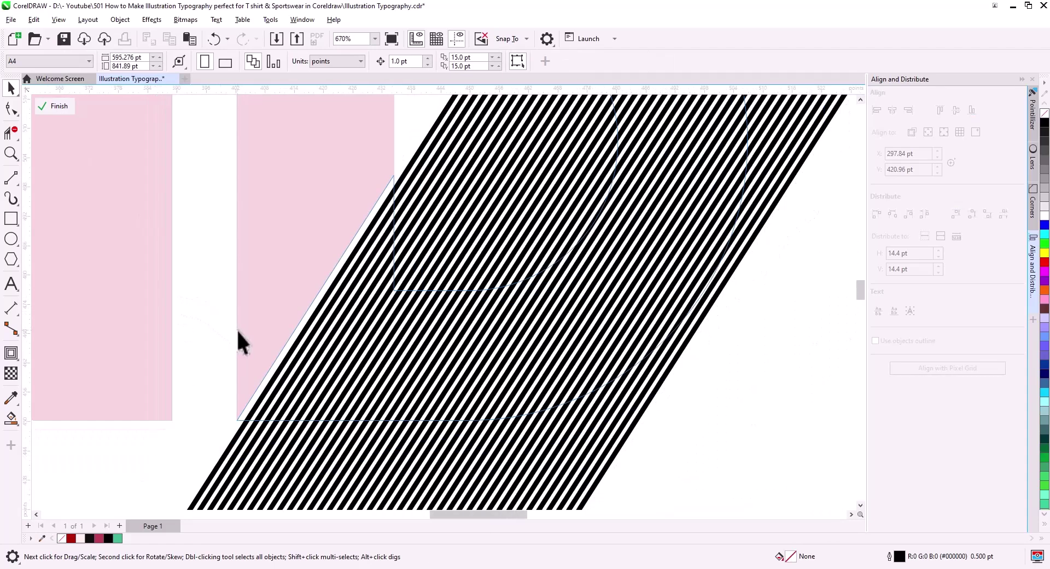
{"action": "scroll", "coordinate": [425, 426], "scroll_direction": "down", "scroll_amount": 2}
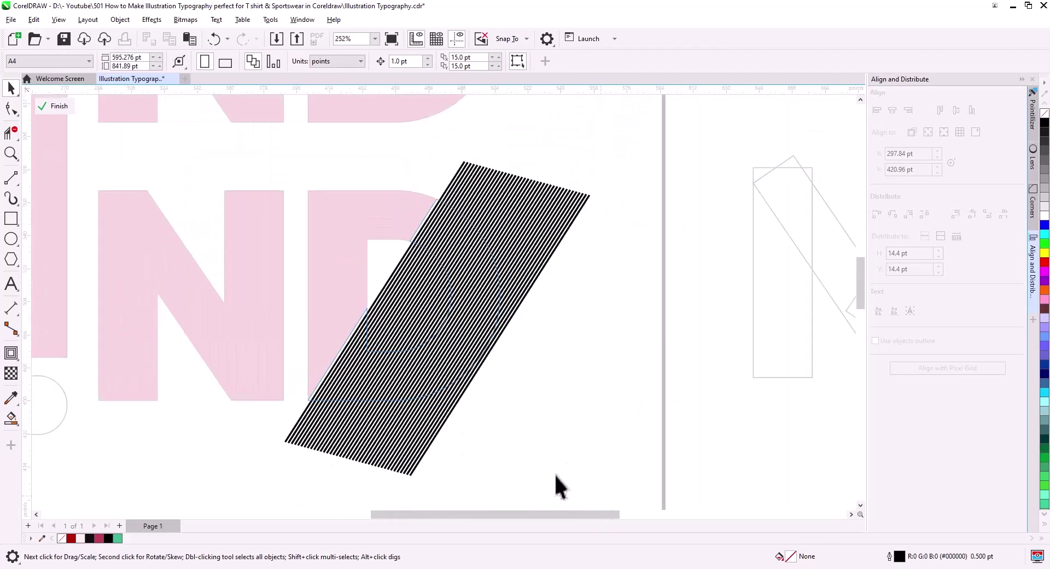
{"action": "left_click_drag", "start_coordinate": [284, 143], "coordinate": [284, 144]}
{"action": "scroll", "coordinate": [312, 372], "scroll_direction": "up", "scroll_amount": 10}
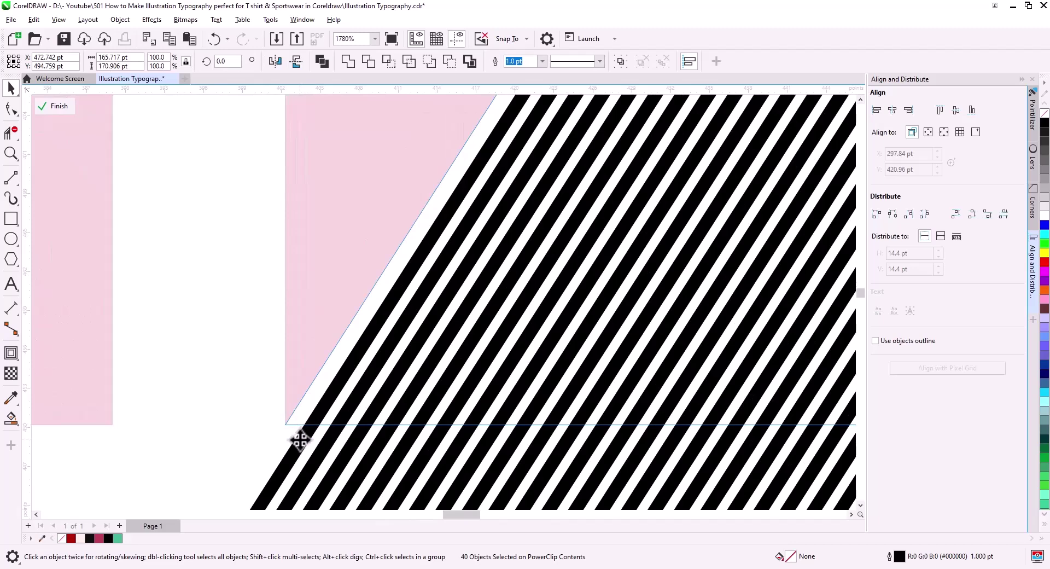
{"action": "left_click_drag", "start_coordinate": [299, 440], "coordinate": [296, 438]}
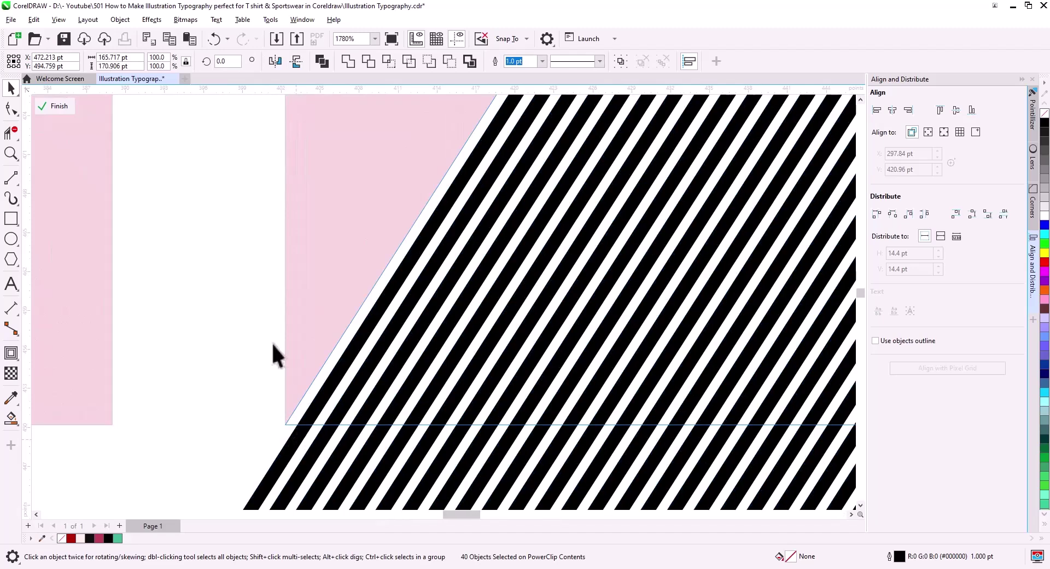
{"action": "left_click", "coordinate": [68, 110]}
{"action": "scroll", "coordinate": [262, 339], "scroll_direction": "down", "scroll_amount": 5}
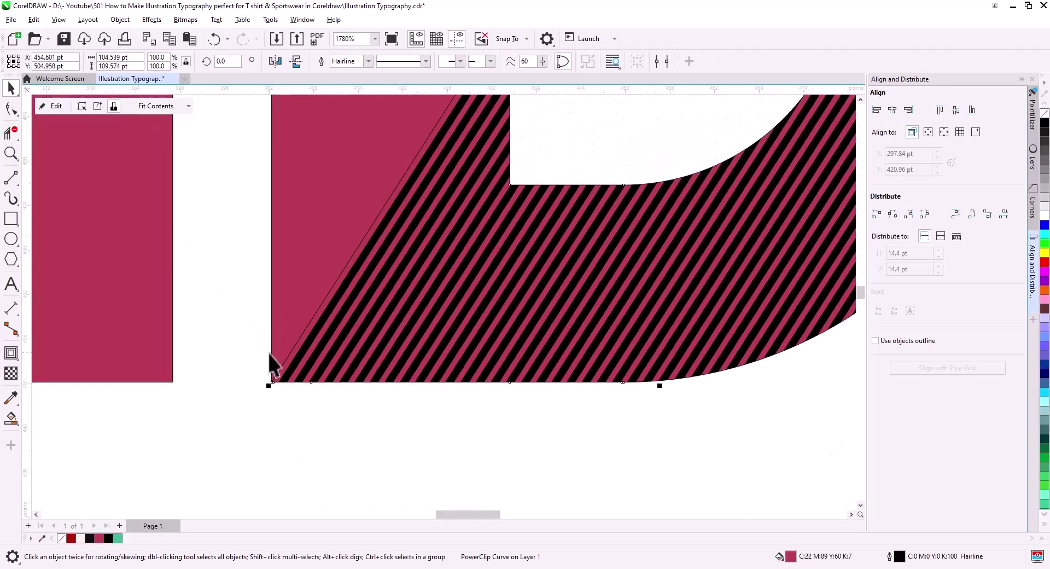
Step: Fill the striped section of the lower D with white
{"action": "left_click_drag", "start_coordinate": [393, 282], "coordinate": [366, 410]}
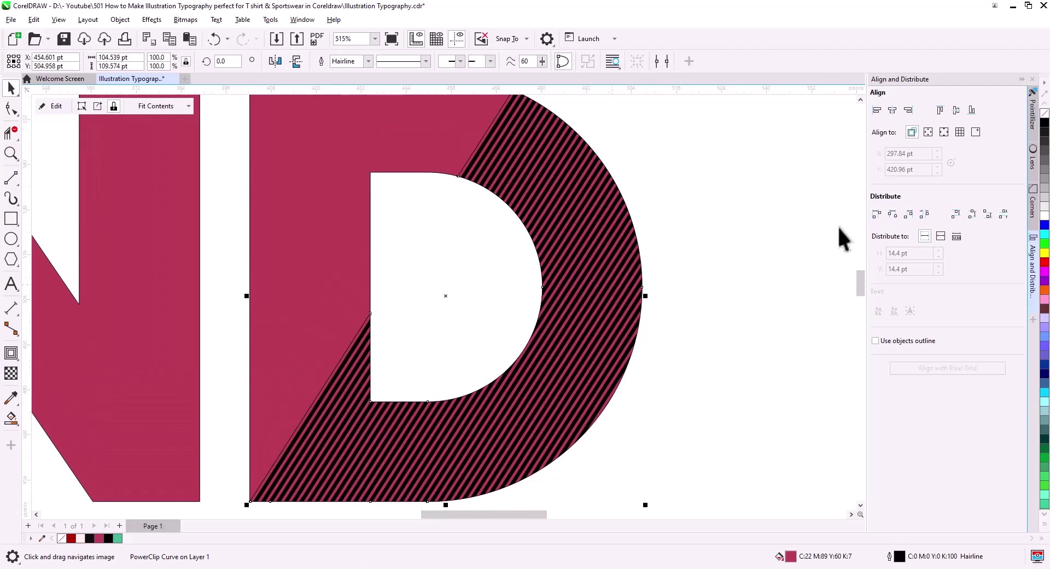
{"action": "left_click", "coordinate": [1043, 113]}
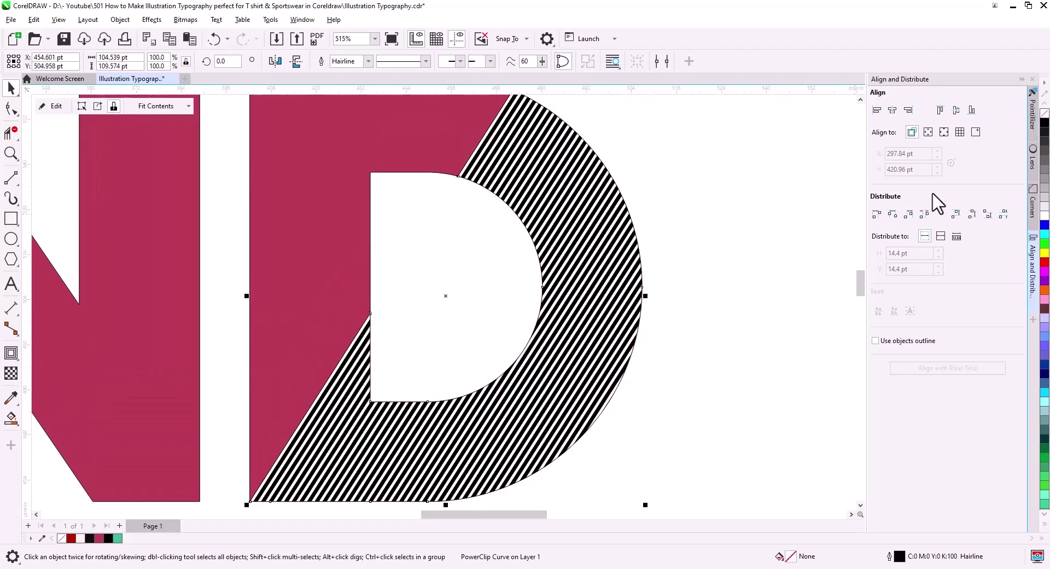
{"action": "left_click", "coordinate": [722, 281]}
Step: Combine the upper crimson M, N and D into a single curve
{"action": "scroll", "coordinate": [524, 250], "scroll_direction": "down", "scroll_amount": 3}
{"action": "left_click_drag", "start_coordinate": [449, 255], "coordinate": [536, 399]}
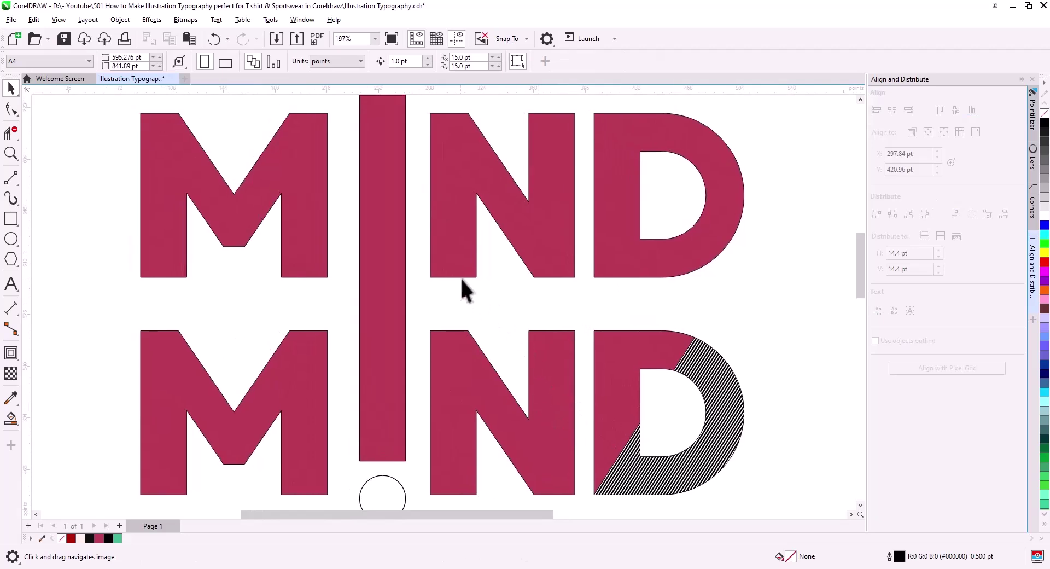
{"action": "left_click", "coordinate": [314, 221]}
{"action": "left_click", "coordinate": [546, 244], "text": "shift"}
{"action": "left_click", "coordinate": [611, 260], "text": "shift"}
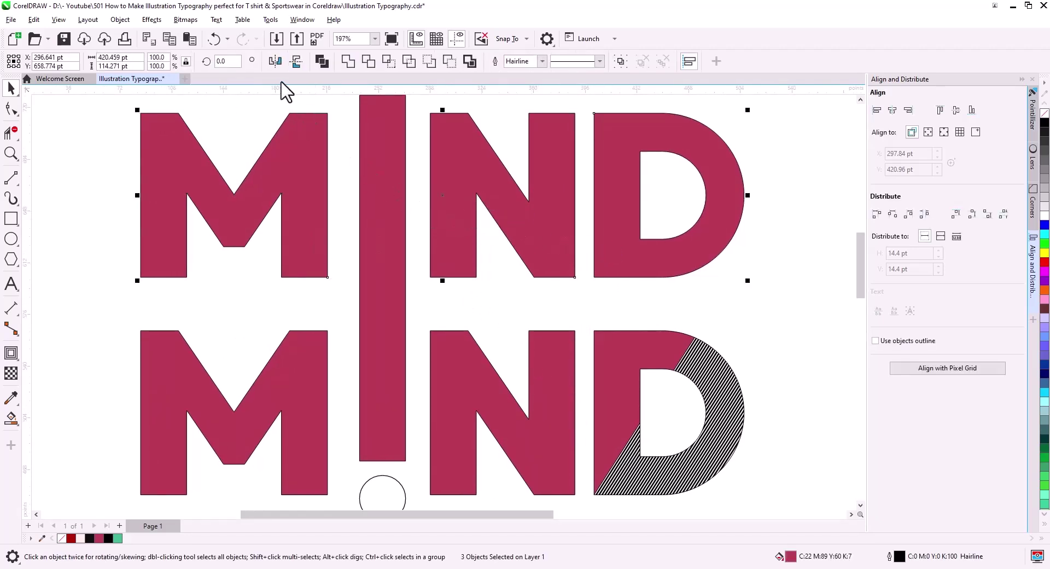
Step: Set the combined letters' outline width to 2.0 pt and place a copy of them directly above
{"action": "left_click_drag", "start_coordinate": [355, 179], "coordinate": [308, 295]}
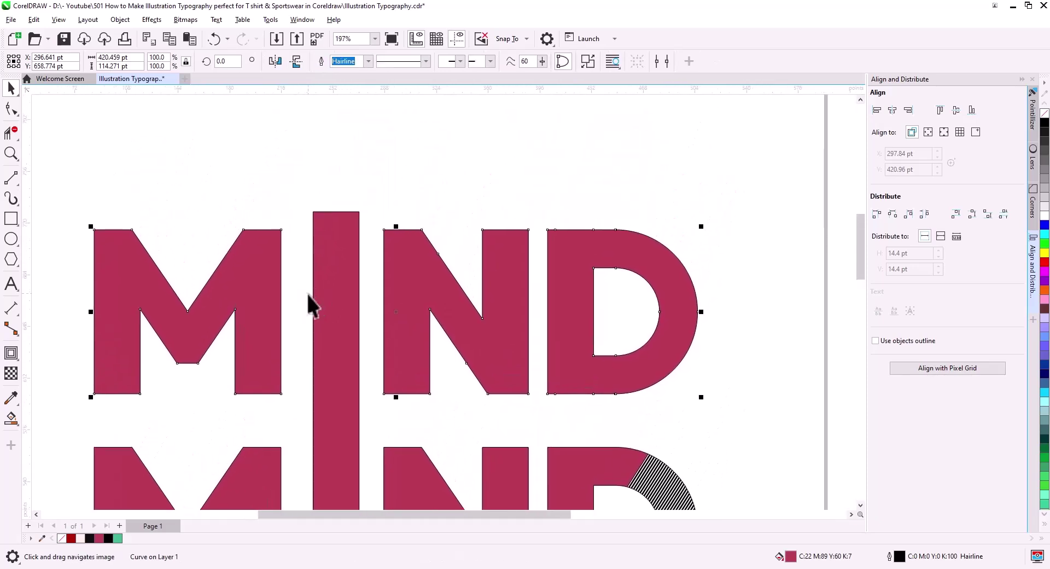
{"action": "left_click", "coordinate": [368, 61]}
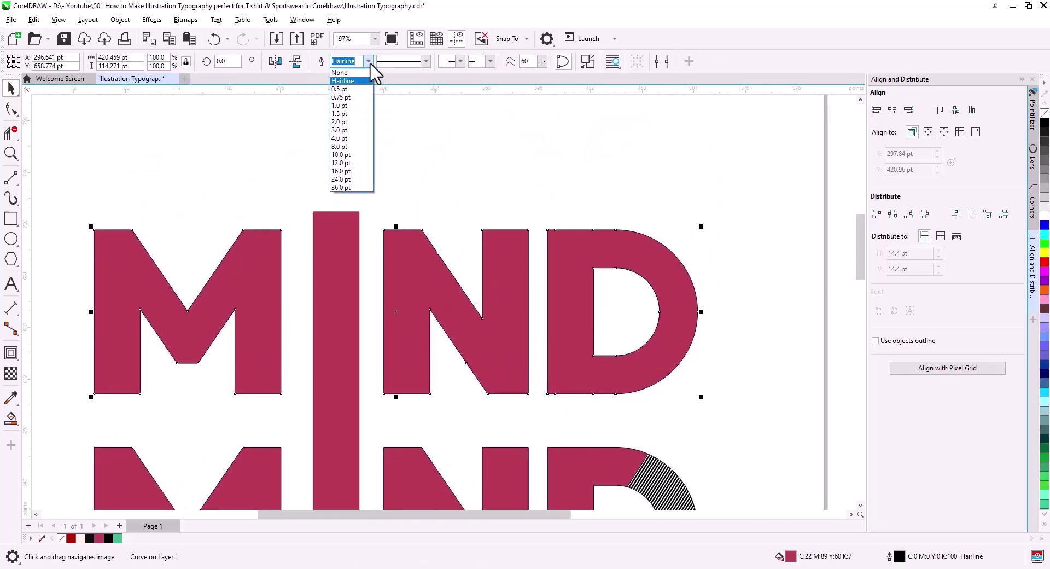
{"action": "left_click", "coordinate": [358, 113]}
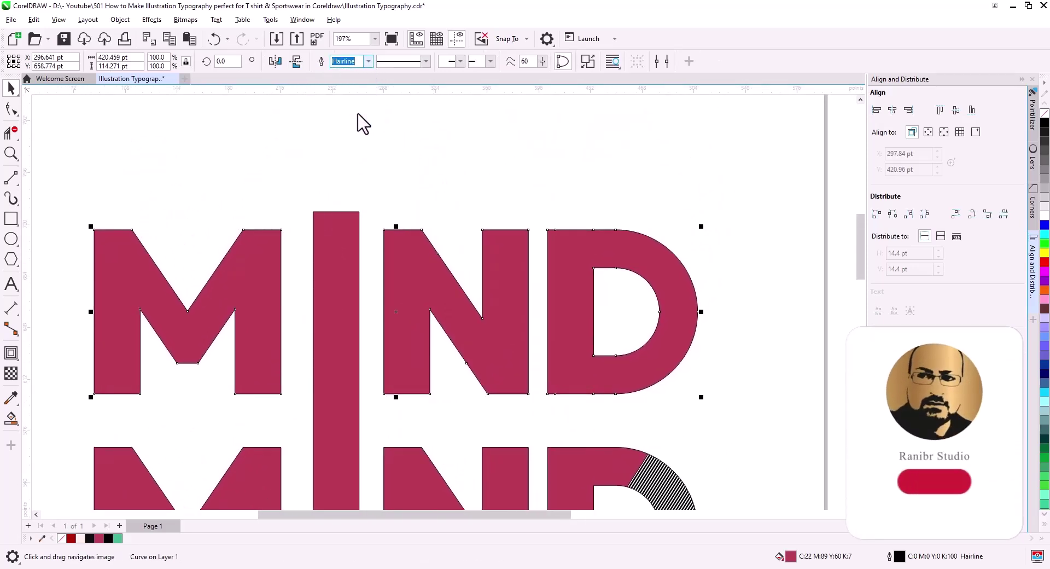
{"action": "left_click", "coordinate": [368, 61]}
{"action": "left_click", "coordinate": [358, 124]}
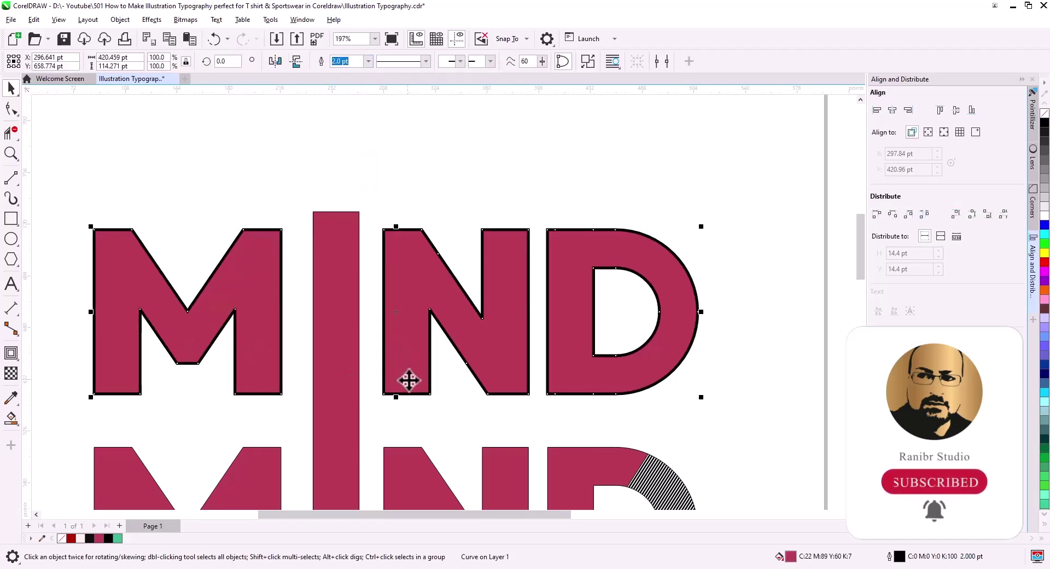
{"action": "left_click_drag", "start_coordinate": [410, 379], "coordinate": [422, 202]}
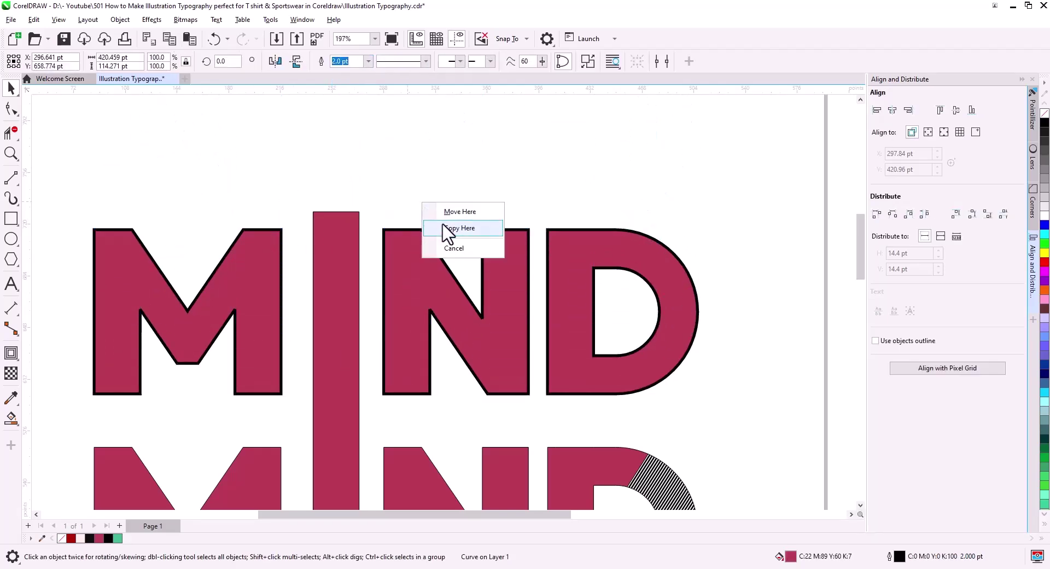
{"action": "left_click", "coordinate": [444, 228]}
Step: Convert the outline of the middle M, N and D to an object, and undo the test move of it
{"action": "left_click", "coordinate": [400, 359]}
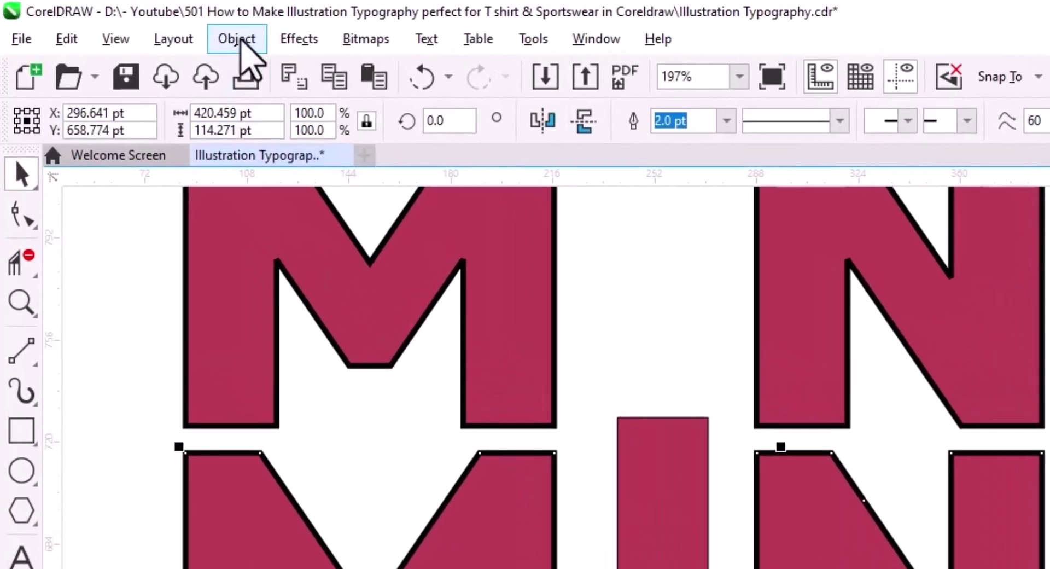
{"action": "left_click", "coordinate": [120, 19]}
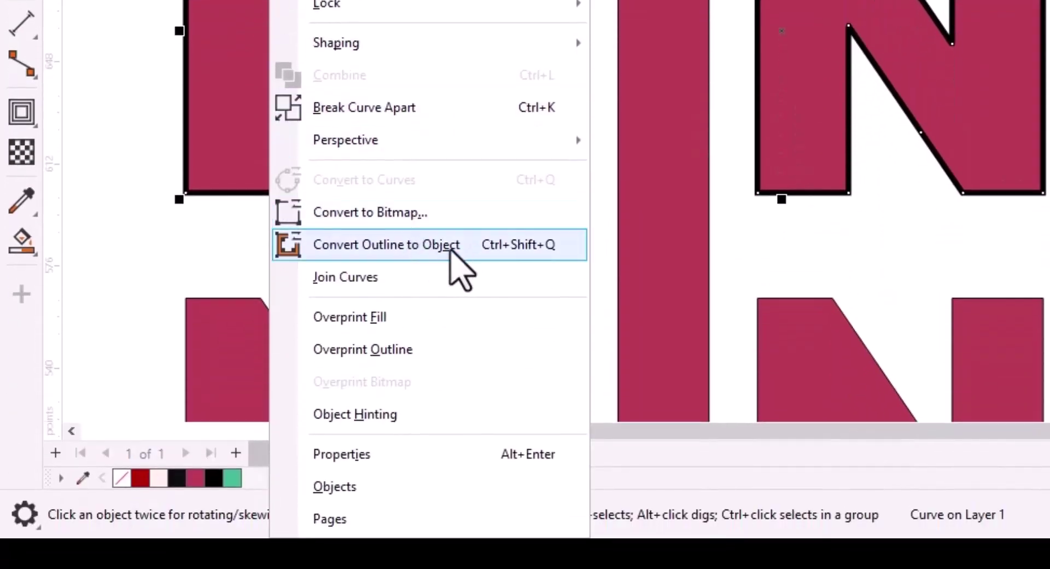
{"action": "left_click", "coordinate": [449, 245]}
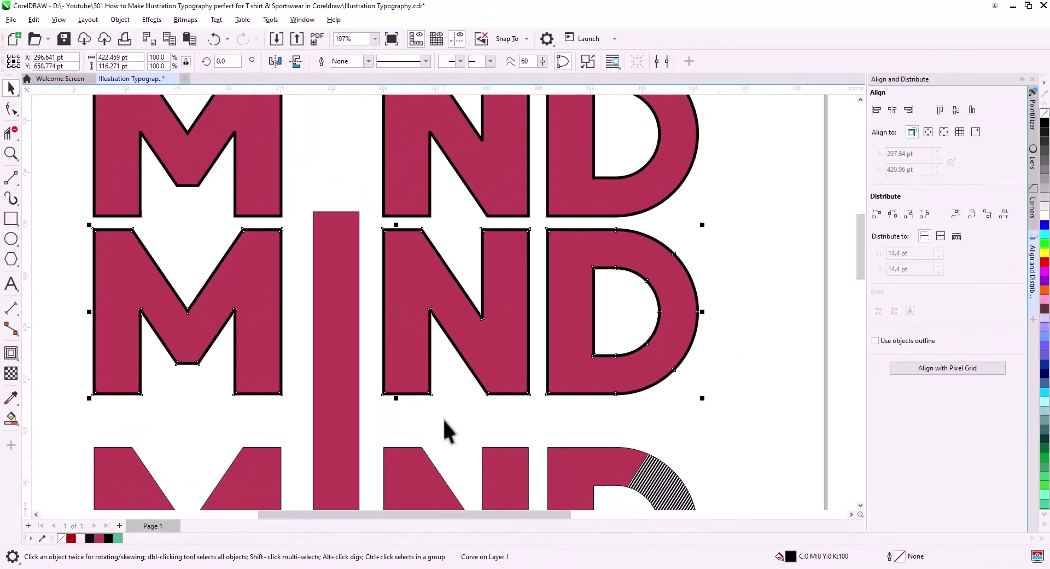
{"action": "left_click", "coordinate": [442, 418]}
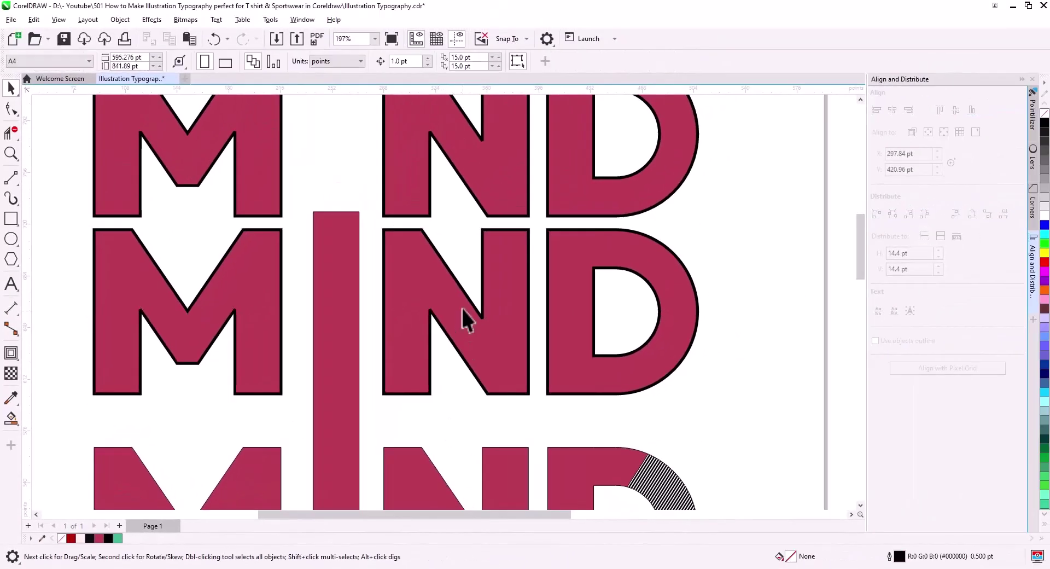
{"action": "left_click_drag", "start_coordinate": [465, 311], "coordinate": [463, 358]}
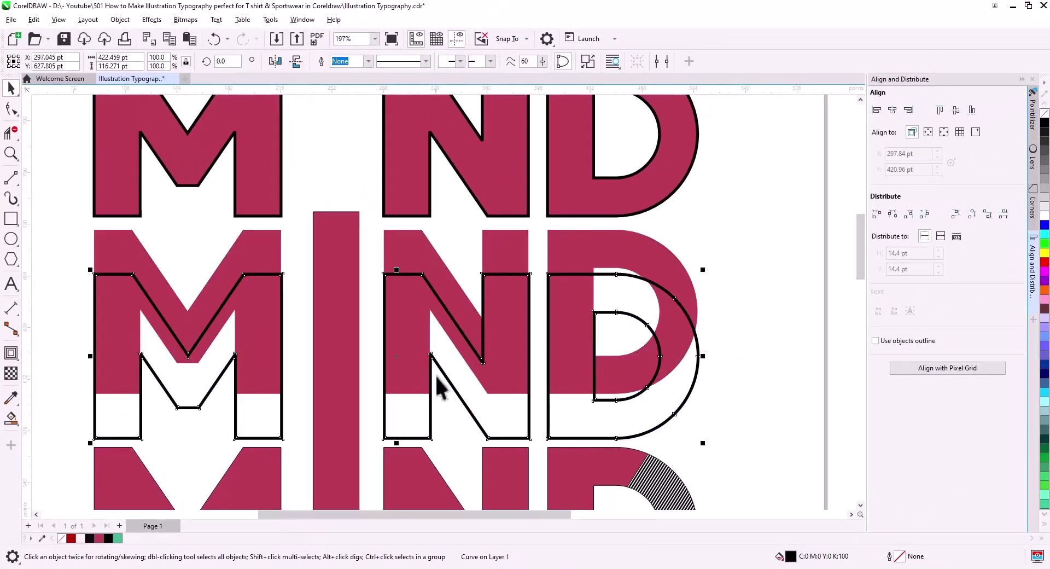
{"action": "key", "text": "ctrl+z"}
Step: Delete the crimson fill shape of the middle M, N and D, keeping the converted outline
{"action": "left_click", "coordinate": [287, 288]}
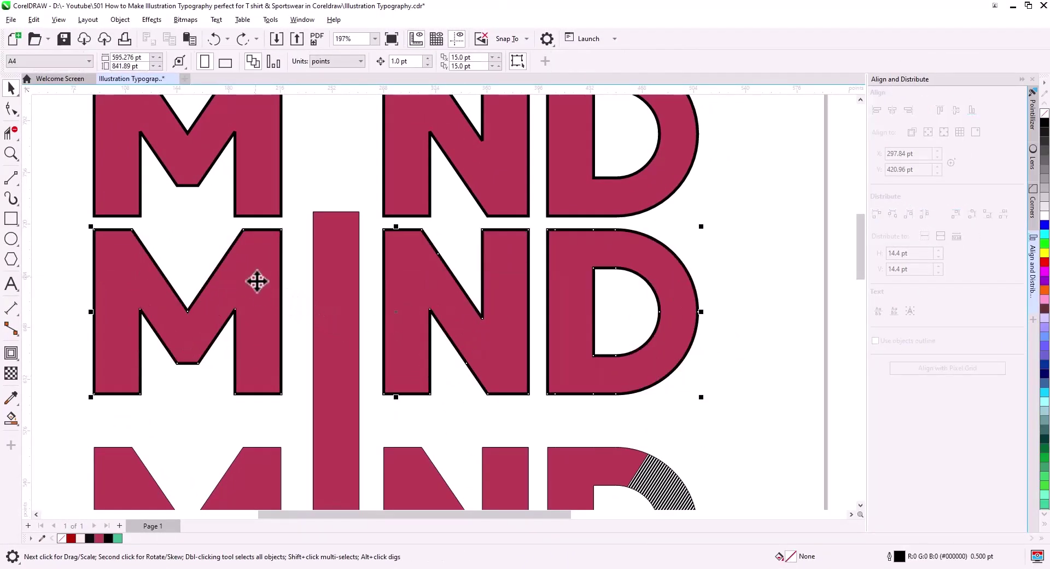
{"action": "left_click", "coordinate": [257, 293]}
{"action": "key", "text": "Delete"}
{"action": "left_click", "coordinate": [279, 315]}
Step: Set the top crimson M, N and D outline width to 3.0 pt and place a copy directly above
{"action": "scroll", "coordinate": [288, 257], "scroll_direction": "up", "scroll_amount": 5}
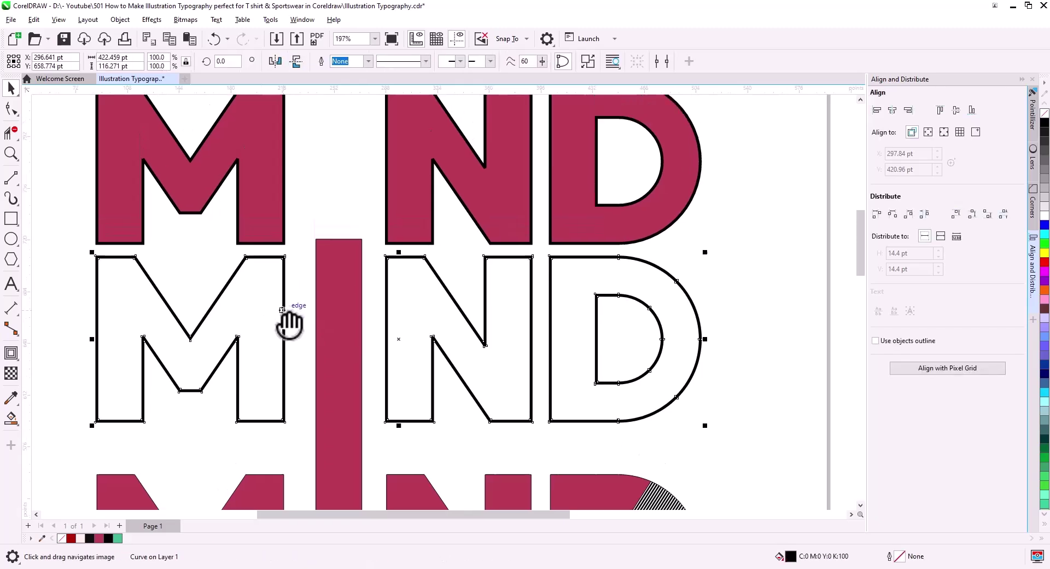
{"action": "left_click", "coordinate": [125, 239]}
{"action": "left_click", "coordinate": [368, 61]}
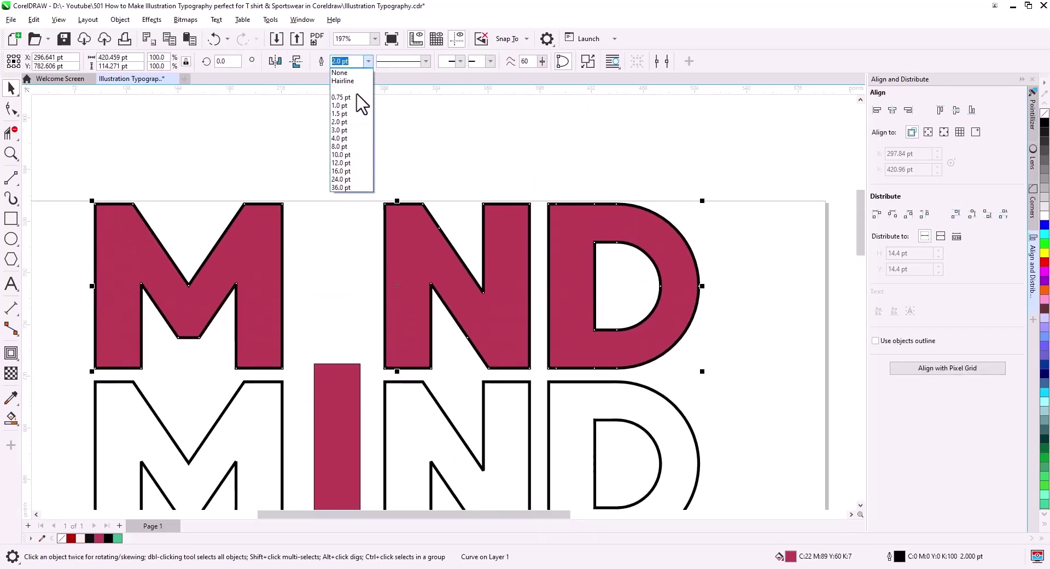
{"action": "left_click", "coordinate": [358, 102]}
{"action": "left_click_drag", "start_coordinate": [273, 324], "coordinate": [264, 142]}
{"action": "left_click", "coordinate": [288, 169]}
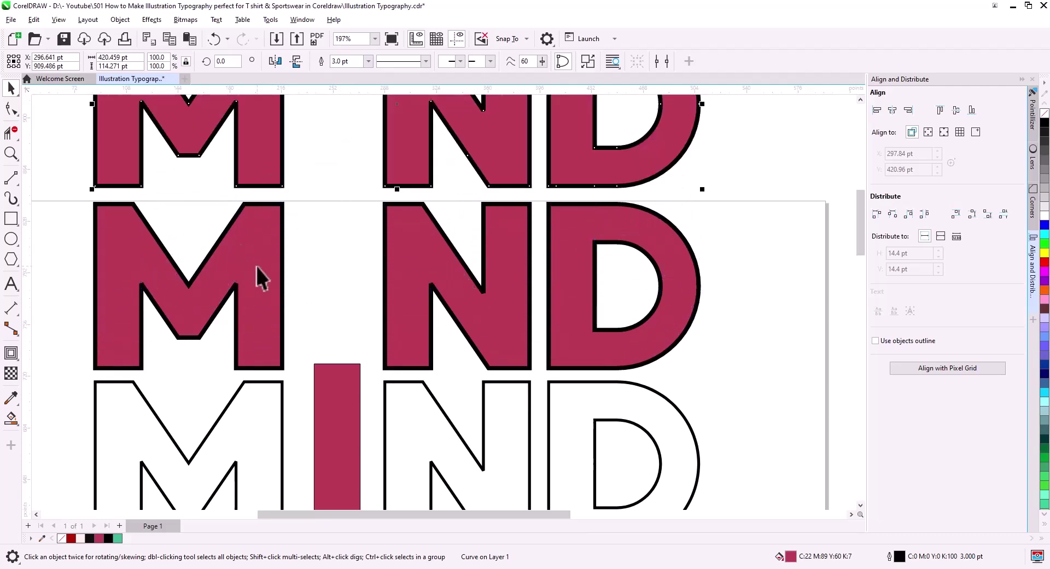
Step: Convert the 3.0 pt outline of the lower crimson M, N and D to an object and delete its crimson fill shape
{"action": "left_click", "coordinate": [120, 19]}
{"action": "left_click", "coordinate": [218, 419]}
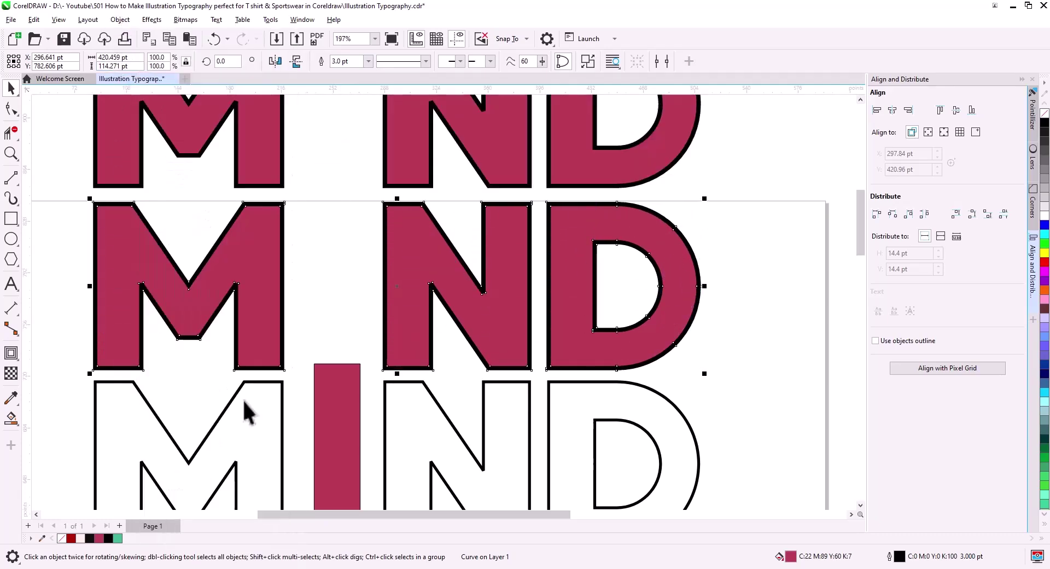
{"action": "left_click", "coordinate": [267, 282]}
{"action": "key", "text": "Delete"}
Step: Set the remaining upper crimson M, N and D outline to 4.0 pt and convert it to an object, removing the crimson fill
{"action": "scroll", "coordinate": [334, 252], "scroll_direction": "up", "scroll_amount": 3}
{"action": "left_click", "coordinate": [272, 200]}
{"action": "left_click", "coordinate": [343, 63]}
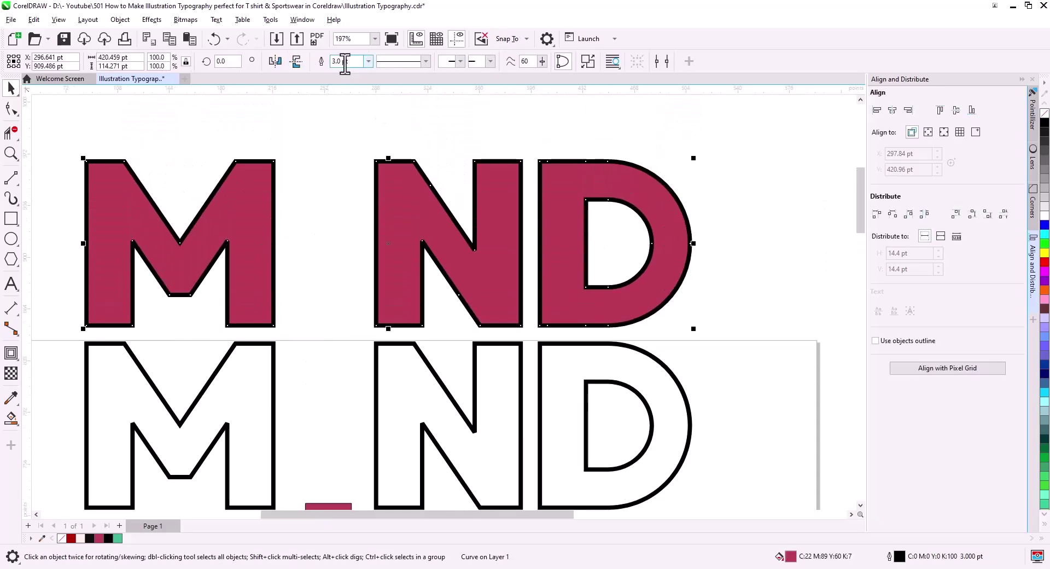
{"action": "type", "text": "4"}
{"action": "key", "text": "Return"}
{"action": "left_click", "coordinate": [120, 19]}
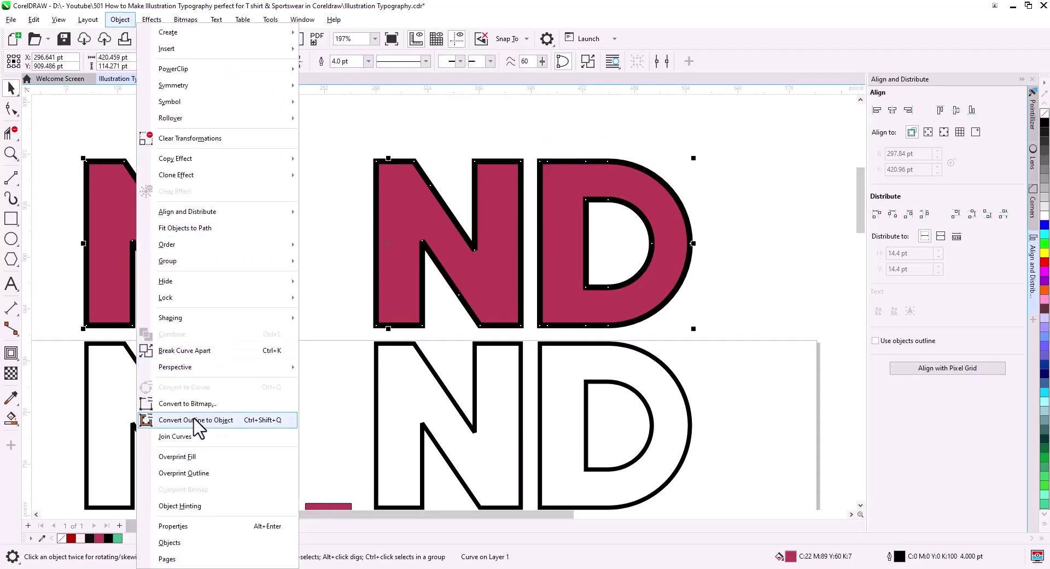
{"action": "left_click", "coordinate": [164, 412]}
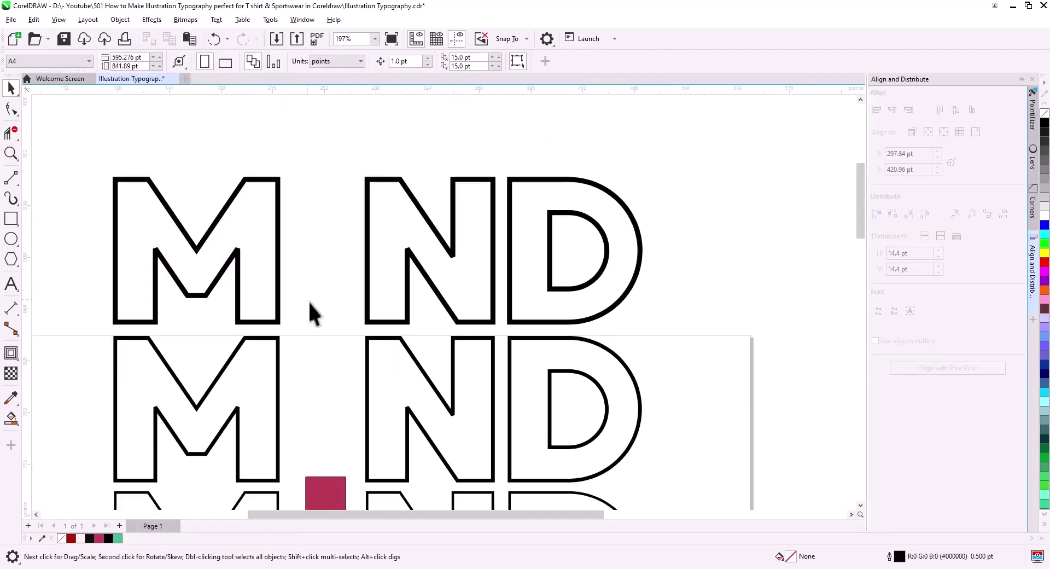
Step: Draw a horizontal straight line about 452 pt long across the upper part of the top outlined M, N and D
{"action": "scroll", "coordinate": [308, 301], "scroll_direction": "down", "scroll_amount": 1}
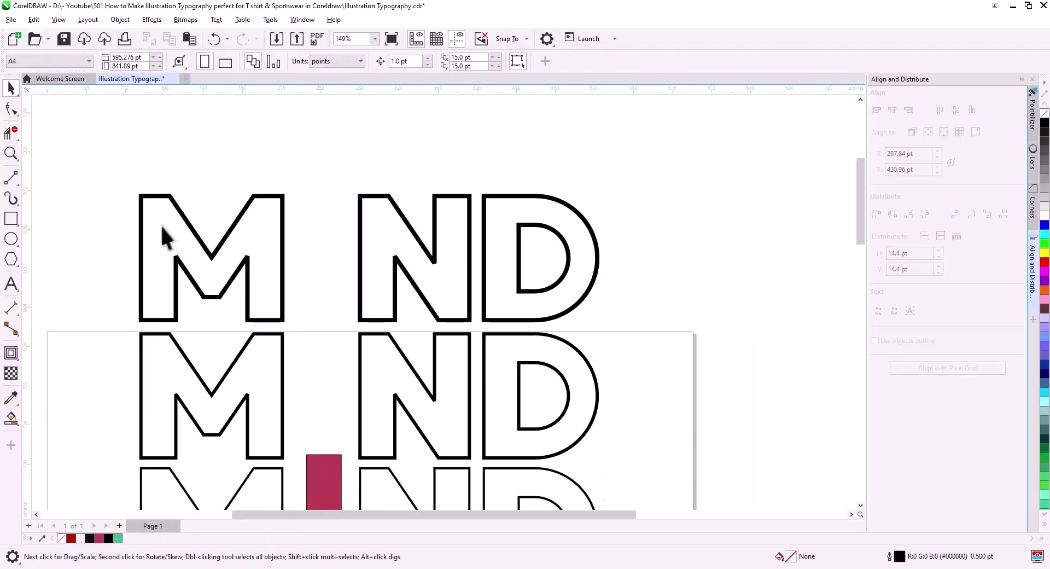
{"action": "left_click", "coordinate": [11, 177]}
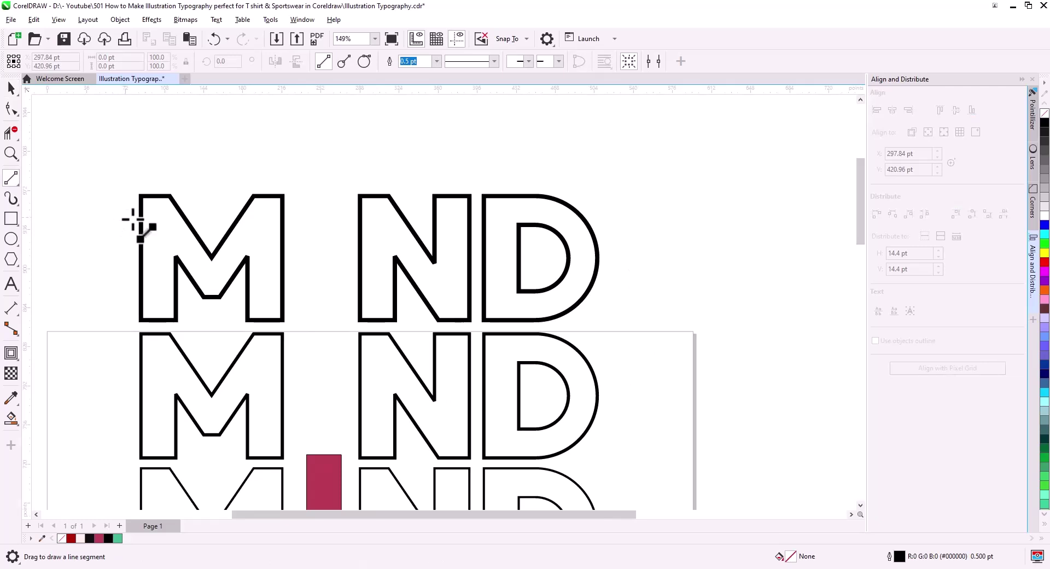
{"action": "left_click_drag", "start_coordinate": [126, 217], "coordinate": [615, 233]}
{"action": "left_click", "coordinate": [11, 87]}
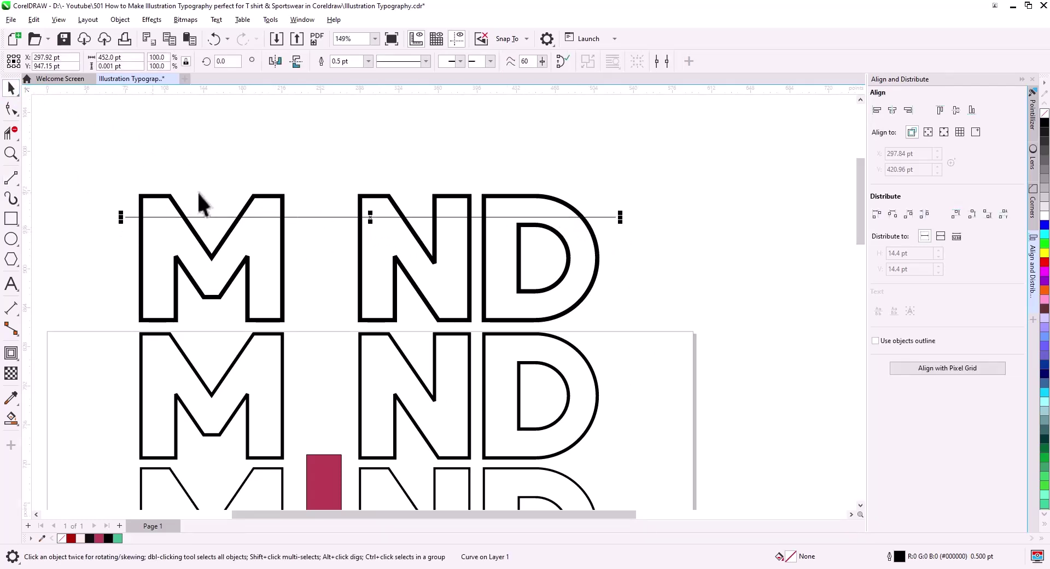
Step: Place copies of the horizontal line across the middle and lowest outlined rows, each a little lower on the letters
{"action": "left_click_drag", "start_coordinate": [344, 217], "coordinate": [359, 369]}
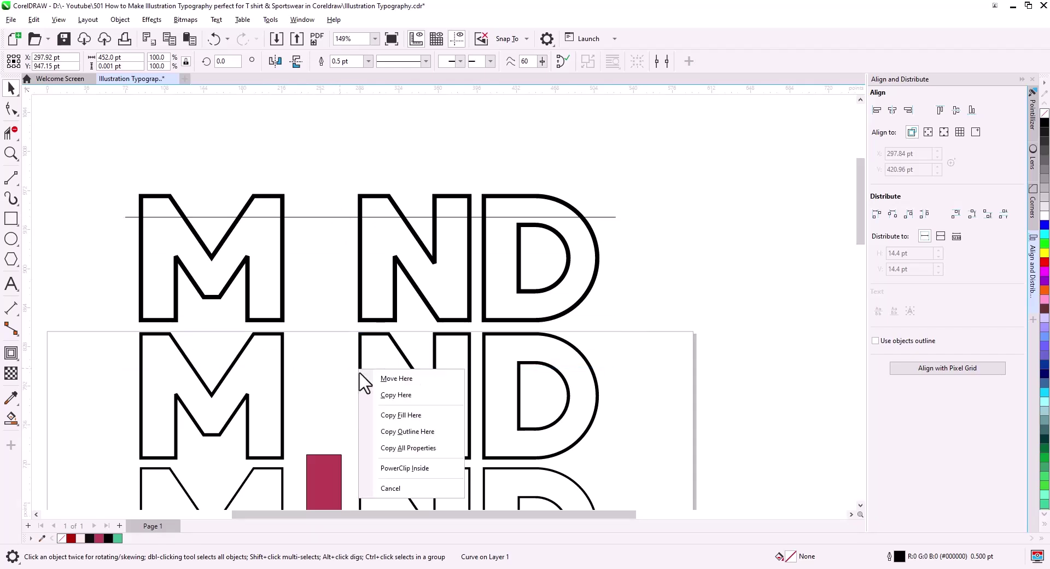
{"action": "left_click", "coordinate": [383, 393]}
{"action": "left_click_drag", "start_coordinate": [345, 254], "coordinate": [359, 393]}
{"action": "left_click", "coordinate": [401, 419]}
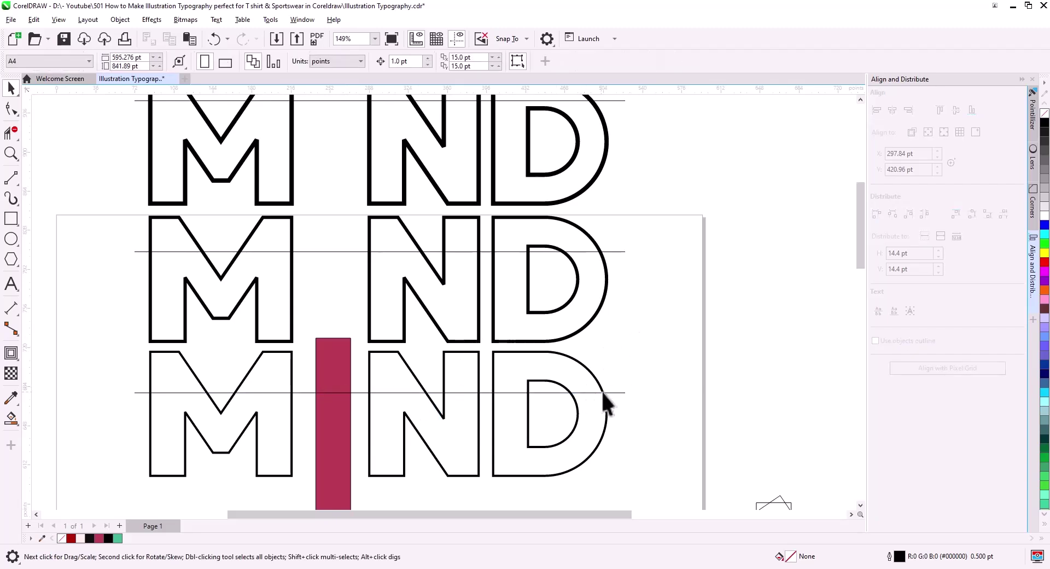
Step: Cut the lowest and middle outlined rows along their horizontal lines with Back Minus Front
{"action": "key", "text": "shift"}
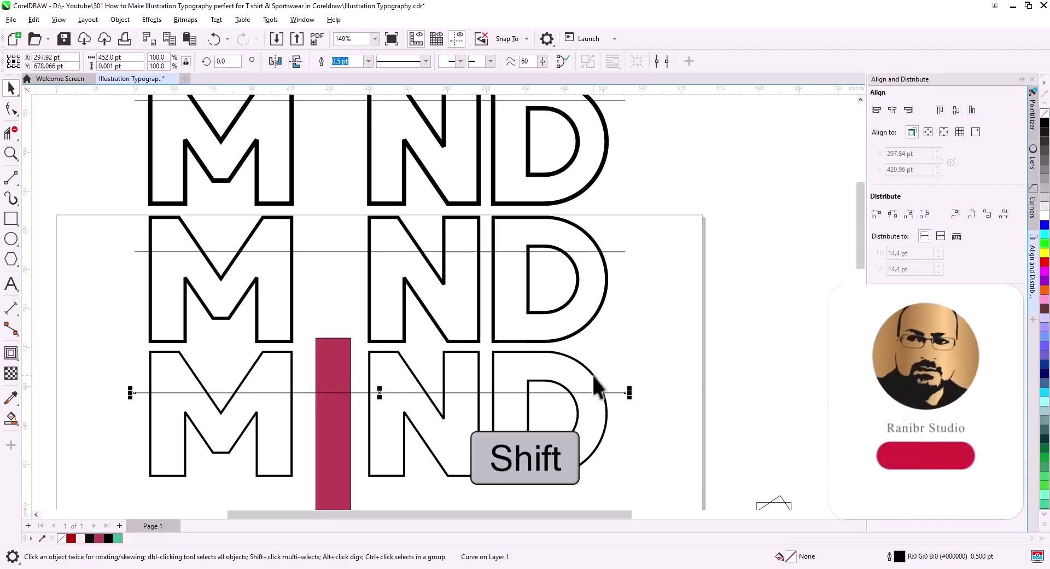
{"action": "left_click", "coordinate": [593, 377], "text": "shift"}
{"action": "left_click", "coordinate": [450, 61]}
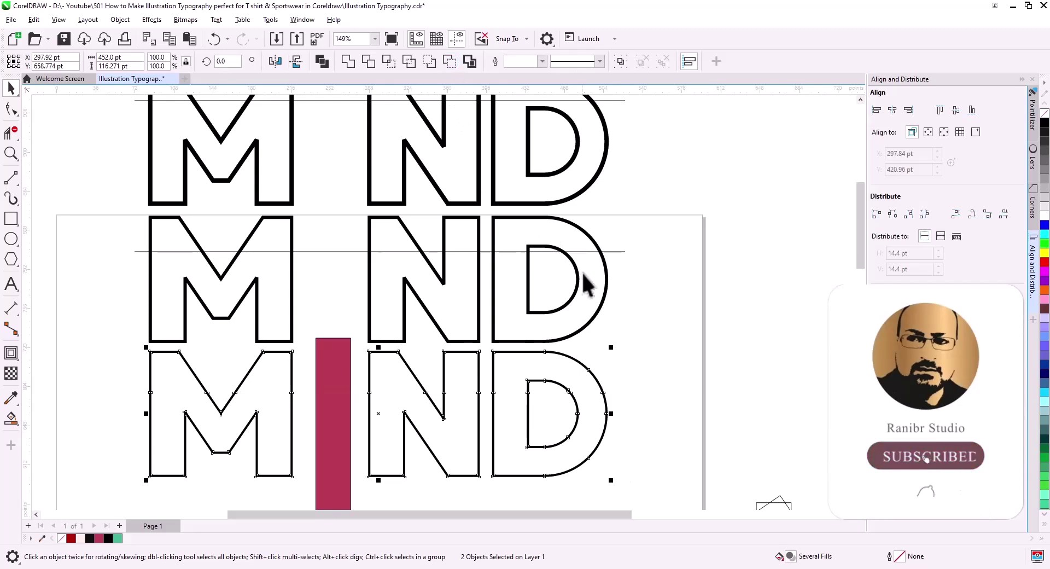
{"action": "left_click", "coordinate": [620, 251]}
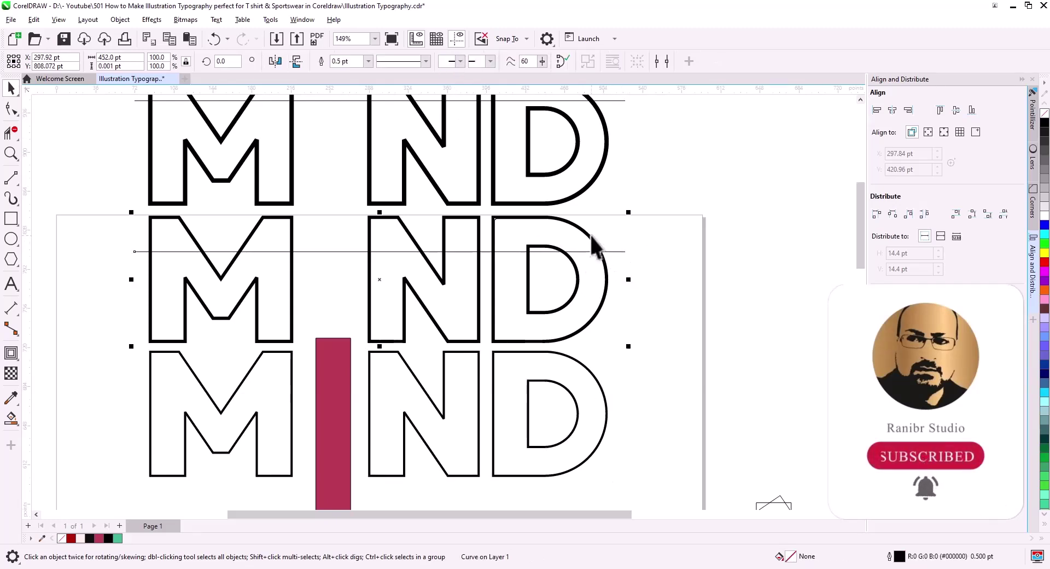
{"action": "left_click", "coordinate": [596, 243], "text": "shift"}
{"action": "left_click", "coordinate": [450, 61]}
Step: Cut the top outlined row along its horizontal line and break the resulting curve apart
{"action": "left_click_drag", "start_coordinate": [605, 152], "coordinate": [611, 212]}
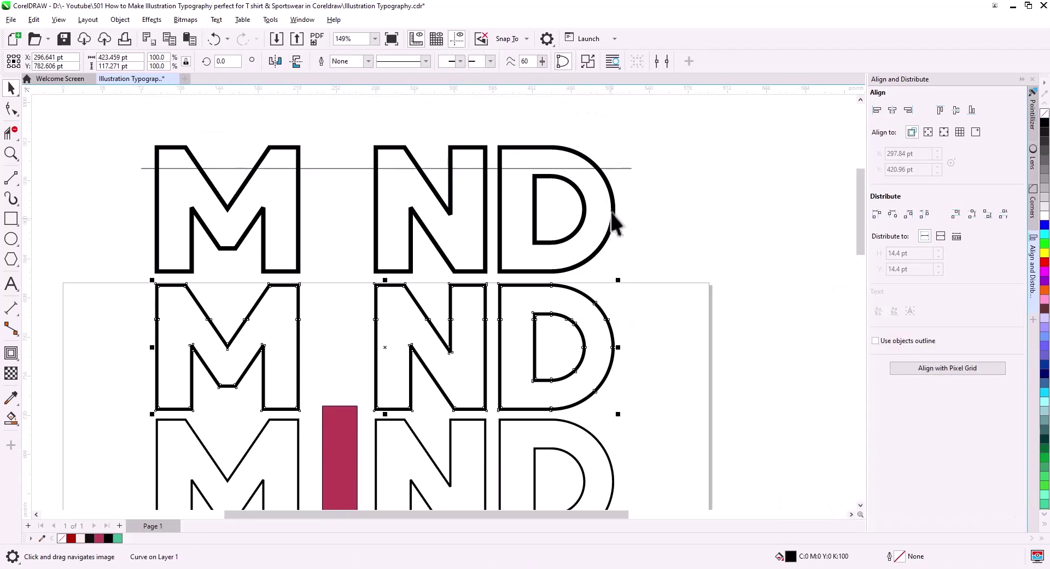
{"action": "left_click", "coordinate": [592, 167]}
{"action": "left_click", "coordinate": [594, 164], "text": "shift"}
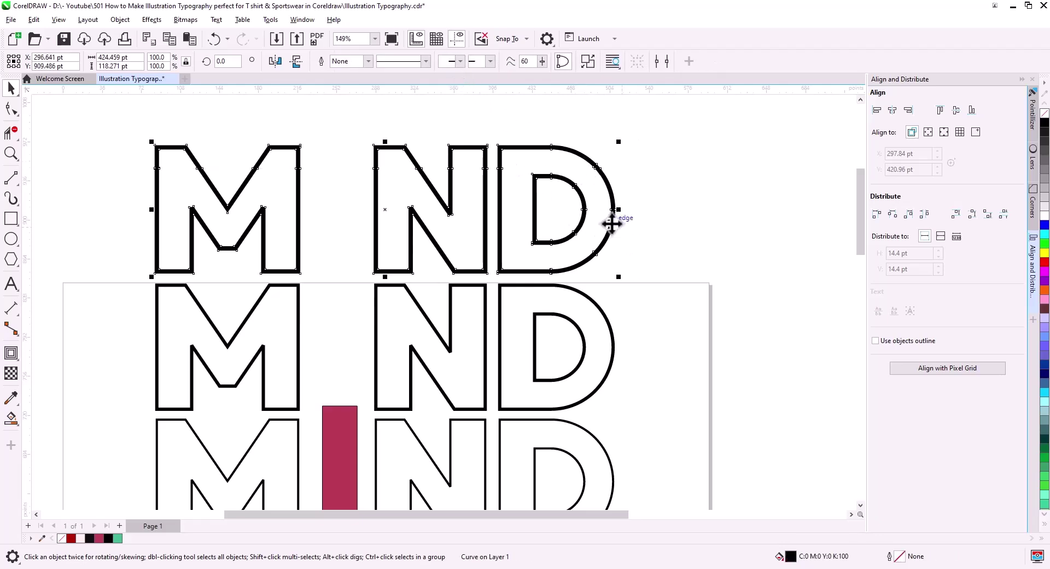
{"action": "right_click", "coordinate": [610, 221]}
{"action": "left_click", "coordinate": [643, 189]}
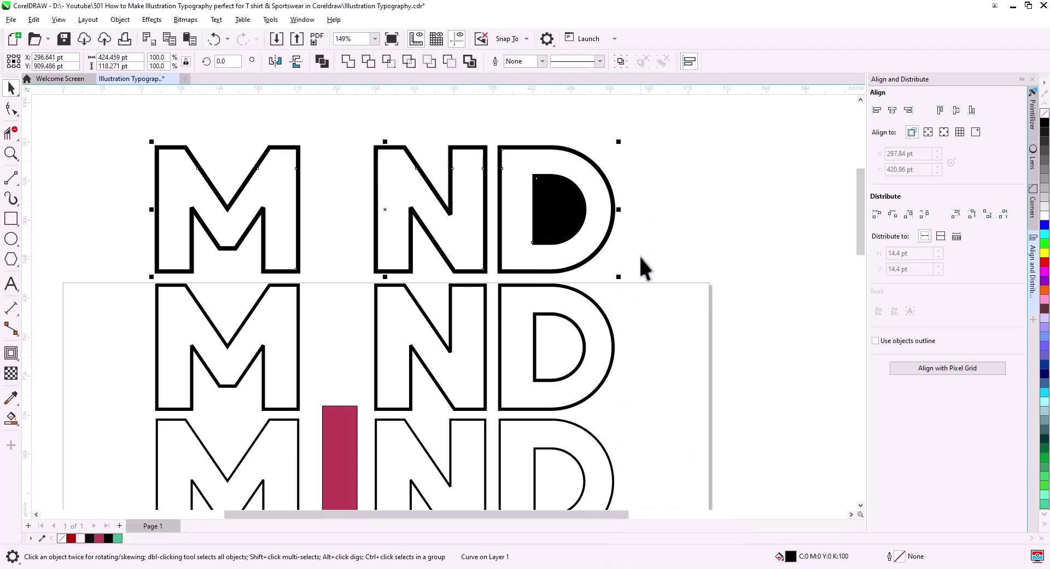
Step: Delete the pieces of the top D, N and M below the cut and combine the remaining upper pieces
{"action": "left_click", "coordinate": [558, 276]}
{"action": "left_click", "coordinate": [557, 272]}
{"action": "key", "text": "Delete"}
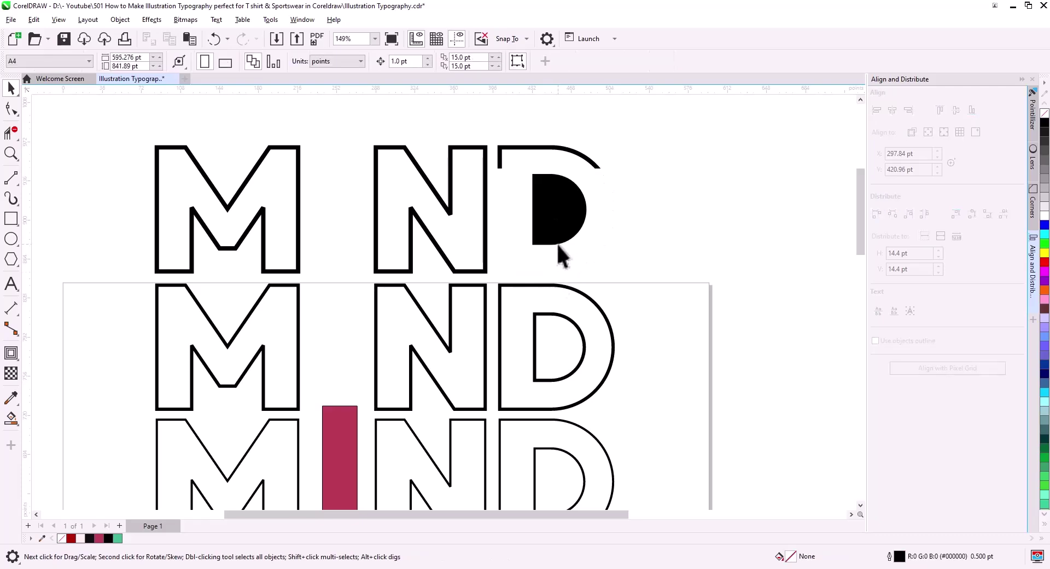
{"action": "left_click", "coordinate": [556, 242]}
{"action": "key", "text": "Delete"}
{"action": "left_click", "coordinate": [486, 253]}
{"action": "key", "text": "Delete"}
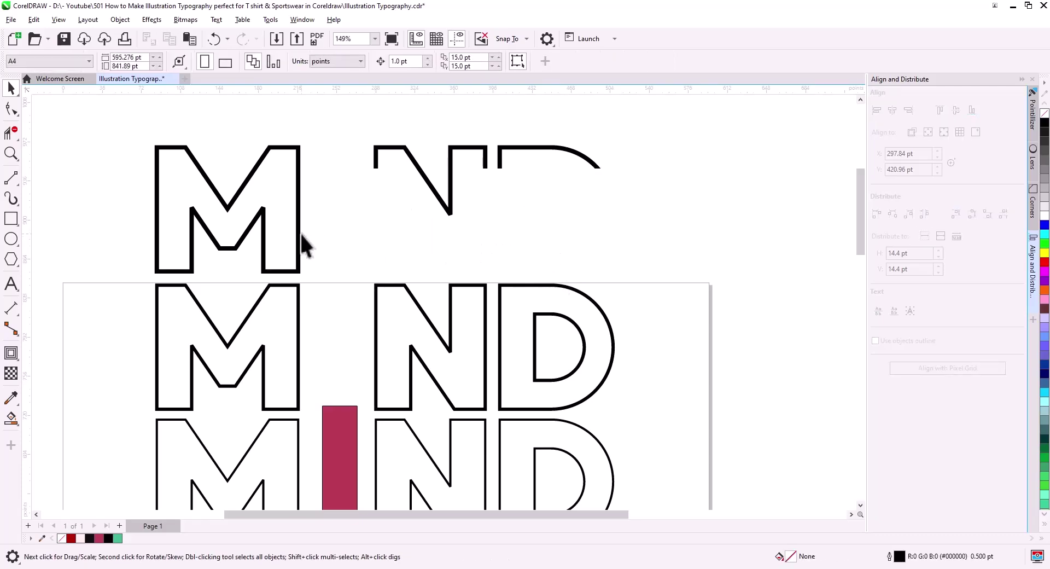
{"action": "left_click", "coordinate": [299, 241]}
{"action": "key", "text": "Delete"}
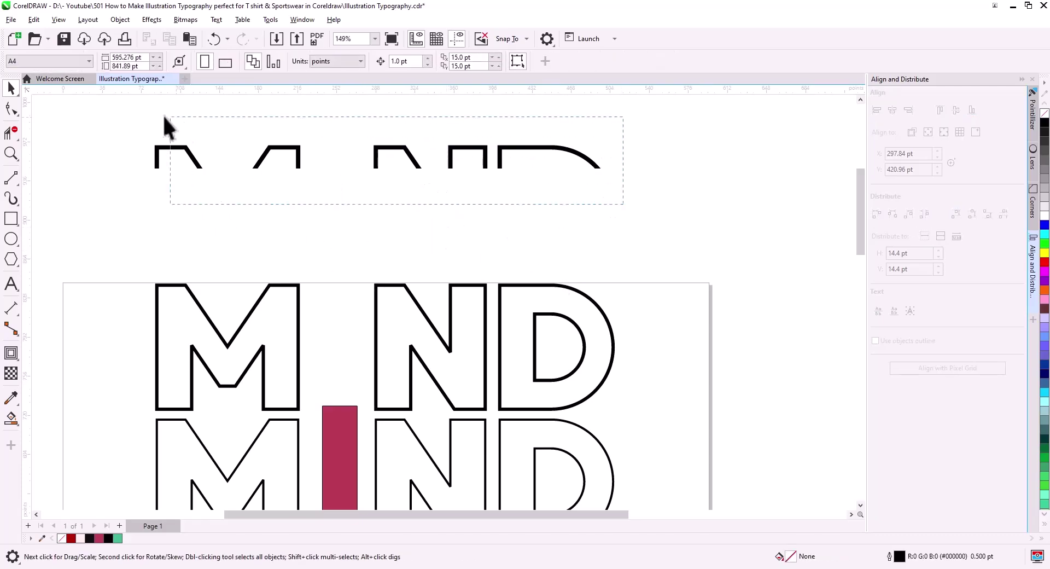
{"action": "left_click", "coordinate": [321, 62]}
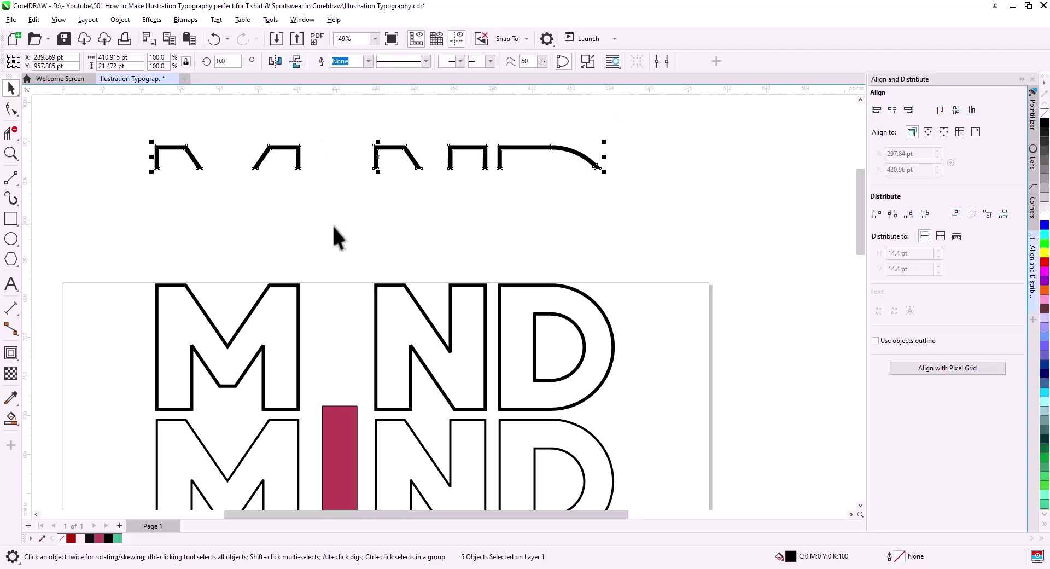
Step: Break apart the middle outlined row and delete the letter pieces below its cut
{"action": "left_click_drag", "start_coordinate": [332, 232], "coordinate": [332, 170]}
{"action": "left_click", "coordinate": [642, 340]}
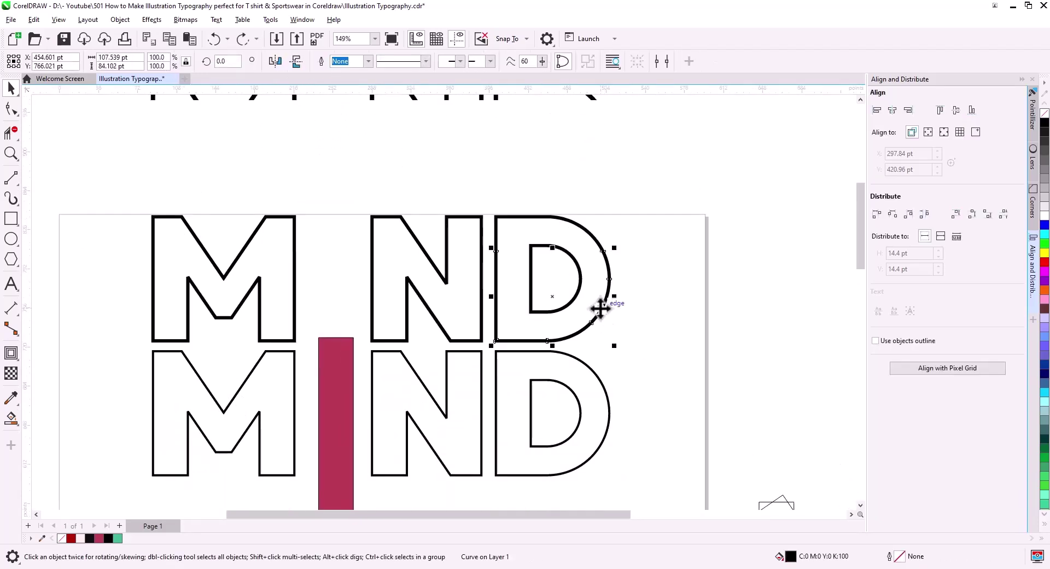
{"action": "key", "text": "Delete"}
{"action": "left_click_drag", "start_coordinate": [164, 244], "coordinate": [109, 246]}
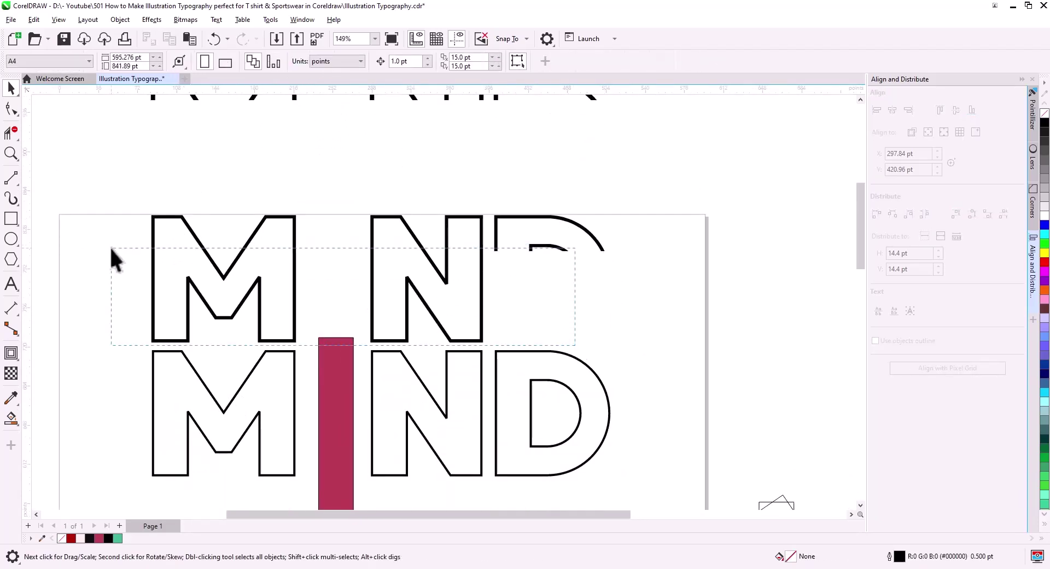
{"action": "key", "text": "Delete"}
Step: Combine the remaining upper pieces of the middle row into a single curve
{"action": "left_click_drag", "start_coordinate": [458, 311], "coordinate": [442, 264]}
{"action": "left_click_drag", "start_coordinate": [617, 230], "coordinate": [109, 142]}
{"action": "left_click", "coordinate": [321, 62]}
Step: Break apart the lowest outlined M, N and D and delete all letter pieces below the cut
{"action": "left_click_drag", "start_coordinate": [481, 257], "coordinate": [458, 165]}
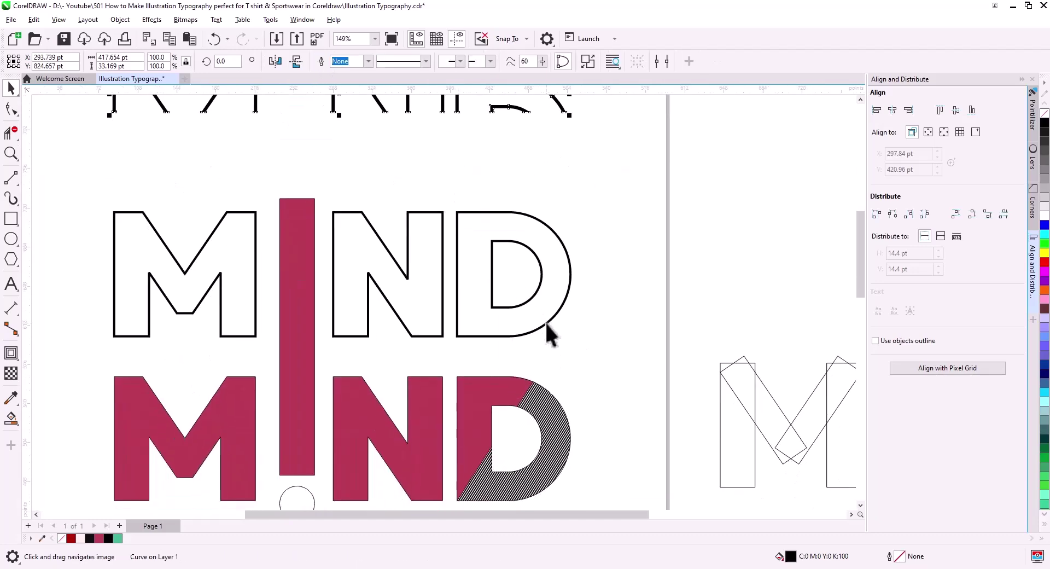
{"action": "right_click", "coordinate": [549, 324]}
{"action": "left_click", "coordinate": [602, 190]}
{"action": "left_click", "coordinate": [559, 306]}
{"action": "key", "text": "Delete"}
{"action": "left_click", "coordinate": [528, 300]}
{"action": "key", "text": "Delete"}
{"action": "left_click_drag", "start_coordinate": [499, 351], "coordinate": [67, 246]}
{"action": "key", "text": "Delete"}
Step: Combine the lowest row's remaining pieces and stack the three cut outline rows closely above the solid MIND letters, thickest on top
{"action": "left_click_drag", "start_coordinate": [609, 299], "coordinate": [93, 180]}
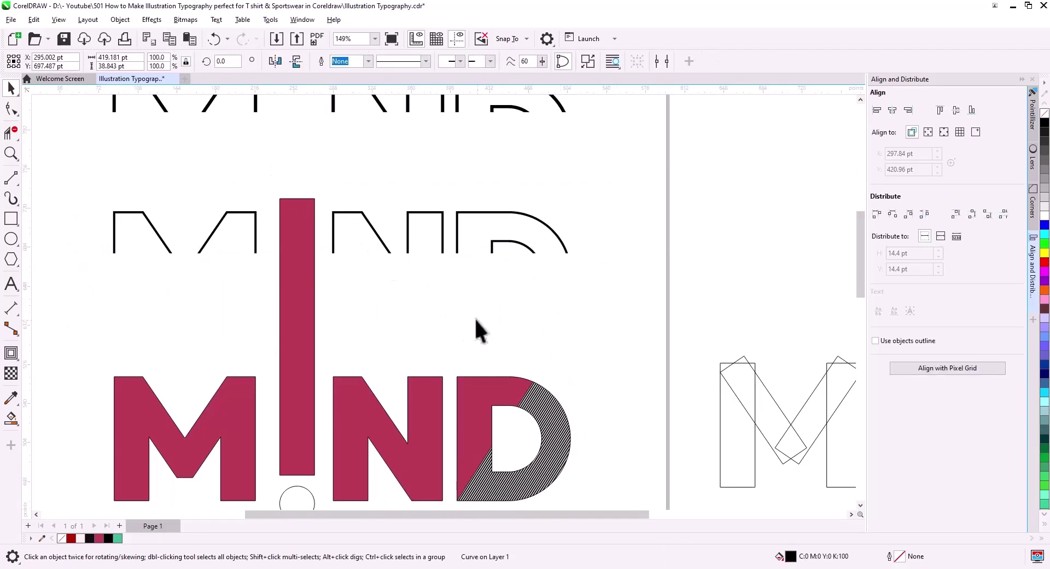
{"action": "left_click", "coordinate": [468, 270]}
{"action": "left_click_drag", "start_coordinate": [457, 249], "coordinate": [462, 366]}
{"action": "left_click_drag", "start_coordinate": [457, 111], "coordinate": [457, 320]}
{"action": "scroll", "coordinate": [463, 218], "scroll_direction": "down", "scroll_amount": 1}
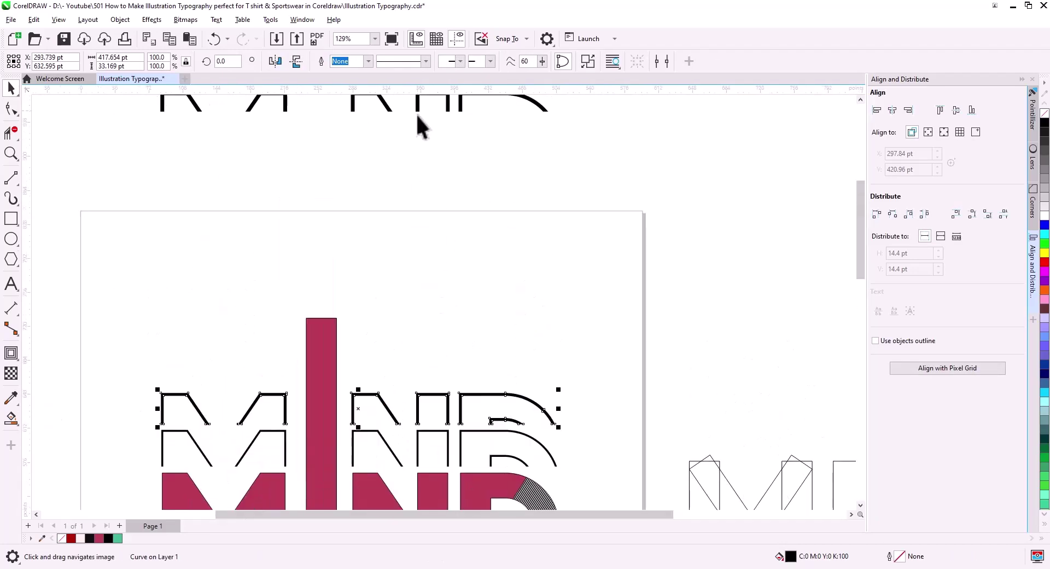
{"action": "left_click_drag", "start_coordinate": [417, 111], "coordinate": [444, 386]}
{"action": "scroll", "coordinate": [604, 336], "scroll_direction": "down", "scroll_amount": 3}
Step: Fill the solid crimson M, exclamation bar, N and D with the dark red document colour
{"action": "left_click", "coordinate": [369, 421]}
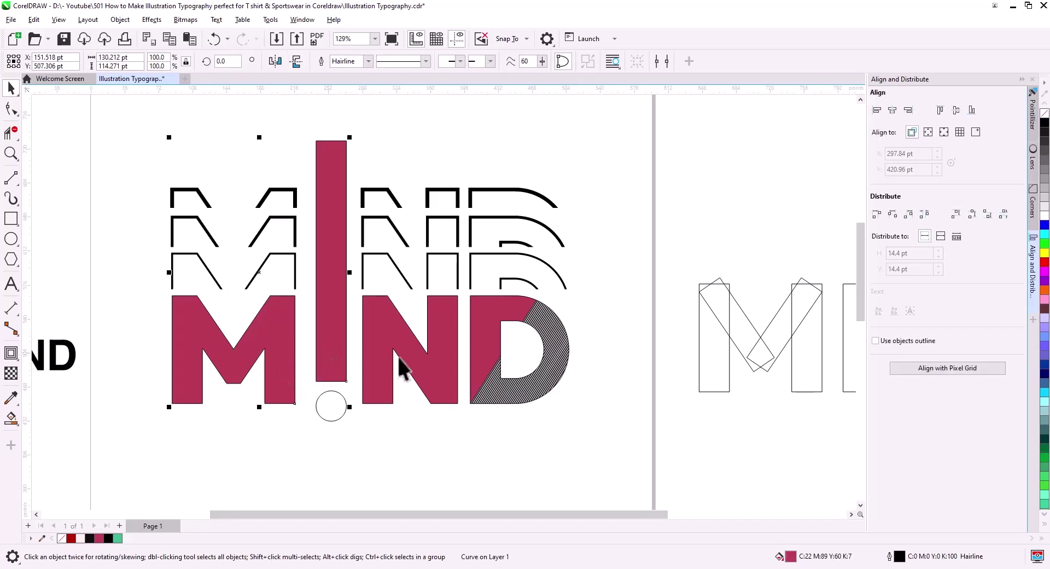
{"action": "left_click", "coordinate": [449, 352], "text": "shift"}
{"action": "left_click", "coordinate": [475, 332], "text": "shift"}
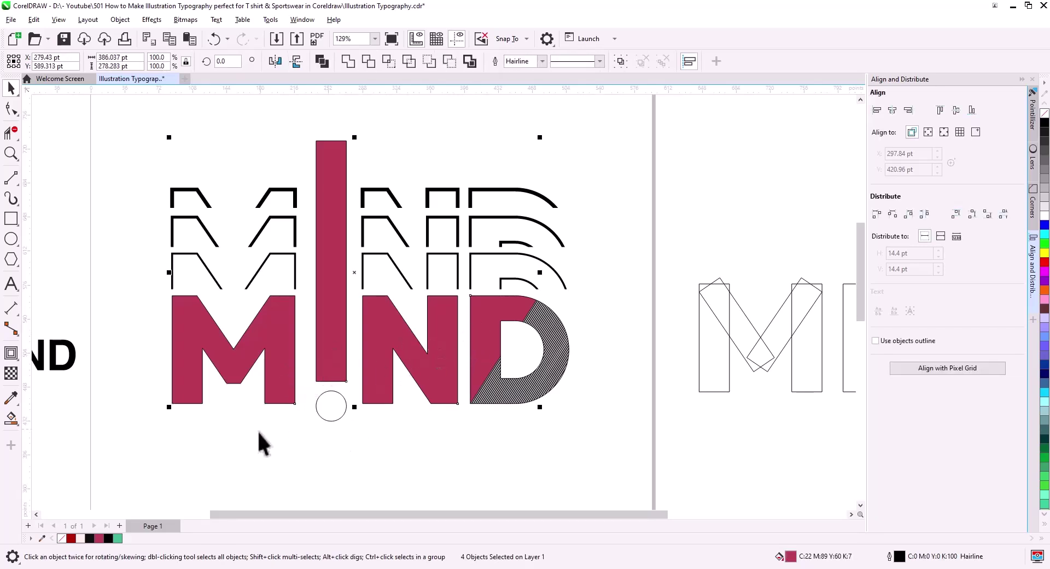
{"action": "left_click", "coordinate": [71, 538]}
{"action": "left_click", "coordinate": [275, 451]}
Step: Place a copy of the "# NEVER" text over the upper part of the red exclamation bar
{"action": "left_click_drag", "start_coordinate": [275, 451], "coordinate": [310, 454]}
{"action": "left_click", "coordinate": [130, 340]}
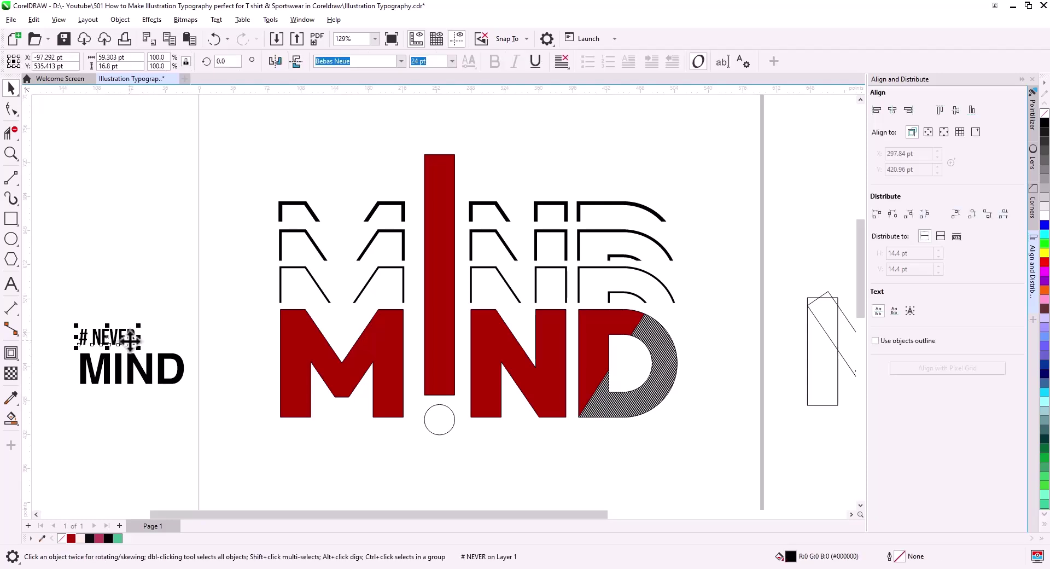
{"action": "left_click_drag", "start_coordinate": [130, 338], "coordinate": [449, 184]}
{"action": "left_click", "coordinate": [475, 208]}
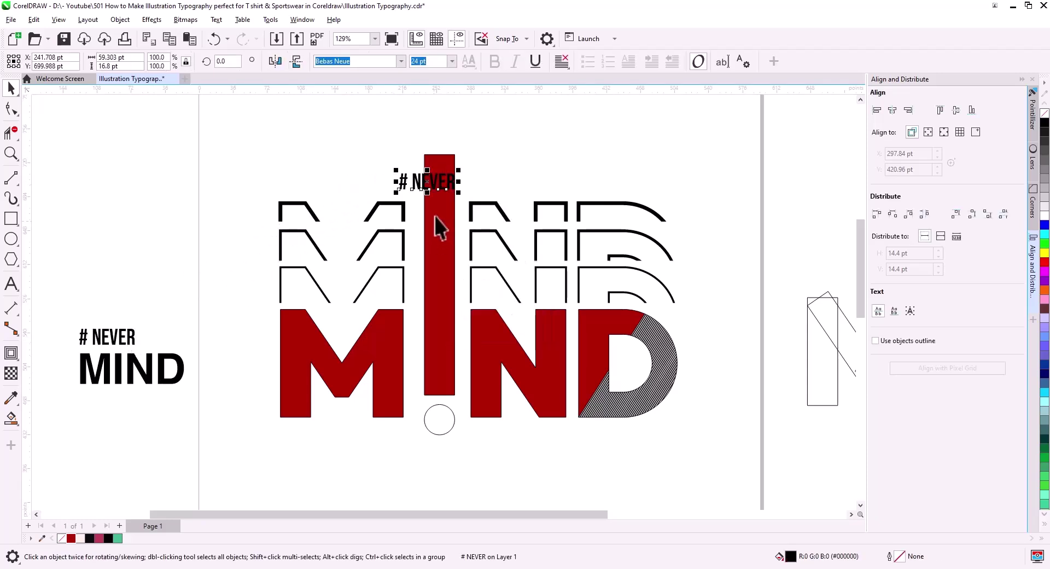
Step: Rotate the "# NEVER" copy to 270 degrees and move it inside the top of the red bar
{"action": "left_click", "coordinate": [443, 187]}
{"action": "left_click_drag", "start_coordinate": [458, 192], "coordinate": [399, 233]}
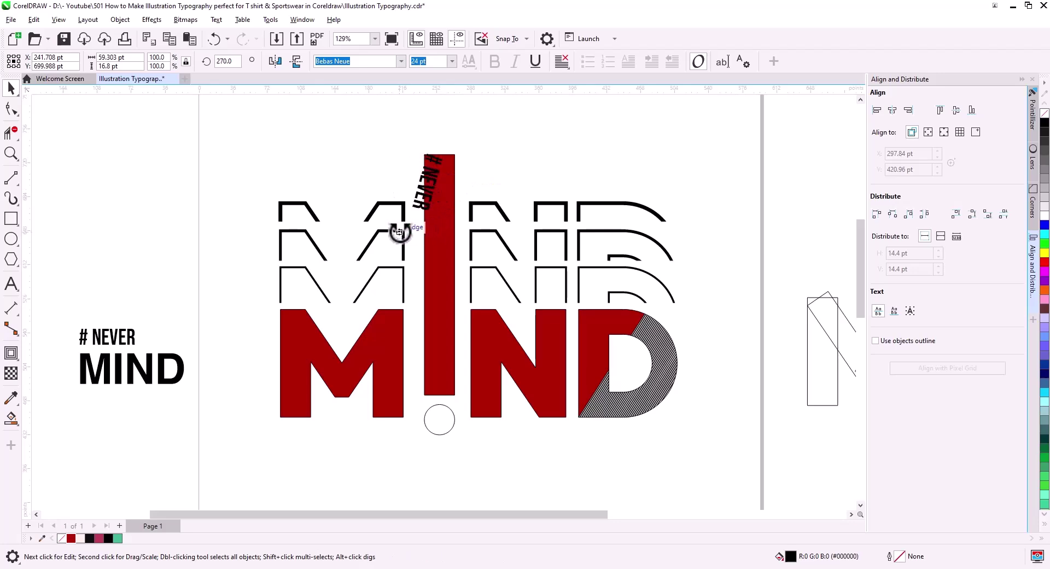
{"action": "key", "text": "Escape"}
{"action": "scroll", "coordinate": [430, 175], "scroll_direction": "up", "scroll_amount": 4}
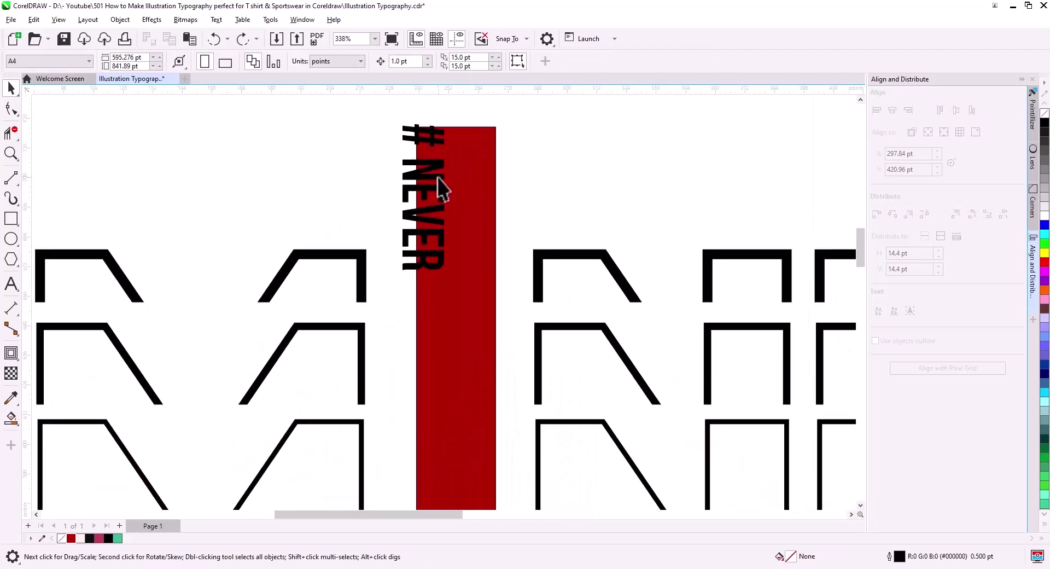
{"action": "left_click_drag", "start_coordinate": [438, 176], "coordinate": [469, 196]}
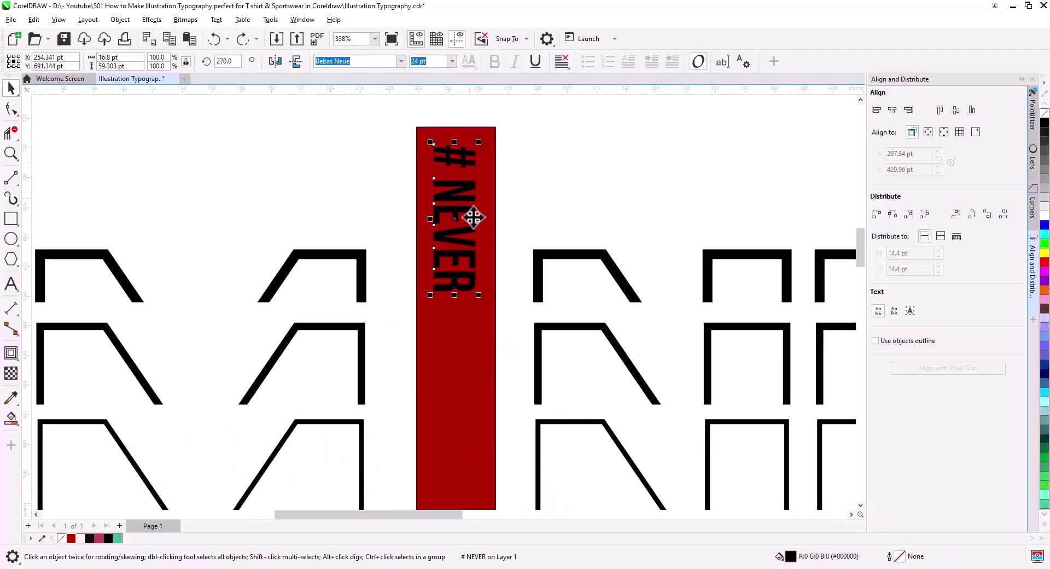
Step: Enlarge the vertical "# NEVER" text to 32.583 pt and widen its letter spacing down the bar
{"action": "left_click_drag", "start_coordinate": [494, 284], "coordinate": [497, 339]}
{"action": "left_click", "coordinate": [11, 109]}
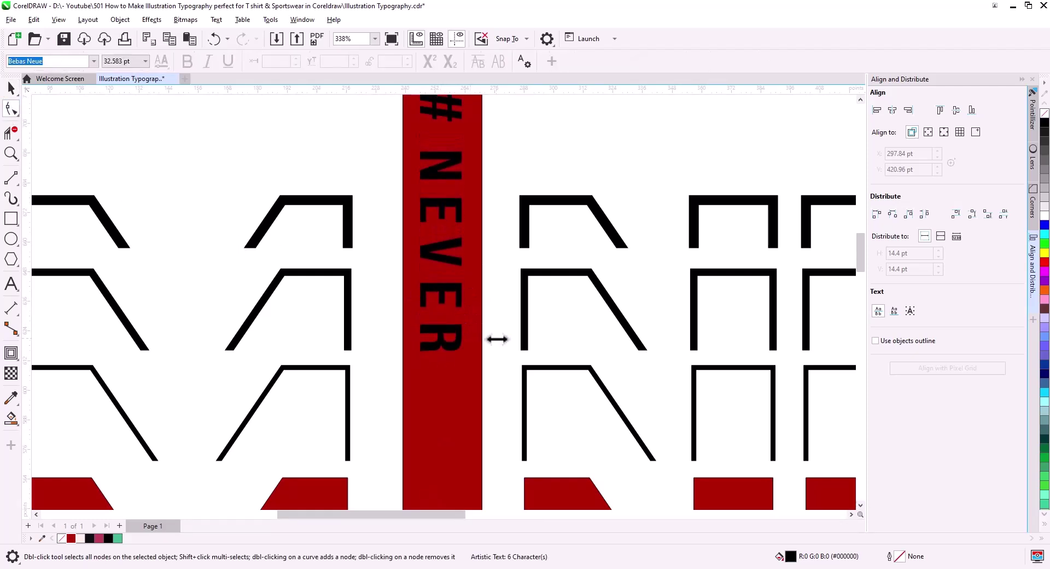
Step: Convert the vertical "# NEVER" text to curves and centre it horizontally with the red exclamation bar
{"action": "scroll", "coordinate": [445, 352], "scroll_direction": "down", "scroll_amount": 2}
{"action": "key", "text": "space"}
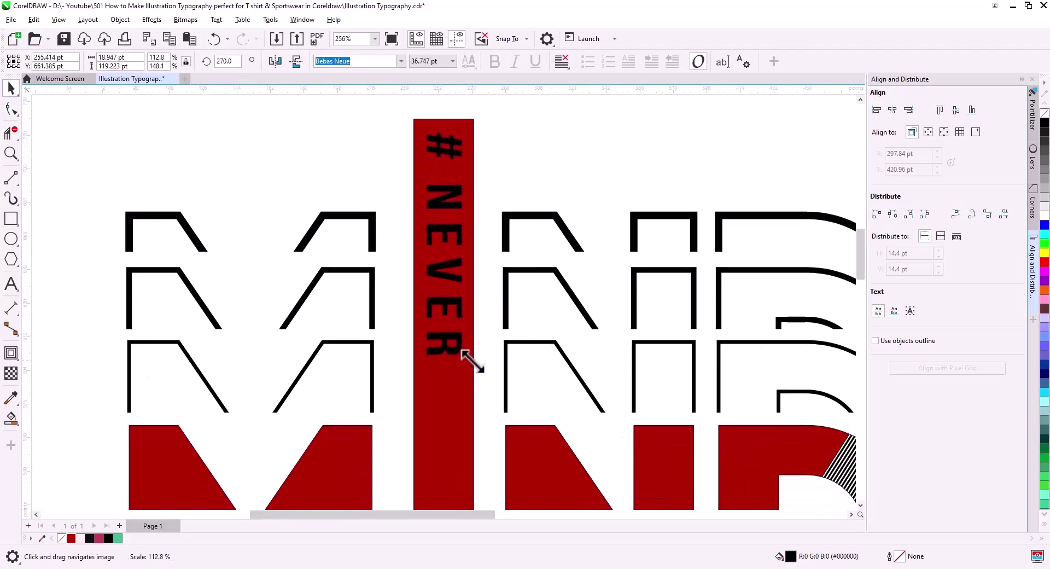
{"action": "right_click", "coordinate": [457, 349]}
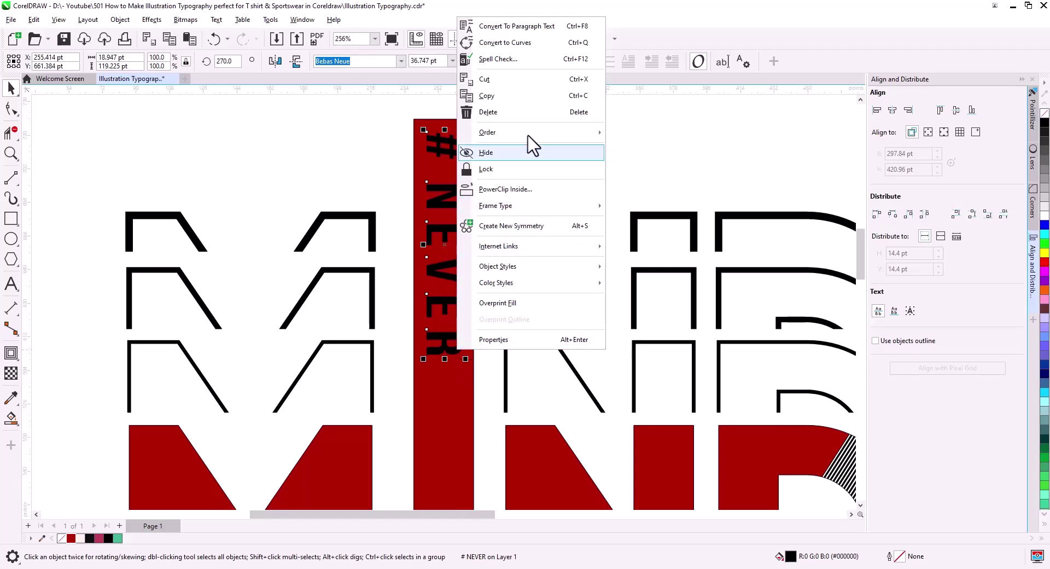
{"action": "left_click", "coordinate": [537, 46]}
{"action": "left_click", "coordinate": [470, 393], "text": "shift"}
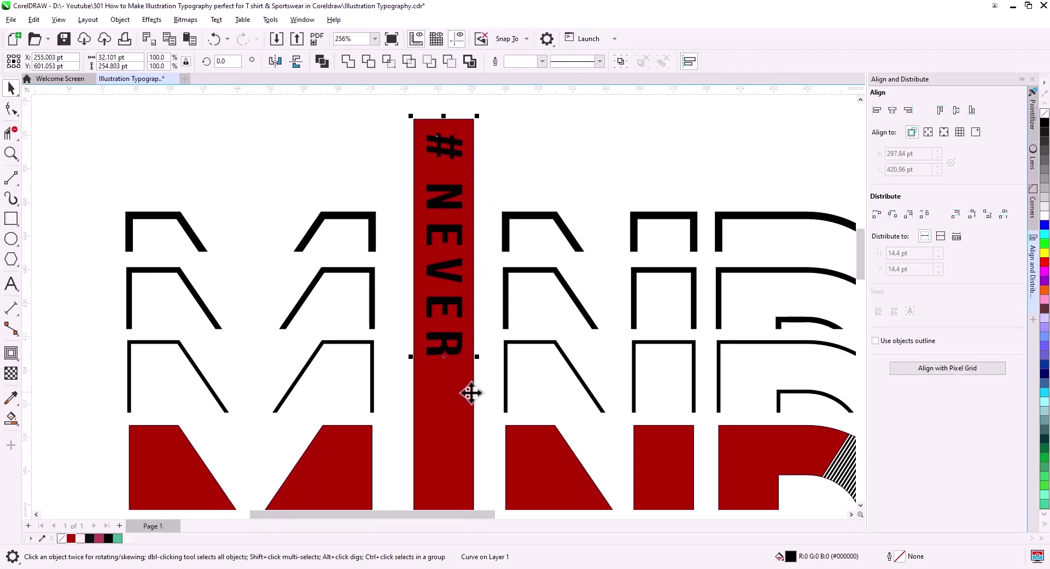
{"action": "left_click", "coordinate": [891, 110]}
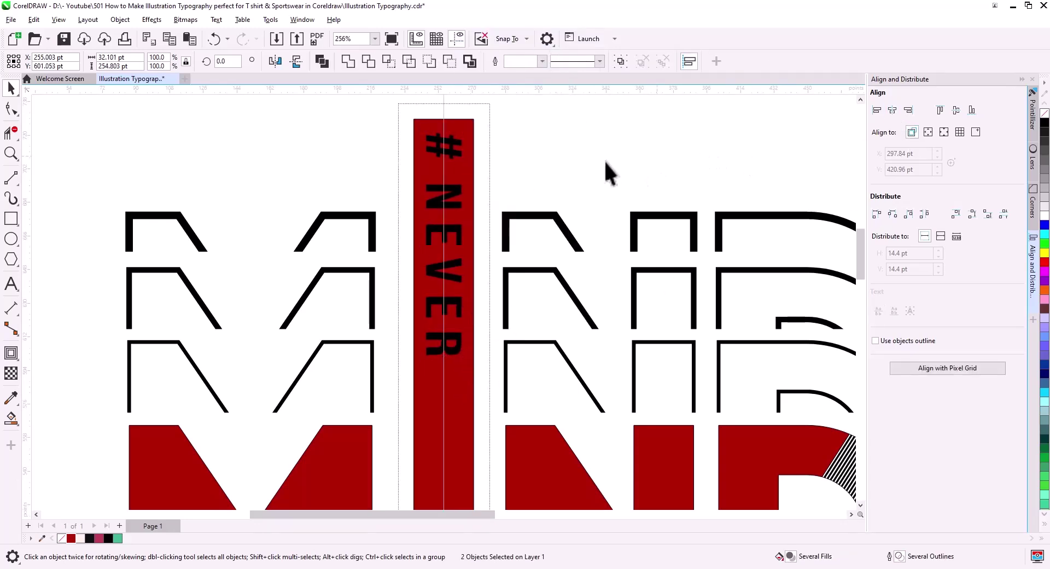
Step: Move the nodes of the "#" down the bar so the symbol sits closer to the N of NEVER
{"action": "left_click", "coordinate": [448, 172]}
{"action": "left_click", "coordinate": [13, 108]}
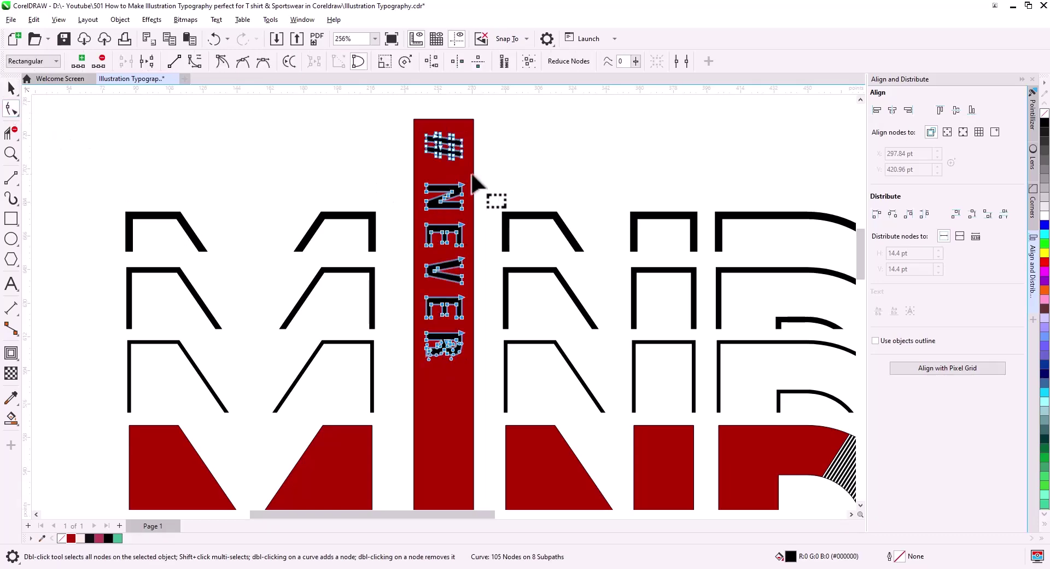
{"action": "scroll", "coordinate": [470, 183], "scroll_direction": "up", "scroll_amount": 4}
{"action": "left_click_drag", "start_coordinate": [494, 241], "coordinate": [387, 153]}
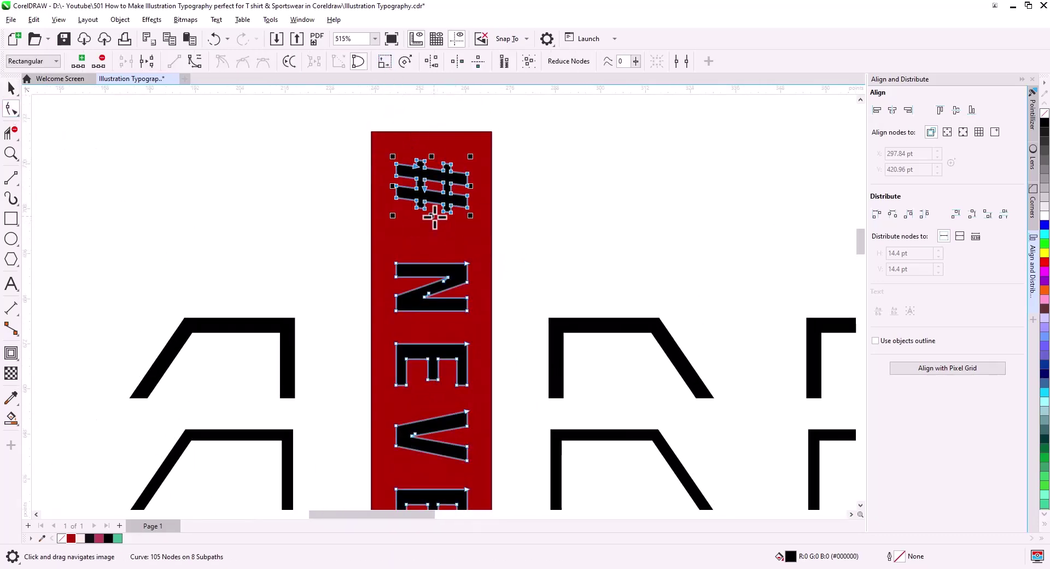
{"action": "left_click_drag", "start_coordinate": [435, 216], "coordinate": [462, 268]}
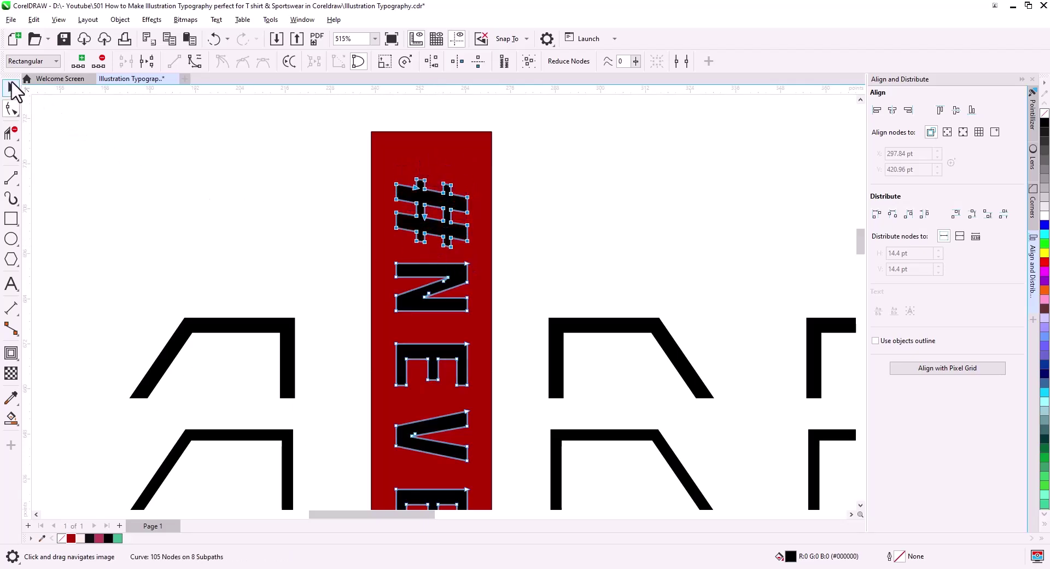
{"action": "left_click", "coordinate": [11, 87]}
{"action": "left_click", "coordinate": [208, 182]}
{"action": "scroll", "coordinate": [362, 206], "scroll_direction": "down", "scroll_amount": 1}
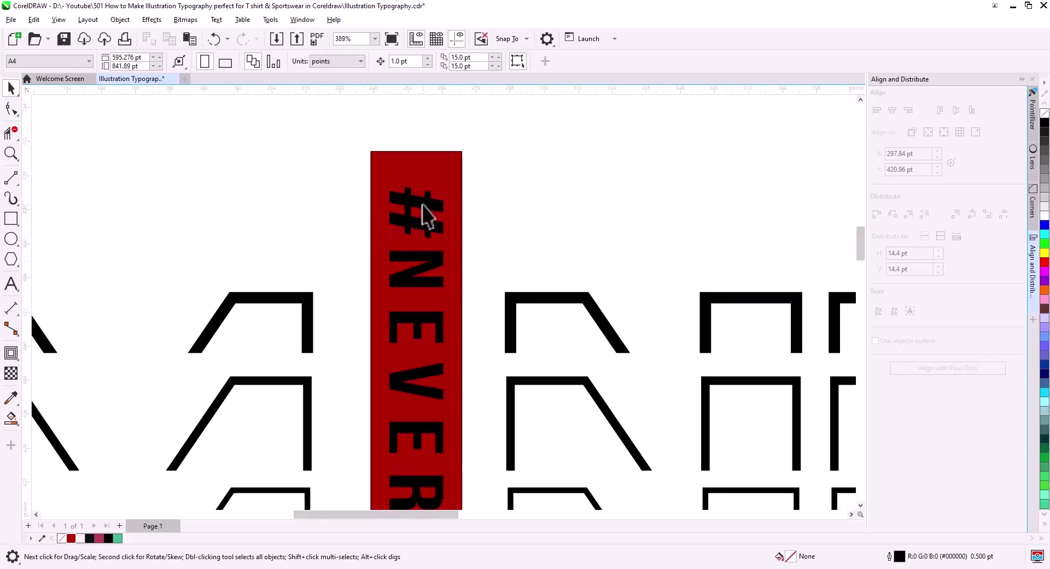
Step: Reposition the "#NEVER" lettering vertically within the top of the red bar
{"action": "mouse_move", "coordinate": [422, 205]}
{"action": "left_mouse_down"}
{"action": "mouse_move", "coordinate": [424, 186]}
{"action": "mouse_move", "coordinate": [425, 194]}
{"action": "left_mouse_up"}
{"action": "scroll", "coordinate": [416, 243], "scroll_direction": "down", "scroll_amount": 2}
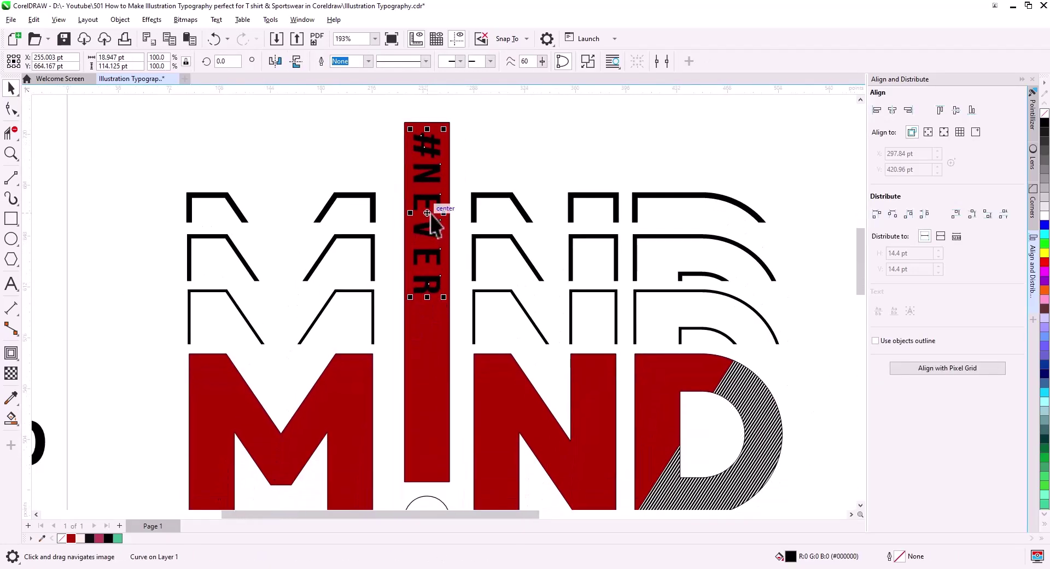
{"action": "left_click_drag", "start_coordinate": [436, 228], "coordinate": [441, 206]}
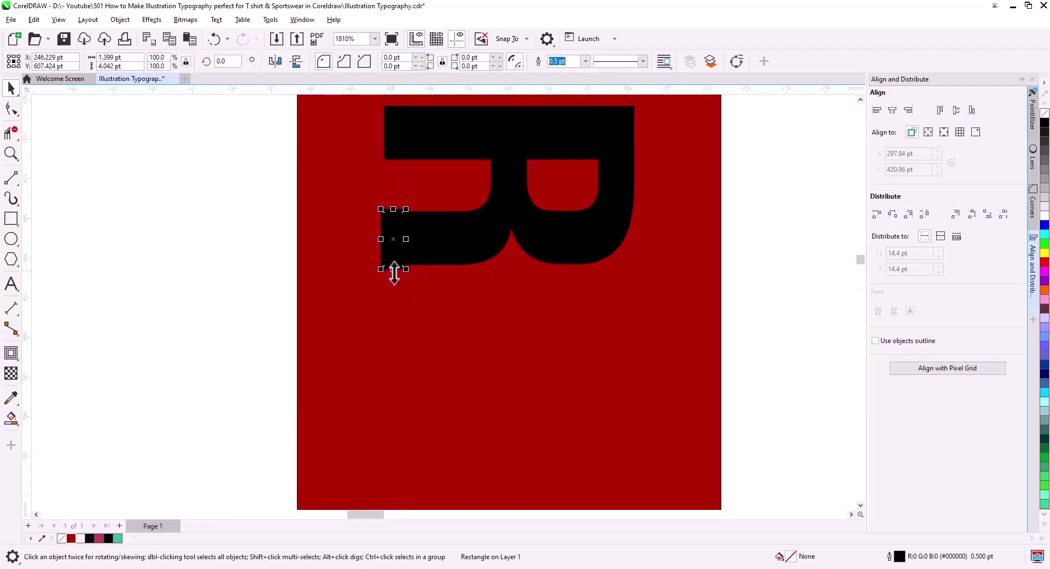
Step: Stretch the 1.399 pt wide rectangle from the R's leg down to the red bar's bottom edge, about 135.8 pt tall
{"action": "left_click_drag", "start_coordinate": [393, 269], "coordinate": [409, 440]}
{"action": "scroll", "coordinate": [434, 345], "scroll_direction": "down", "scroll_amount": 2}
{"action": "scroll", "coordinate": [452, 257], "scroll_direction": "down", "scroll_amount": 5}
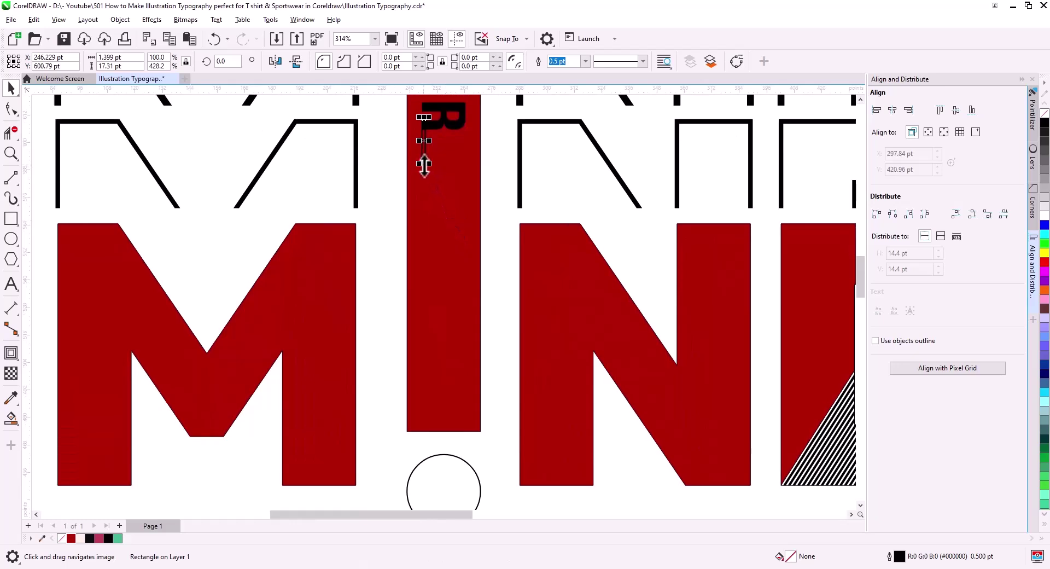
{"action": "left_click_drag", "start_coordinate": [437, 357], "coordinate": [424, 432]}
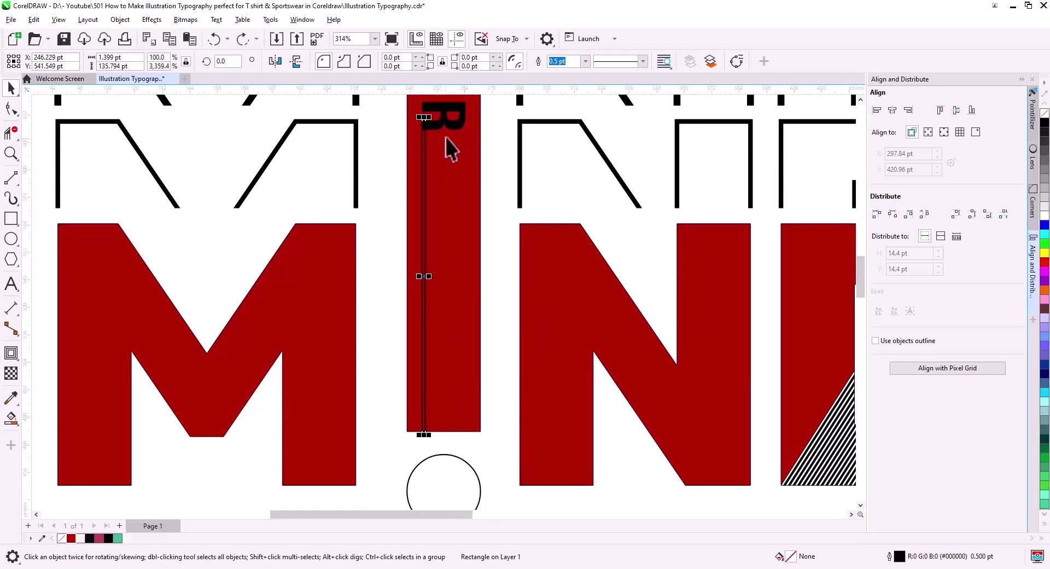
Step: Break the "#NEVER" curve apart into separate letter shapes
{"action": "scroll", "coordinate": [449, 126], "scroll_direction": "up", "scroll_amount": 2}
{"action": "left_click_drag", "start_coordinate": [449, 127], "coordinate": [449, 299]}
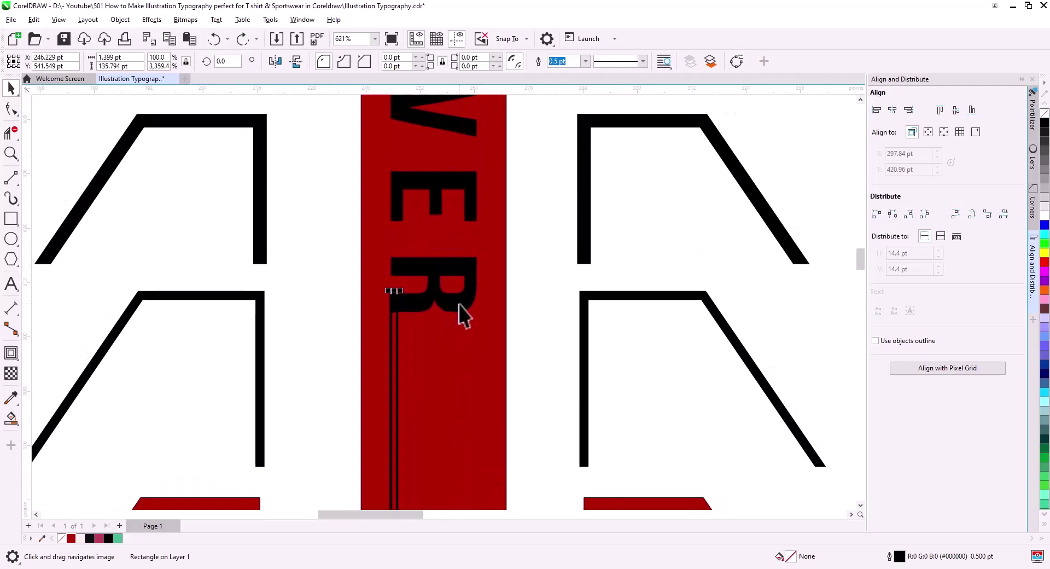
{"action": "right_click", "coordinate": [459, 304]}
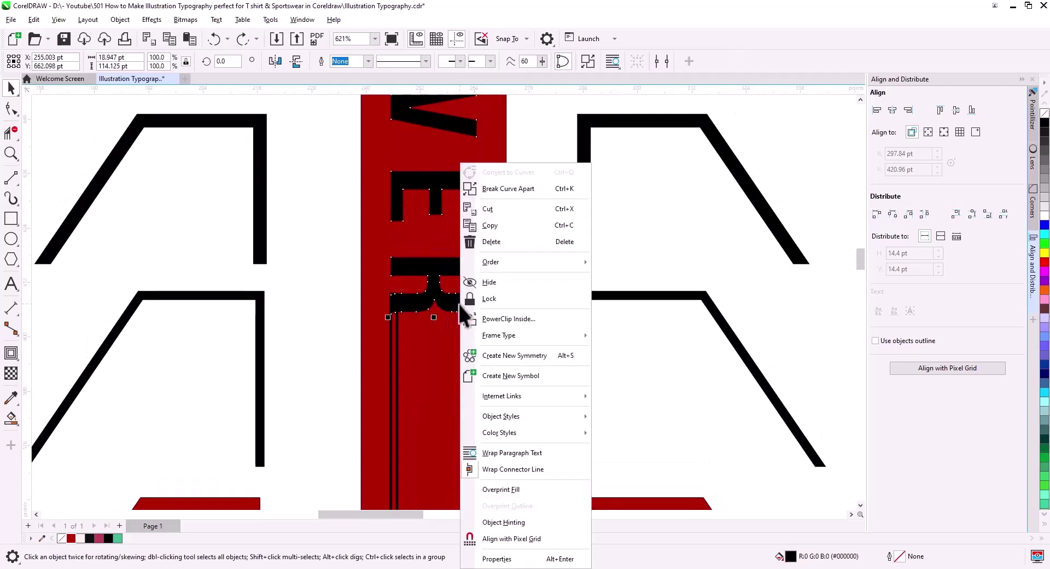
{"action": "left_click", "coordinate": [537, 191]}
{"action": "key", "text": "Escape"}
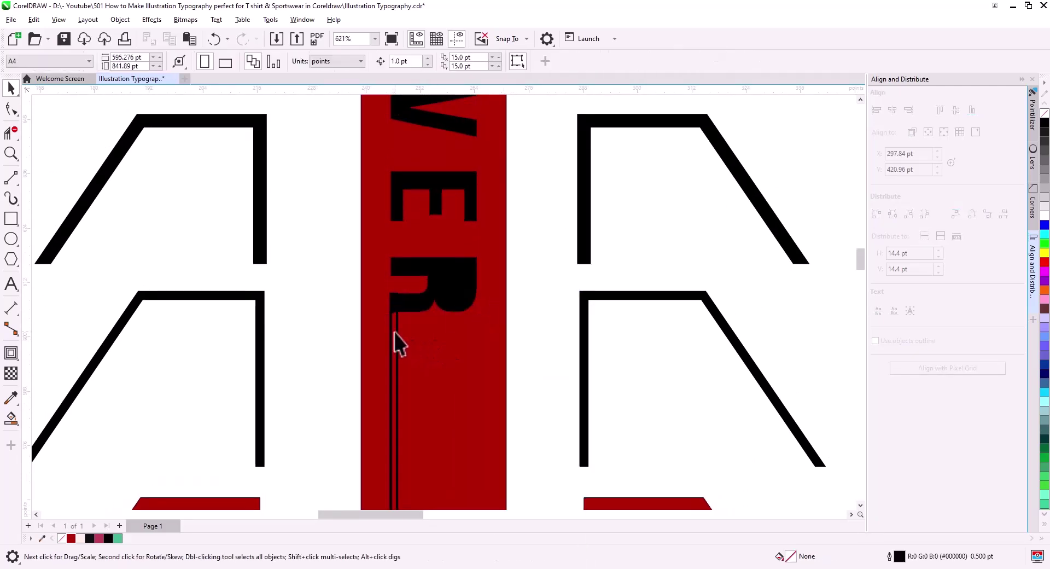
Step: Weld the thin vertical strip to the R at the end of NEVER
{"action": "left_click", "coordinate": [394, 332]}
{"action": "left_click", "coordinate": [416, 306], "text": "shift"}
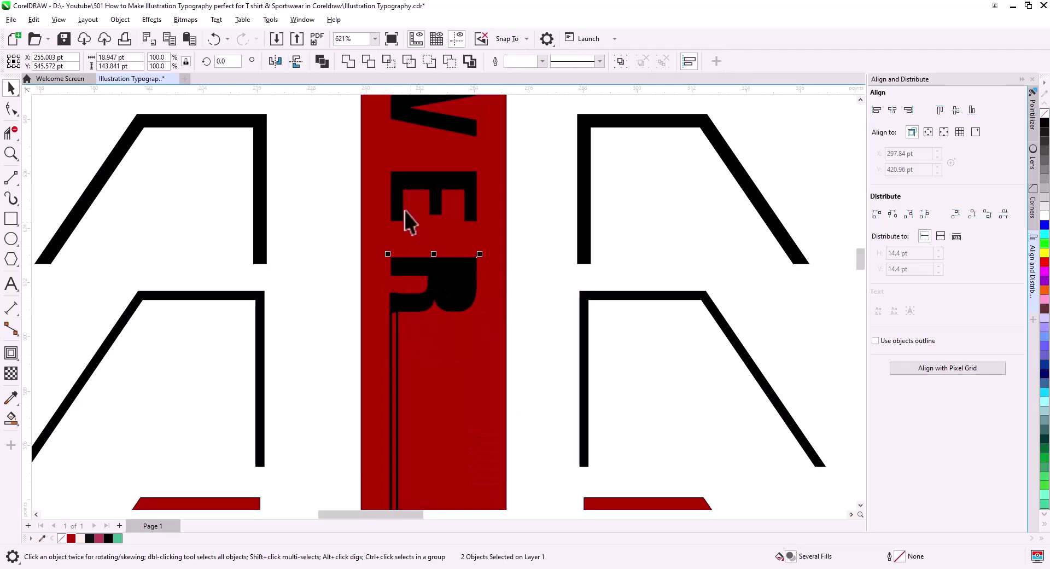
{"action": "left_click", "coordinate": [348, 61]}
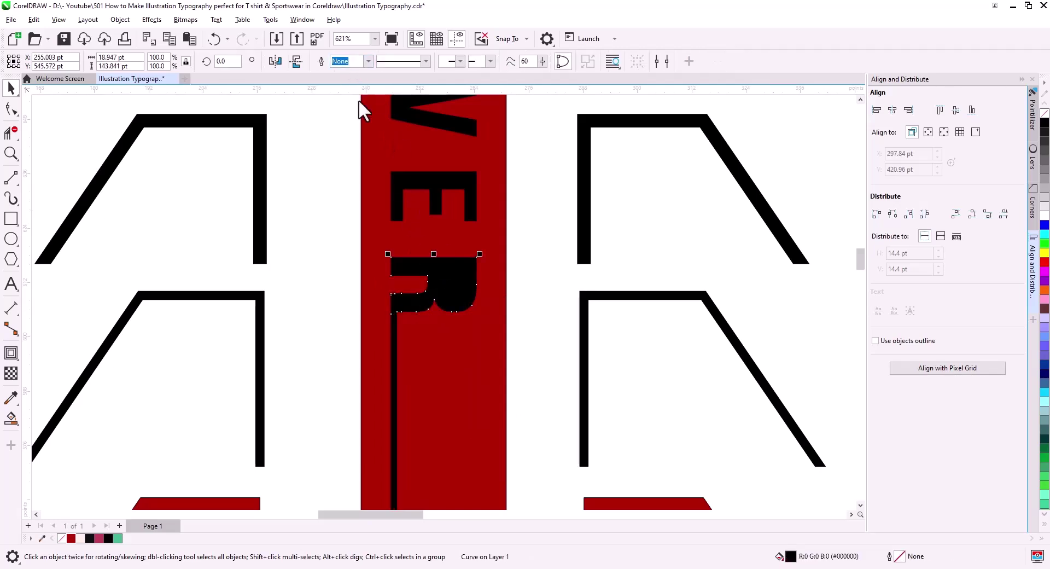
{"action": "scroll", "coordinate": [509, 295], "scroll_direction": "down", "scroll_amount": 5}
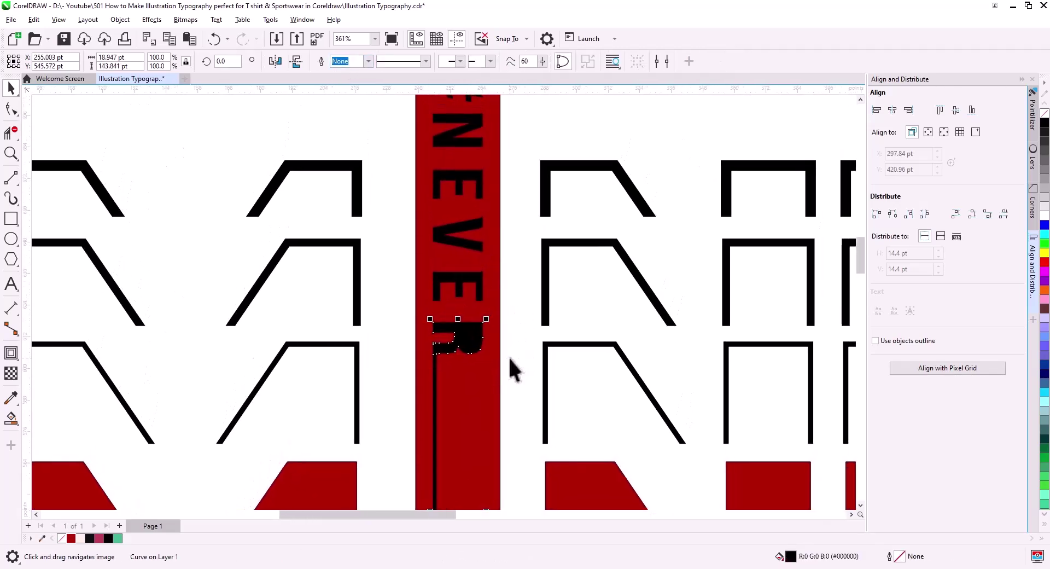
Step: Combine all the "#NEVER" pieces into one curve and fill it with the light cream document colour
{"action": "left_click_drag", "start_coordinate": [512, 366], "coordinate": [509, 370]}
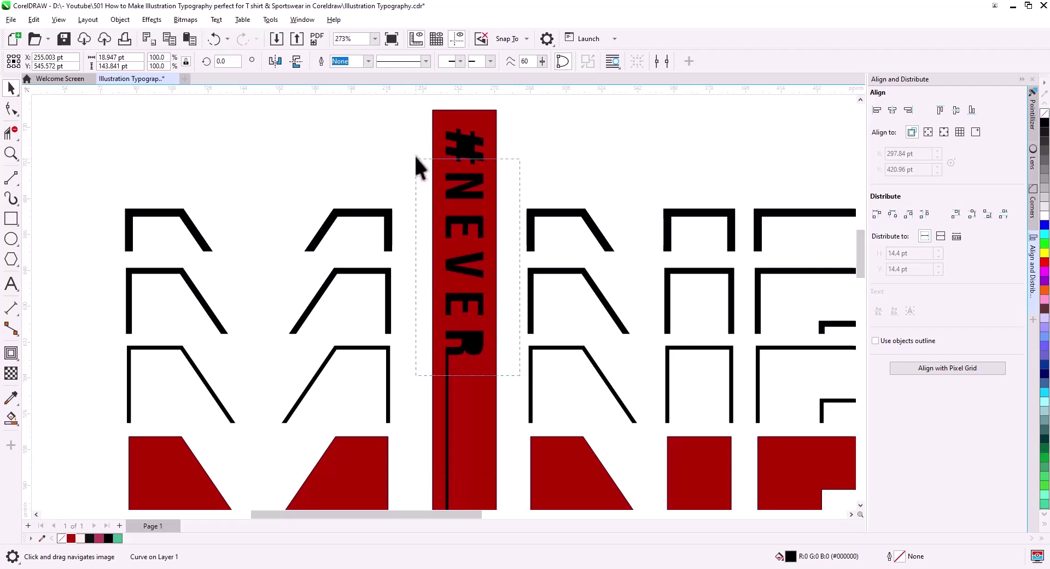
{"action": "left_click_drag", "start_coordinate": [414, 155], "coordinate": [413, 150]}
{"action": "left_click", "coordinate": [322, 61]}
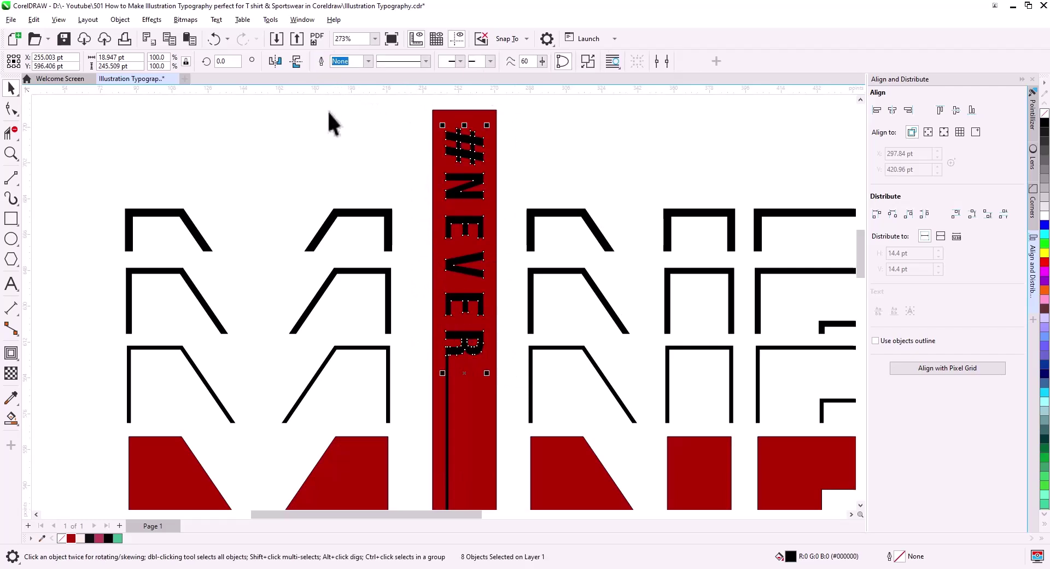
{"action": "left_click", "coordinate": [80, 539]}
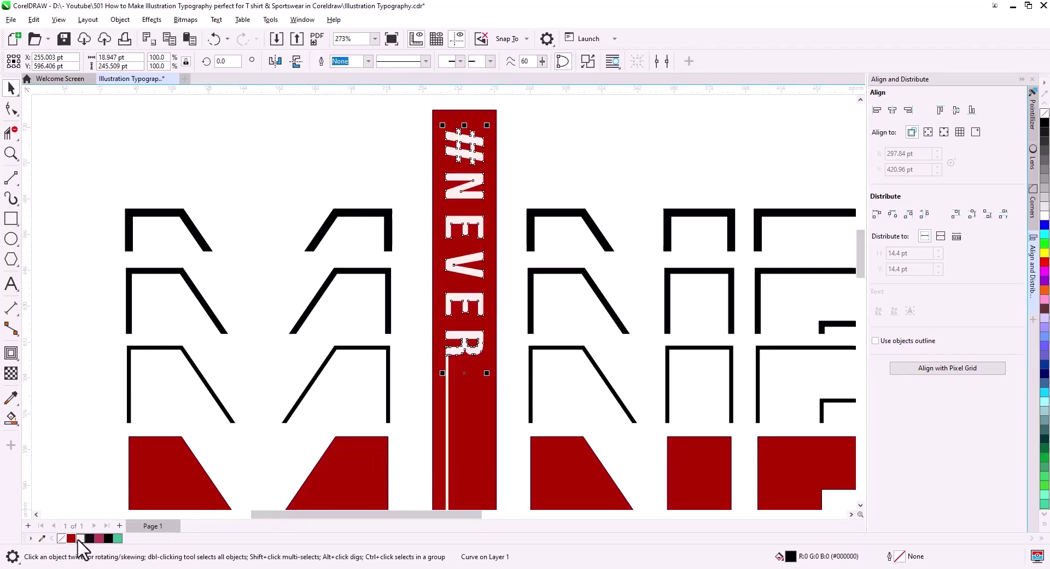
{"action": "left_click", "coordinate": [279, 180]}
{"action": "scroll", "coordinate": [377, 261], "scroll_direction": "down", "scroll_amount": 5}
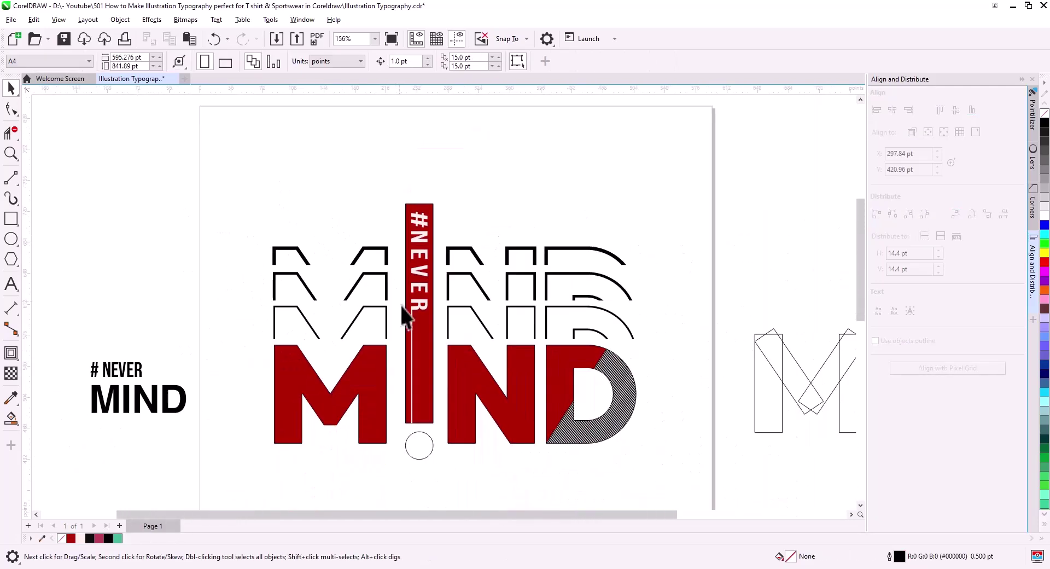
Step: Edit the PowerClip contents of the D's line shading and convert the outlines of all the lines to objects
{"action": "left_click_drag", "start_coordinate": [426, 350], "coordinate": [422, 301]}
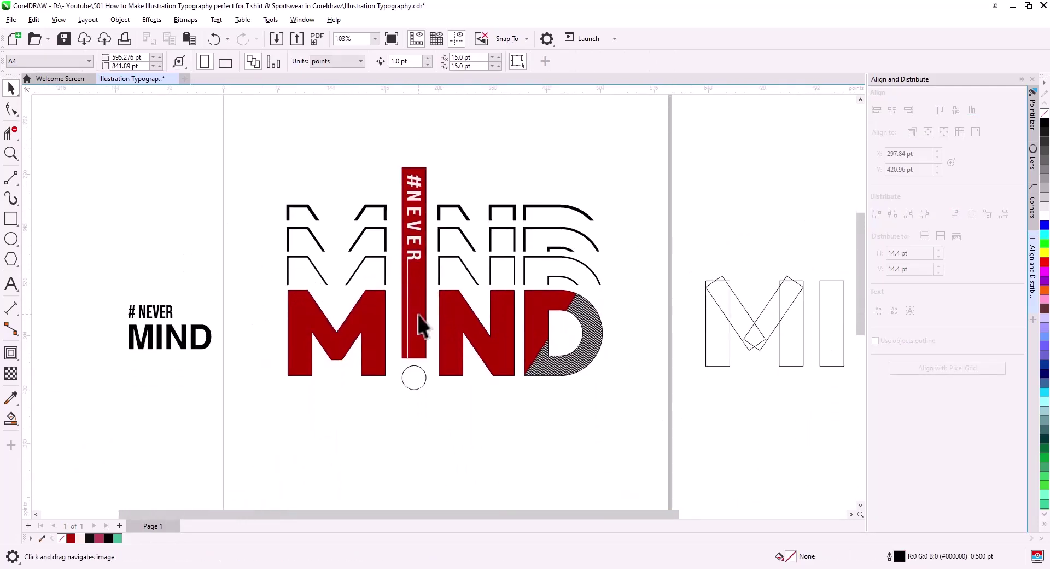
{"action": "left_click", "coordinate": [549, 374]}
{"action": "left_click", "coordinate": [54, 106]}
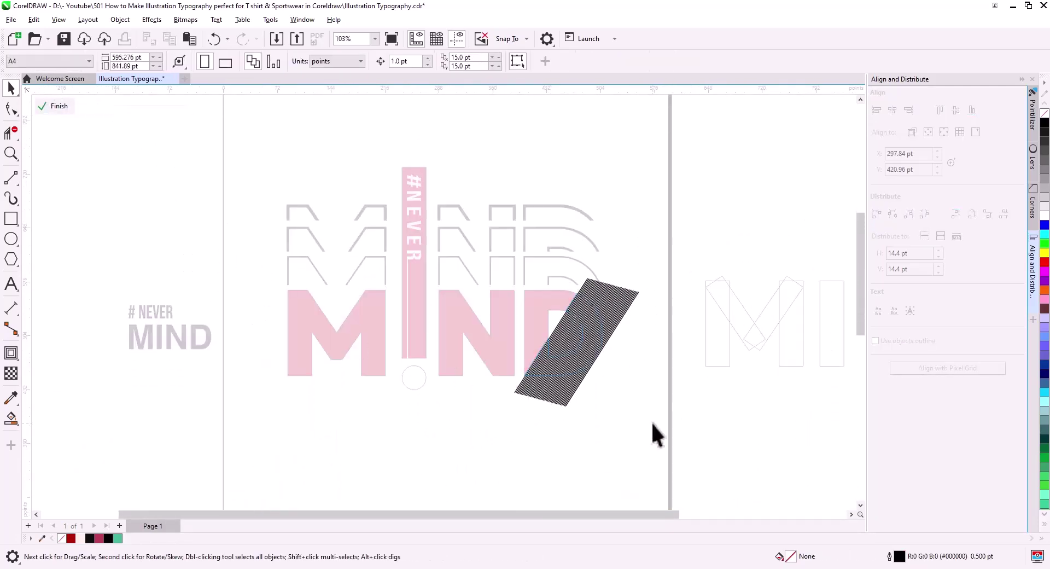
{"action": "key", "text": "ctrl+a"}
{"action": "scroll", "coordinate": [564, 372], "scroll_direction": "up", "scroll_amount": 4}
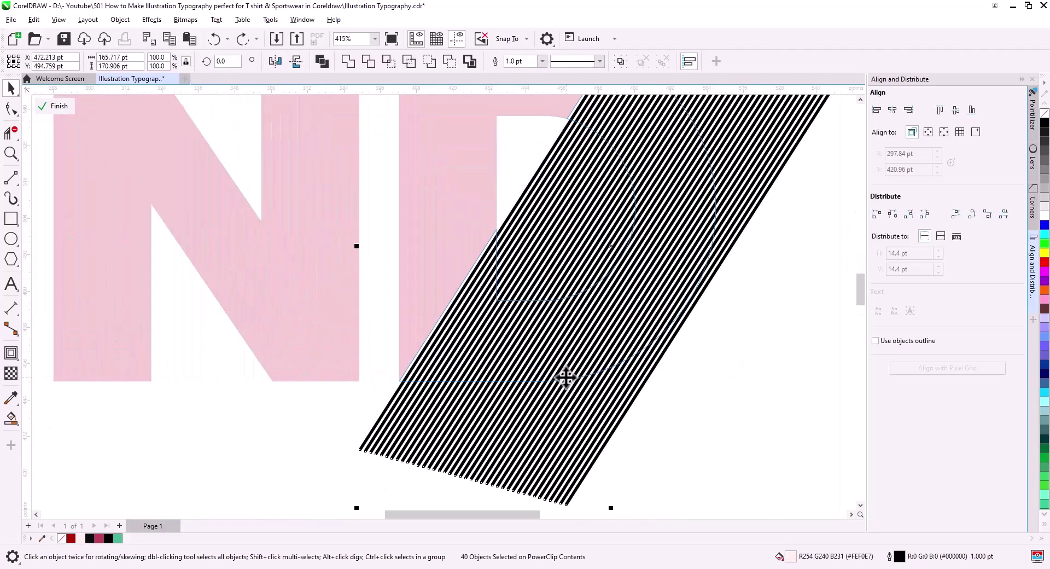
{"action": "scroll", "coordinate": [554, 386], "scroll_direction": "up", "scroll_amount": 1}
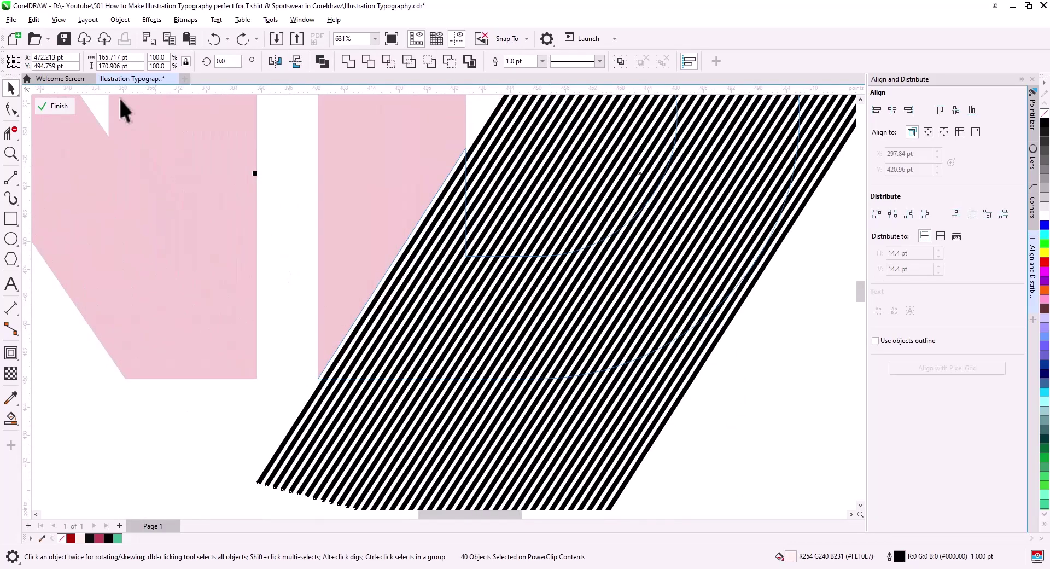
{"action": "left_click", "coordinate": [121, 19]}
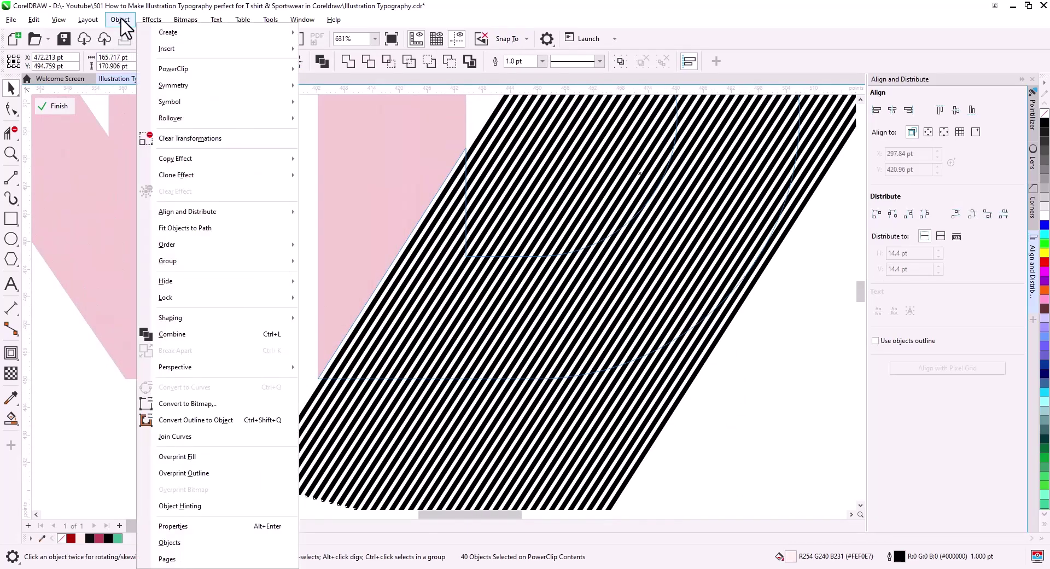
{"action": "left_click", "coordinate": [198, 420]}
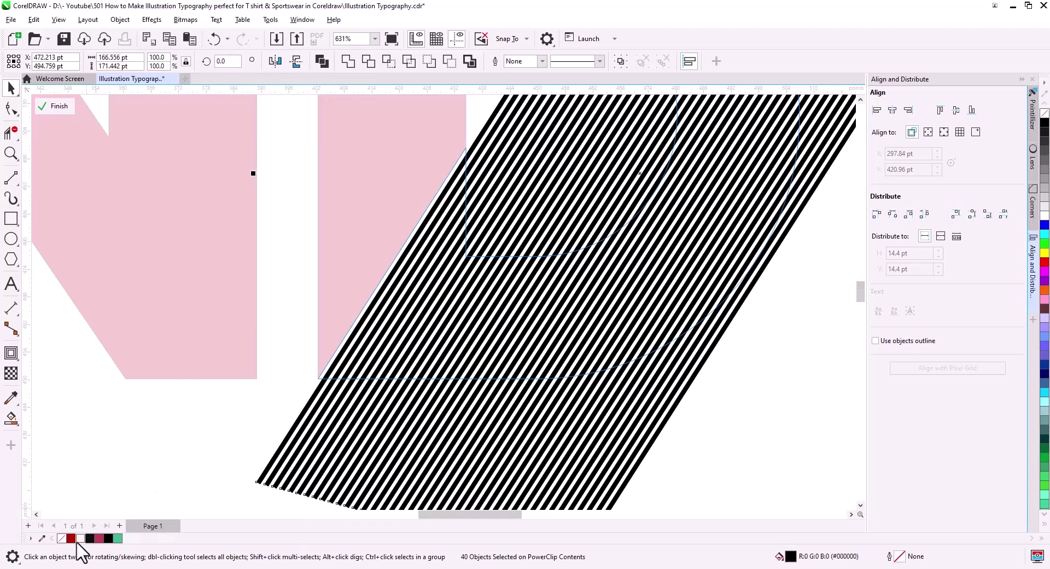
Step: Fill the converted shading lines with light cream #FEF0E7 and finish editing the D's PowerClip
{"action": "left_click", "coordinate": [80, 539]}
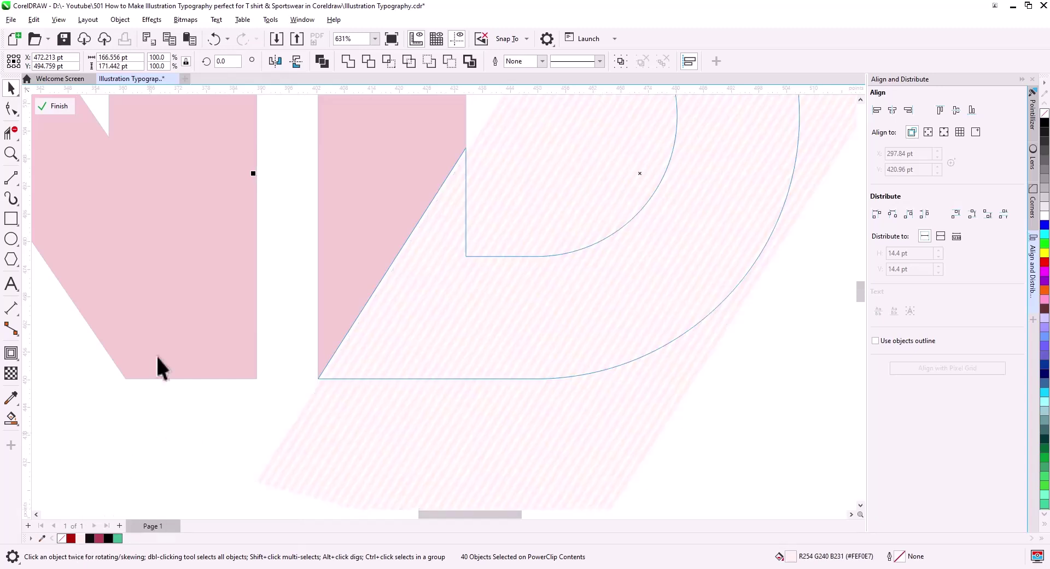
{"action": "left_click", "coordinate": [57, 106]}
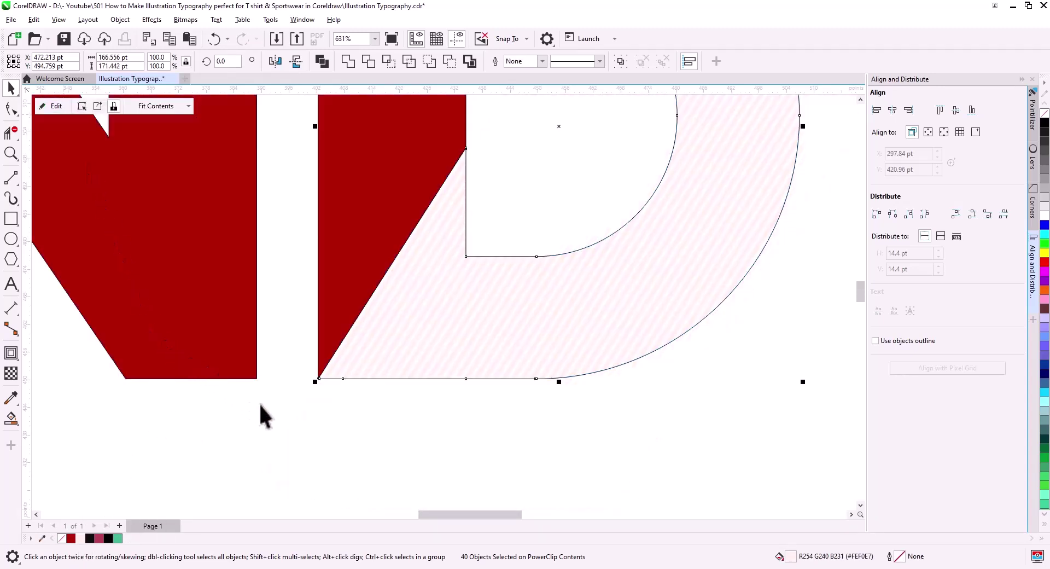
{"action": "scroll", "coordinate": [270, 409], "scroll_direction": "down", "scroll_amount": 2}
{"action": "left_click", "coordinate": [279, 414]}
{"action": "scroll", "coordinate": [402, 381], "scroll_direction": "down", "scroll_amount": 4}
Step: Fill the exclamation mark's dot and the three stacked letter outlines above MIND with the light cream document colour
{"action": "left_click_drag", "start_coordinate": [398, 386], "coordinate": [453, 444]}
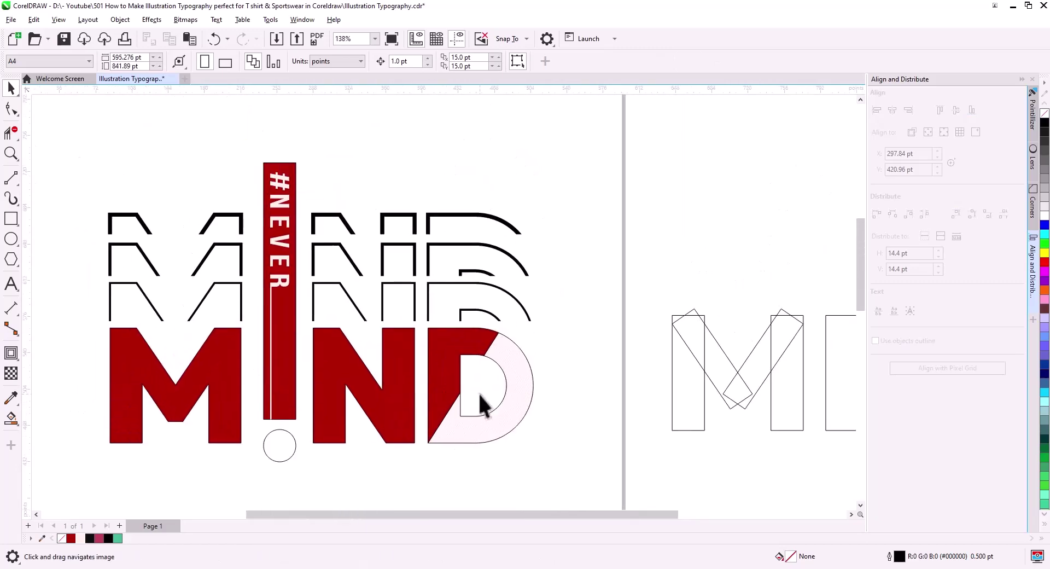
{"action": "left_click_drag", "start_coordinate": [479, 395], "coordinate": [524, 406]}
{"action": "left_click", "coordinate": [326, 455]}
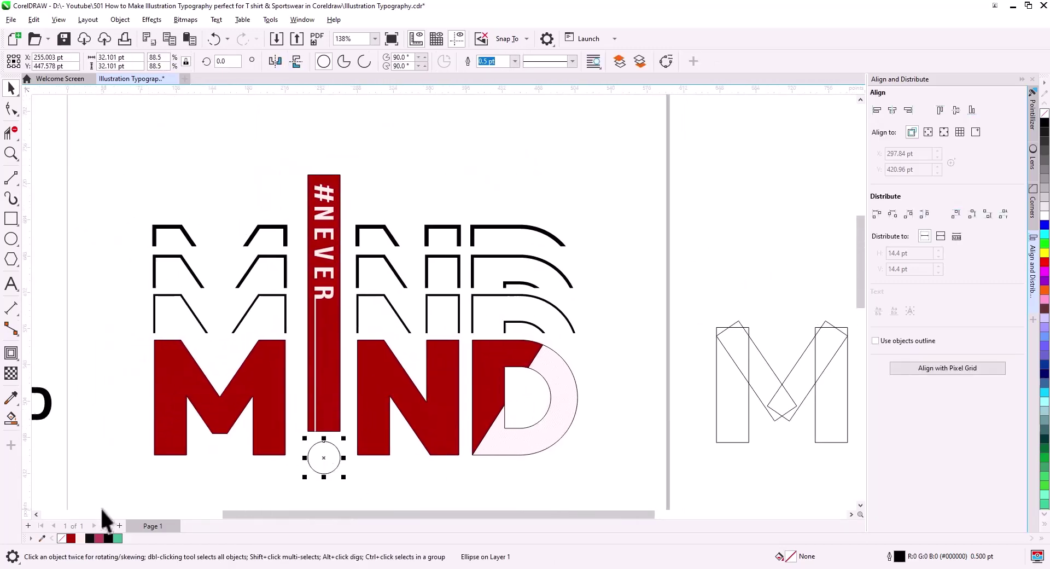
{"action": "left_click", "coordinate": [261, 487]}
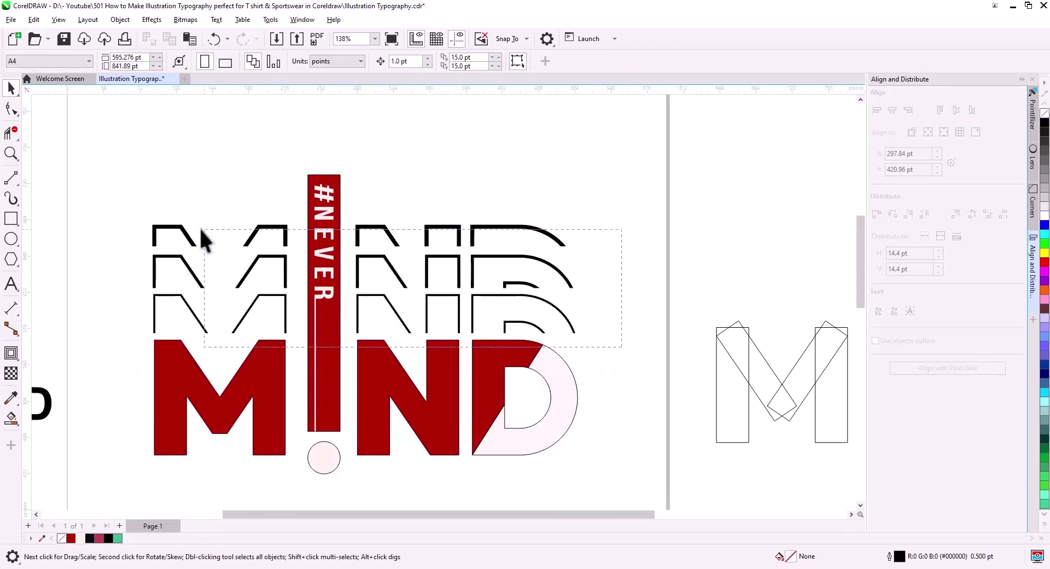
{"action": "left_click_drag", "start_coordinate": [136, 214], "coordinate": [135, 216]}
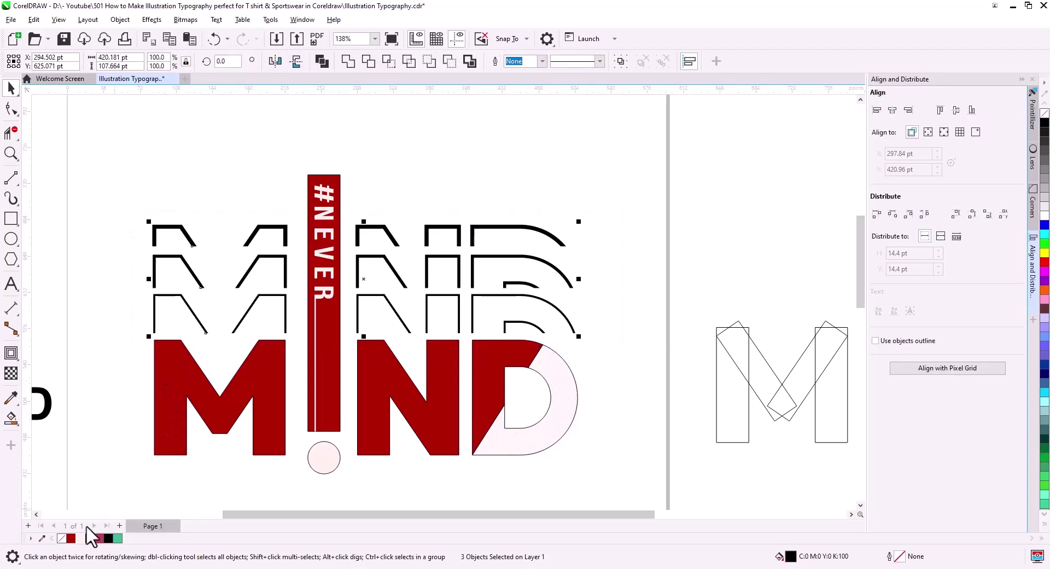
{"action": "left_click", "coordinate": [80, 538]}
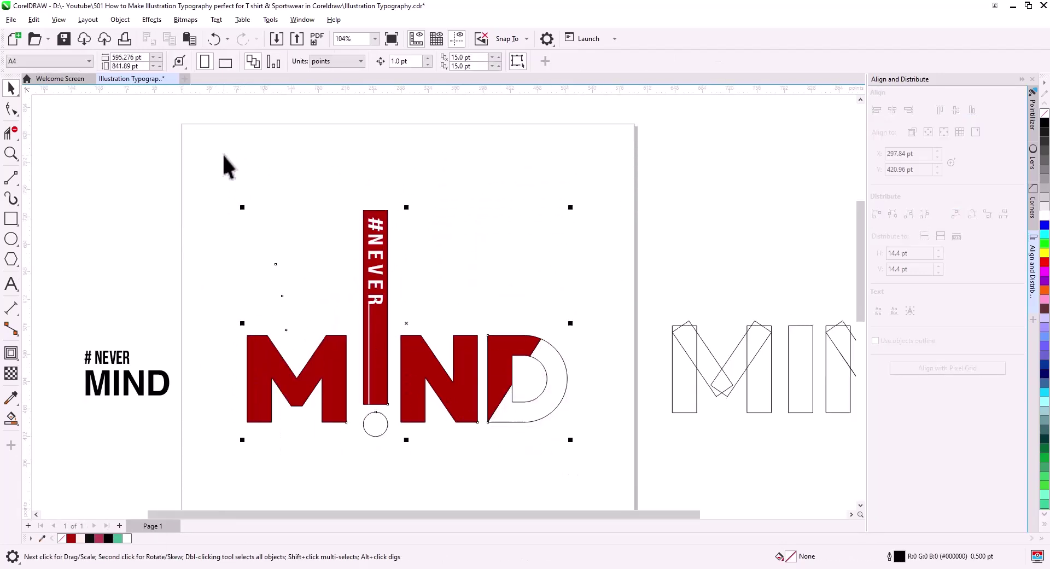
Step: Remove the outlines from all the selected MIND artwork objects and deselect them
{"action": "right_click", "coordinate": [1044, 114]}
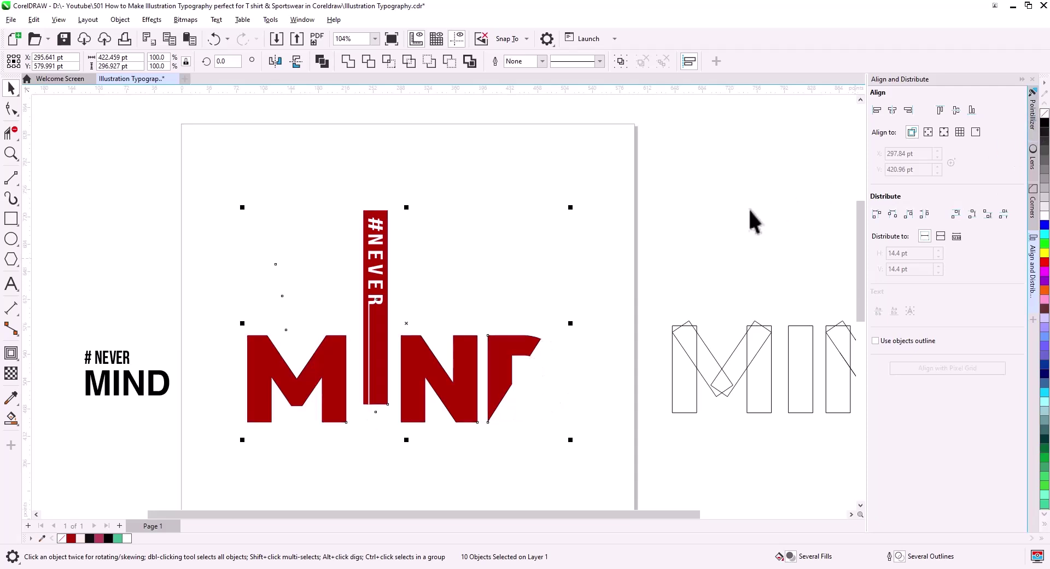
{"action": "left_click", "coordinate": [690, 243]}
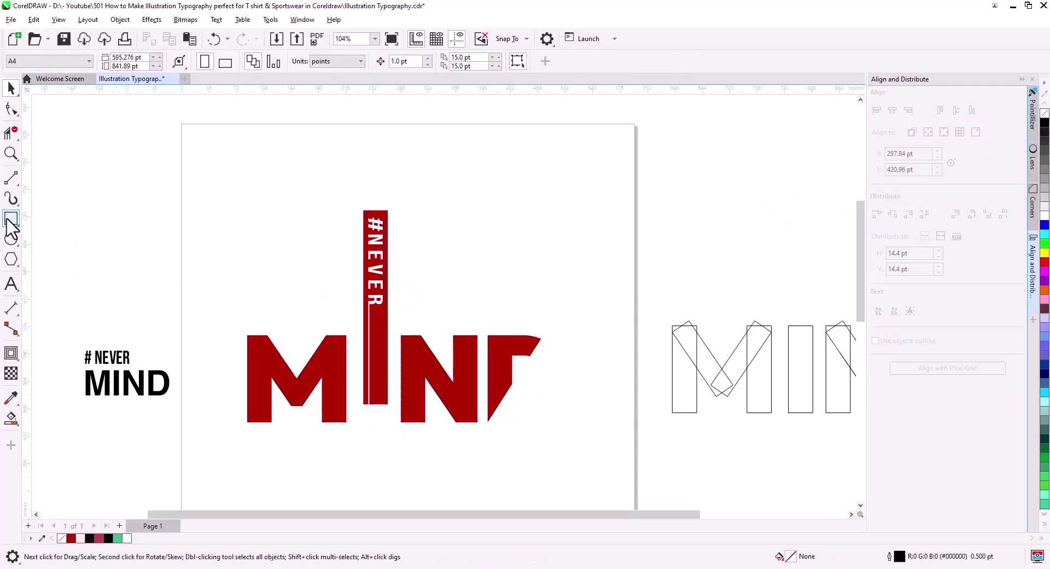
Step: Draw a background rectangle about 519 by 402 pt around the MIND artwork and fill it with near-black #0D0E11
{"action": "left_click", "coordinate": [9, 219]}
{"action": "left_click_drag", "start_coordinate": [201, 176], "coordinate": [597, 482]}
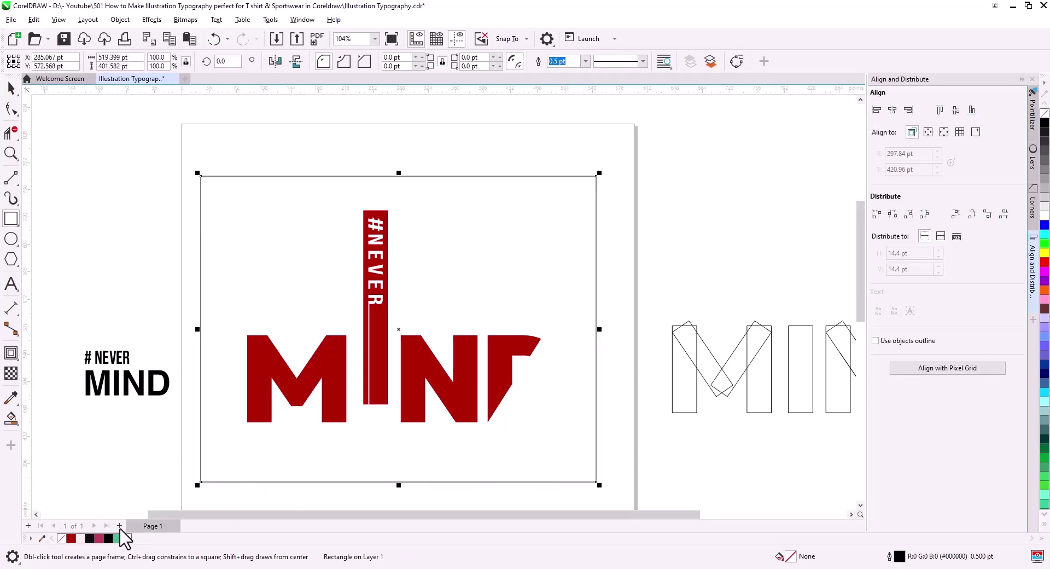
{"action": "left_click", "coordinate": [90, 538]}
{"action": "left_click", "coordinate": [11, 89]}
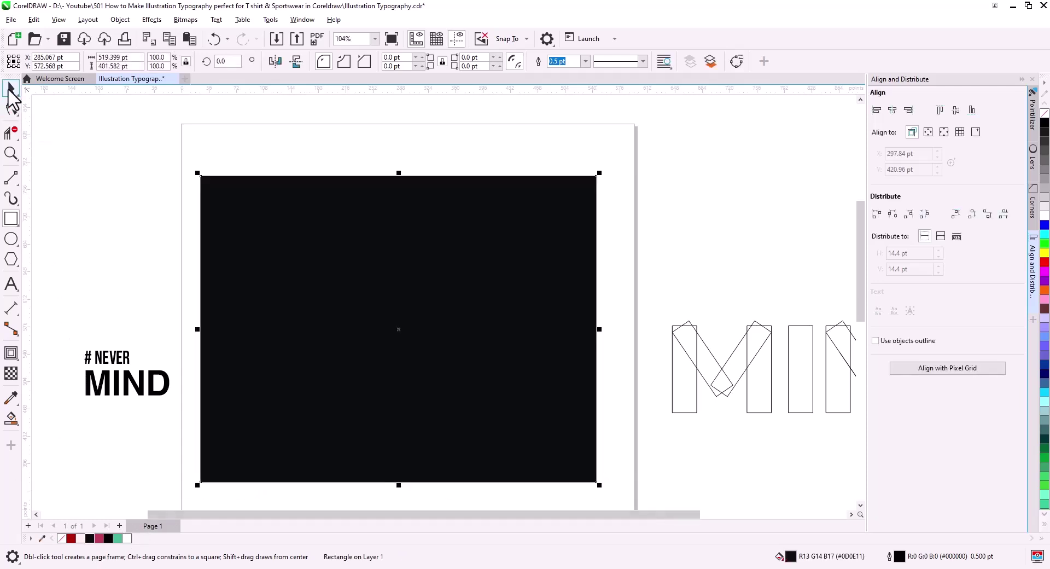
Step: Send the near-black rectangle to the back, behind all the MIND artwork
{"action": "right_click", "coordinate": [243, 237]}
{"action": "mouse_move", "coordinate": [277, 266]}
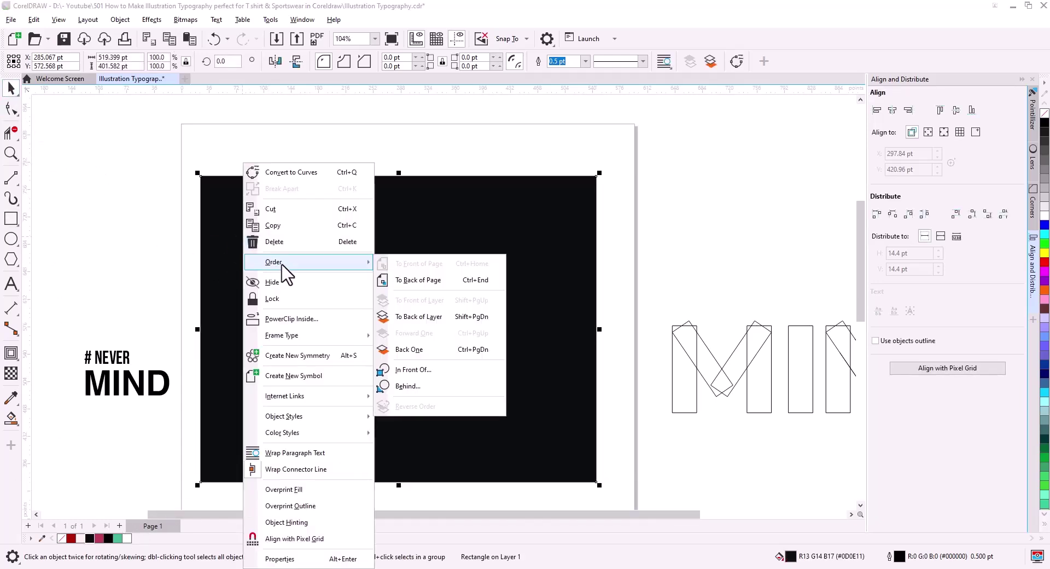
{"action": "left_click", "coordinate": [430, 298]}
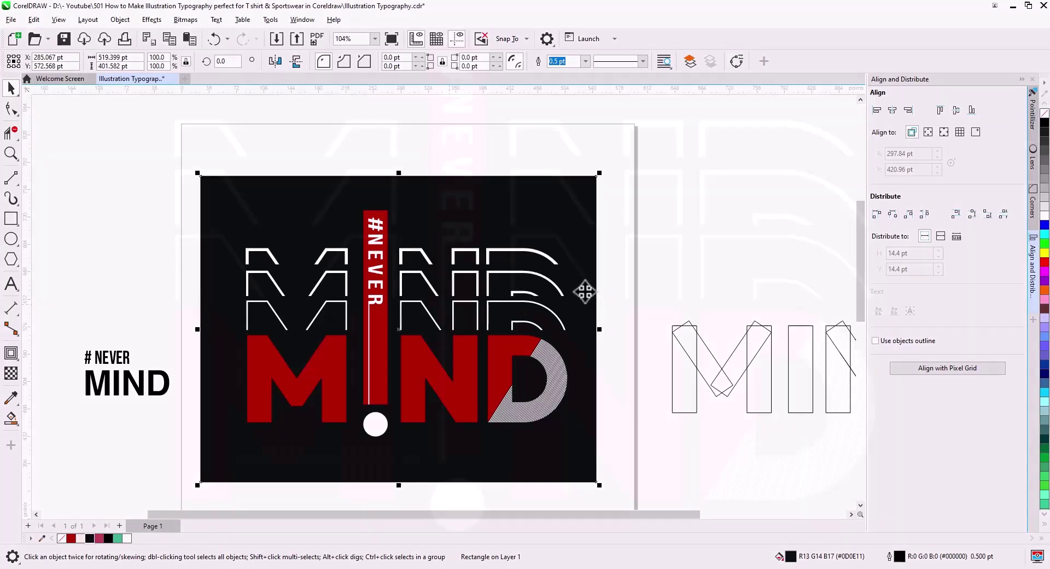